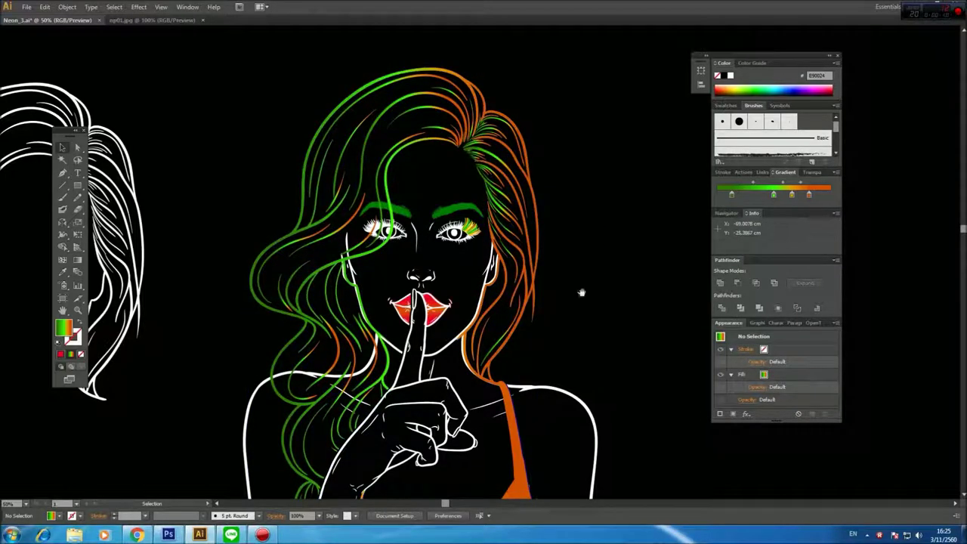
# Copy a cluster of coloured lashes from the outer corner of the right-hand eye toward the middle of its upper lid.
pyautogui.moveTo(563, 343); pyautogui.dragTo(592, 339)
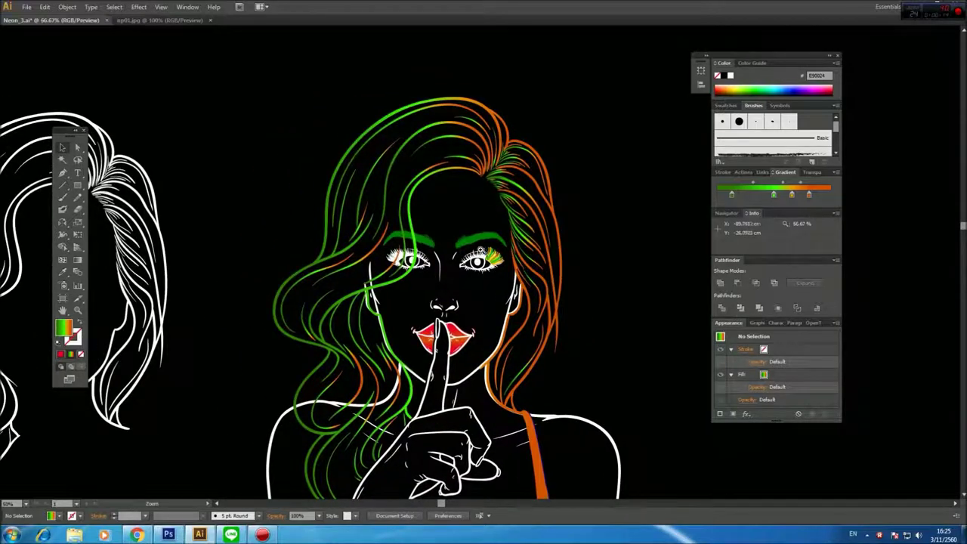
pyautogui.keyDown('ctrl'); pyautogui.click(476, 260); pyautogui.keyUp('ctrl')
pyautogui.keyDown('ctrl'); pyautogui.click(475, 258); pyautogui.keyUp('ctrl')
pyautogui.keyDown('ctrl'); pyautogui.click(476, 260); pyautogui.keyUp('ctrl')
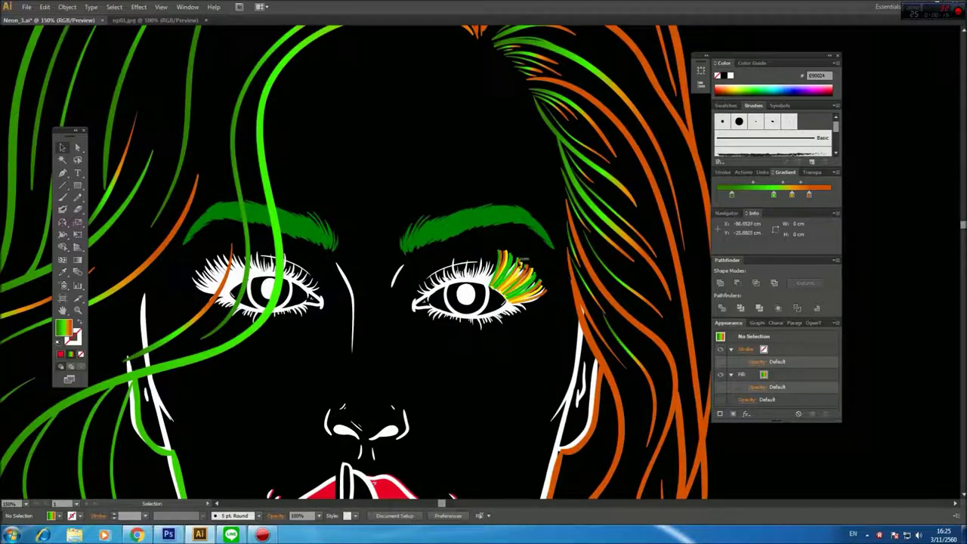
pyautogui.hotkey('shift', 'x')
pyautogui.keyDown('ctrl'); pyautogui.click(517, 263); pyautogui.keyUp('ctrl')
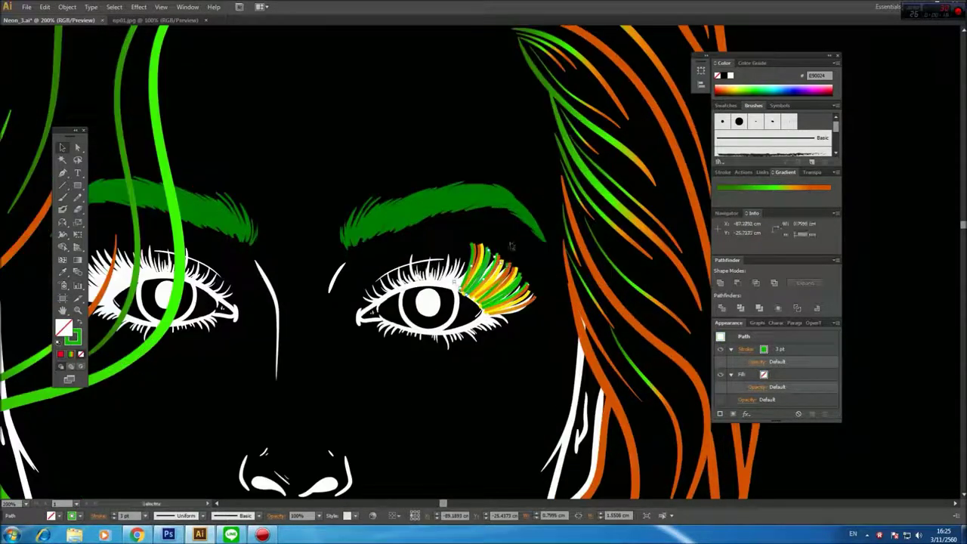
pyautogui.moveTo(515, 266); pyautogui.dragTo(517, 269)
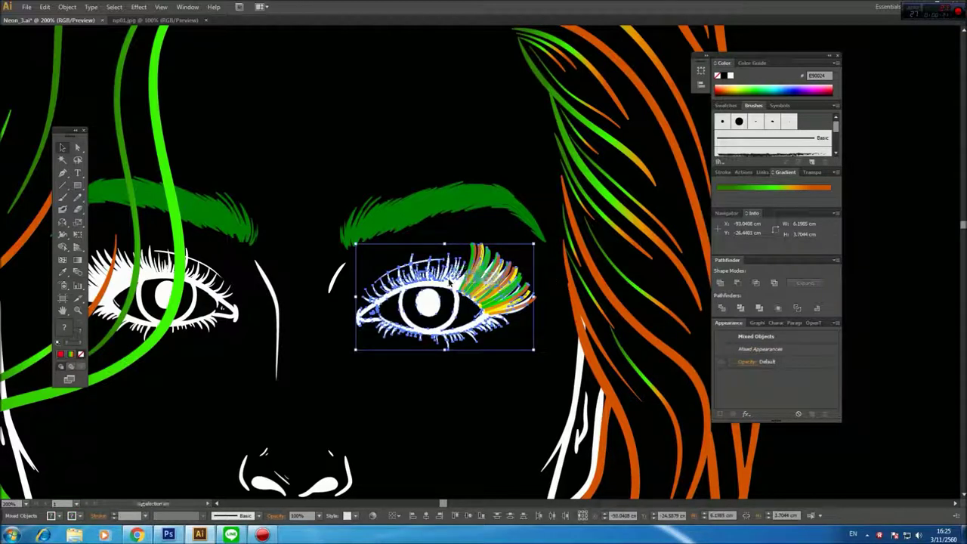
pyautogui.moveTo(464, 237)
pyautogui.mouseDown()
pyautogui.moveTo(501, 264)
pyautogui.moveTo(464, 257)
pyautogui.moveTo(472, 243)
pyautogui.mouseUp()
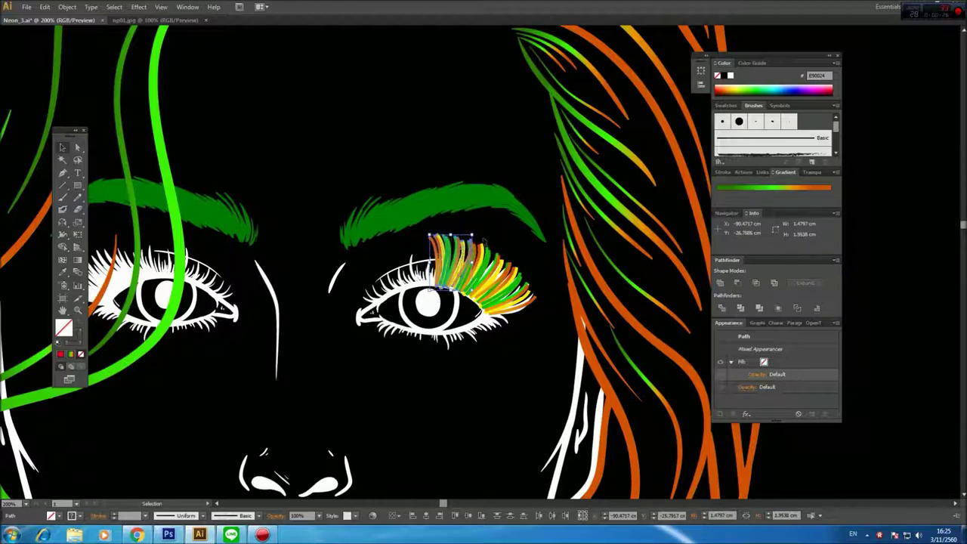
pyautogui.click(504, 230)
# Delete the surplus lashes at the inner edge of the copied cluster, one at a time.
pyautogui.click(437, 244)
pyautogui.press('Delete')
pyautogui.click(441, 243)
pyautogui.press('Delete')
pyautogui.click(439, 242)
pyautogui.press('Delete')
pyautogui.click(445, 241)
pyautogui.press('Delete')
pyautogui.click(63, 172)
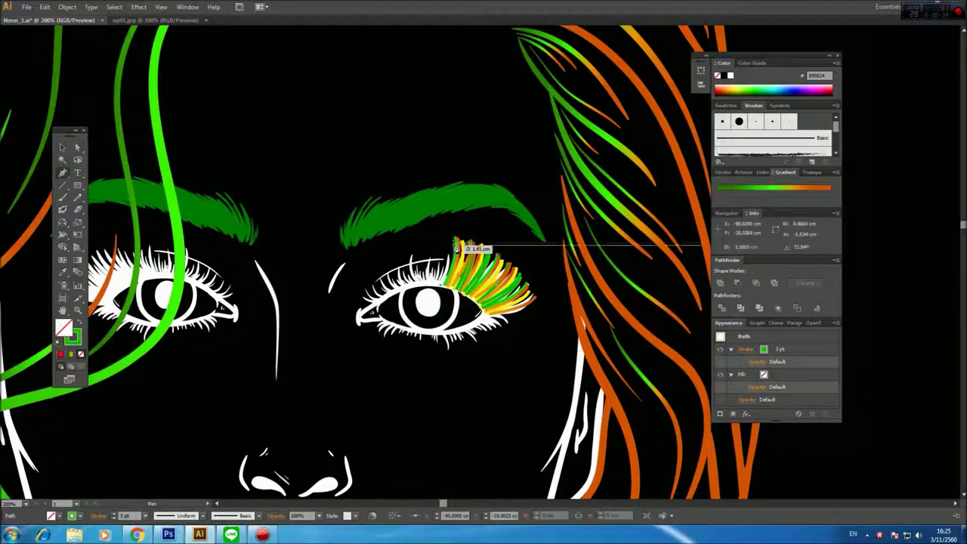
pyautogui.click(447, 233)
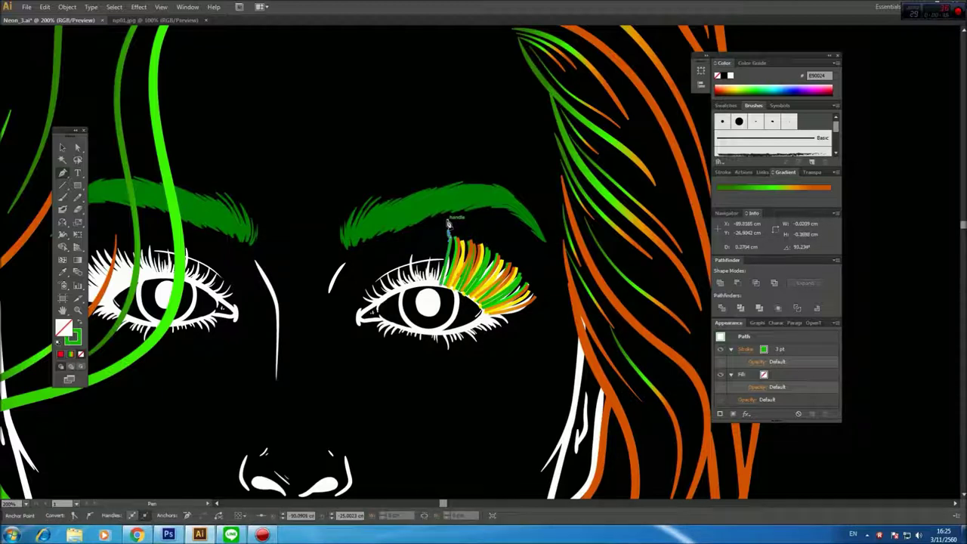
pyautogui.hotkey('ctrl', 'z')
pyautogui.moveTo(453, 252); pyautogui.dragTo(450, 225)
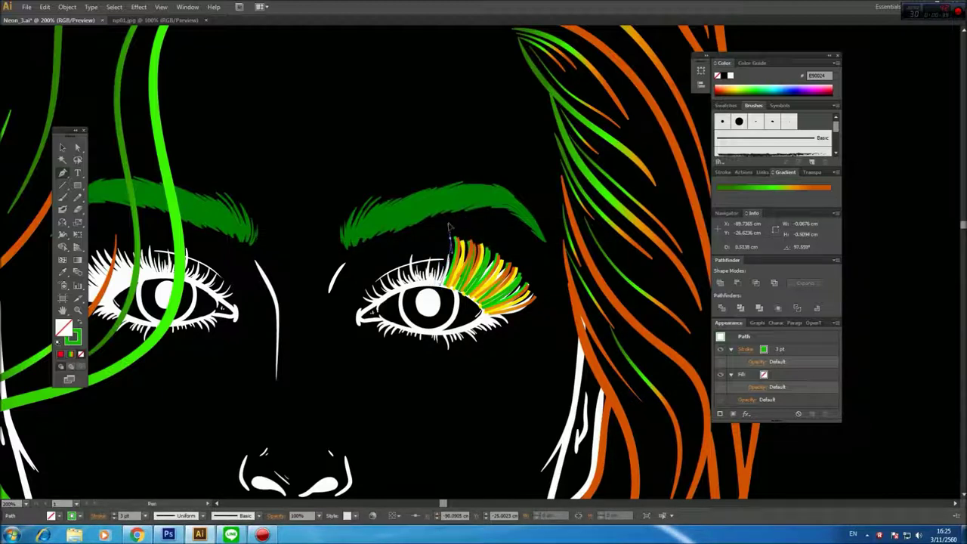
pyautogui.click(452, 215)
pyautogui.hotkey('ctrl', 'shift', 'a')
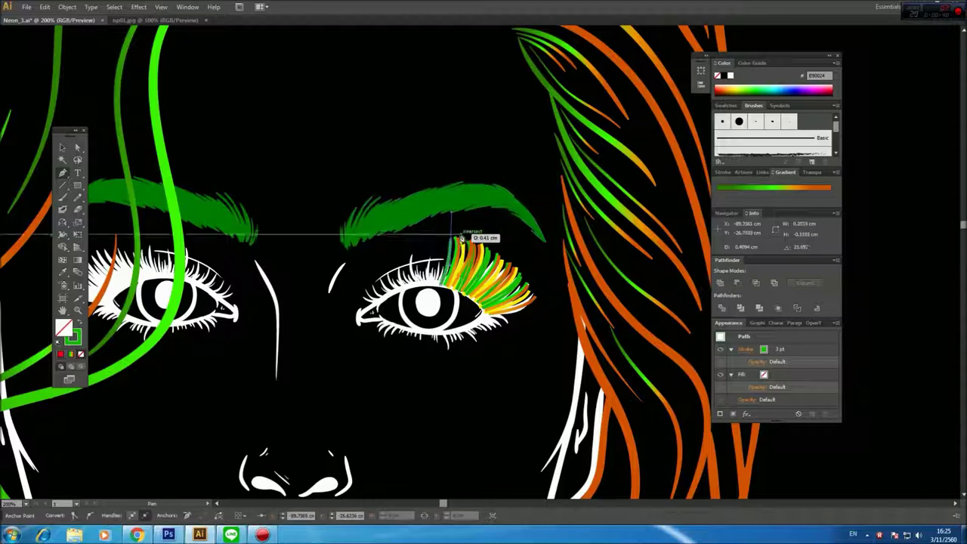
pyautogui.click(62, 147)
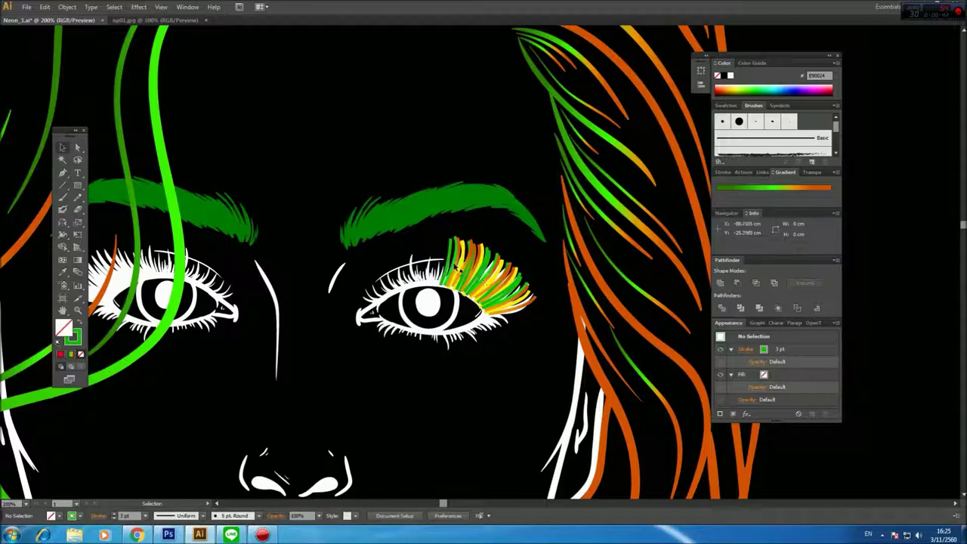
# Duplicate the innermost green lash and place the copy just beside it on the inner side.
pyautogui.keyDown('ctrl'); pyautogui.click(452, 260); pyautogui.keyUp('ctrl')
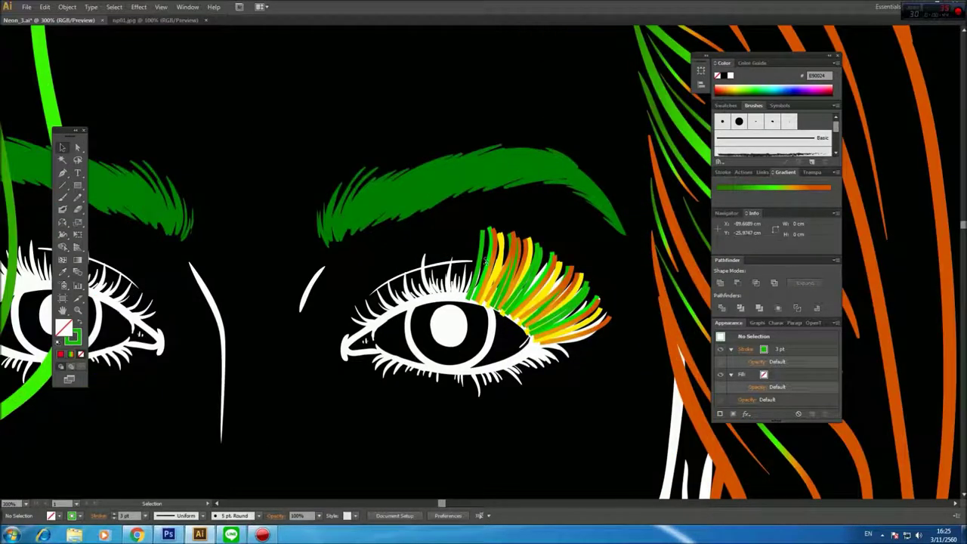
pyautogui.click(479, 232)
pyautogui.moveTo(481, 231); pyautogui.dragTo(477, 227)
pyautogui.click(508, 221)
# Adjust the anchor points of the green lash next to the orange one with the Direct Selection tool.
pyautogui.click(491, 229)
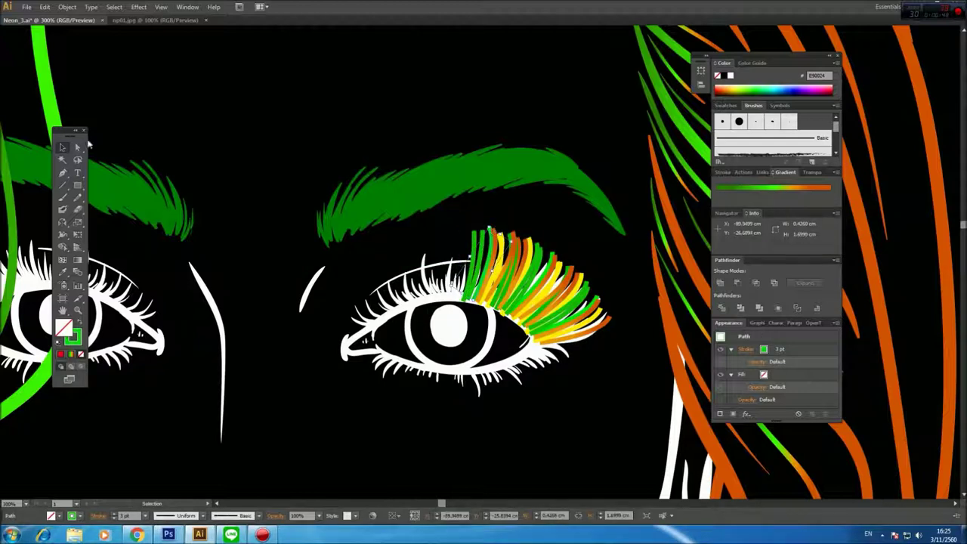
pyautogui.click(215, 142)
pyautogui.click(490, 228)
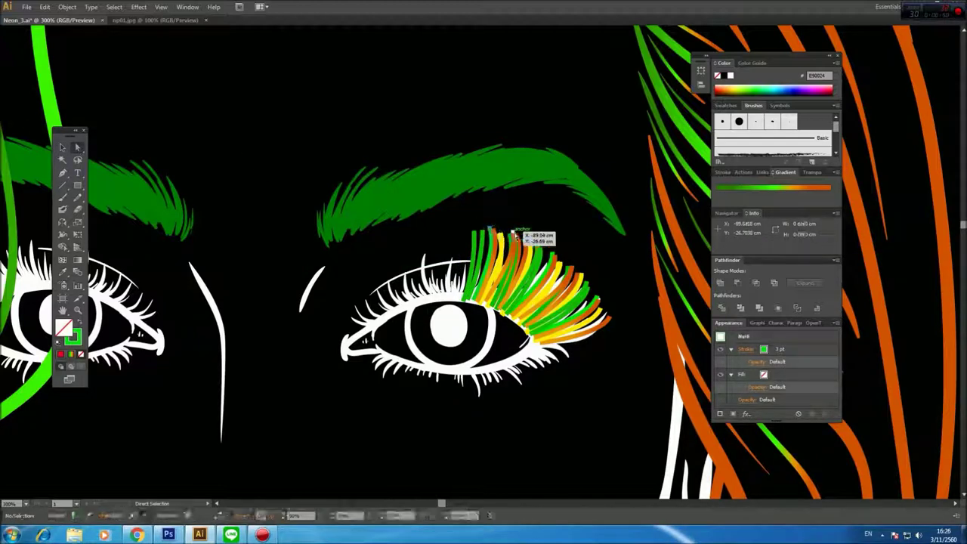
pyautogui.moveTo(500, 248); pyautogui.dragTo(497, 256)
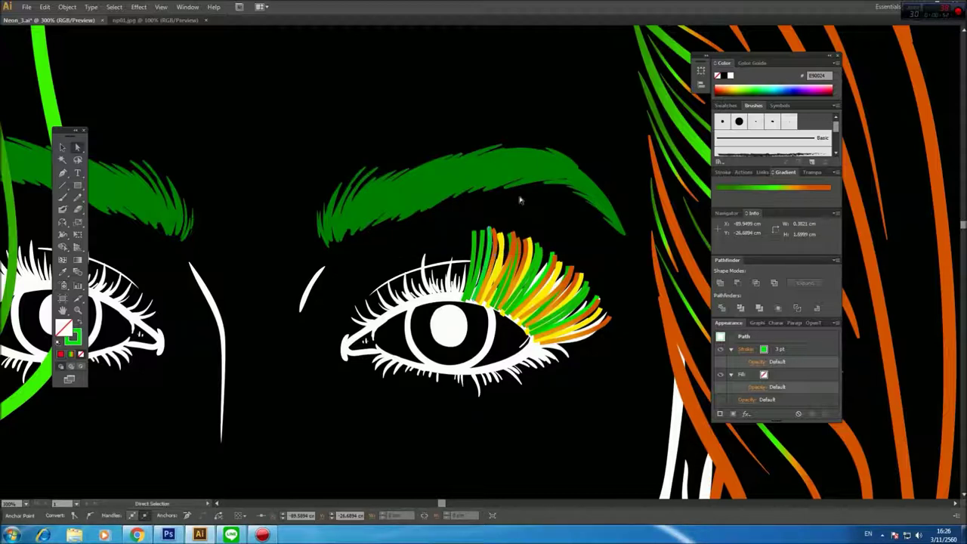
pyautogui.hotkey('ctrl', 'shift', 'a')
# Duplicate the green lashes further inward along the upper lid to cover the area above the pupil.
pyautogui.press('v')
pyautogui.moveTo(484, 254); pyautogui.dragTo(461, 257)
pyautogui.click(465, 239)
pyautogui.moveTo(460, 239)
pyautogui.mouseDown()
pyautogui.moveTo(487, 236)
pyautogui.moveTo(451, 226)
pyautogui.moveTo(459, 250)
pyautogui.moveTo(462, 231)
pyautogui.moveTo(477, 231)
pyautogui.mouseUp()
pyautogui.click(483, 210)
pyautogui.click(488, 201)
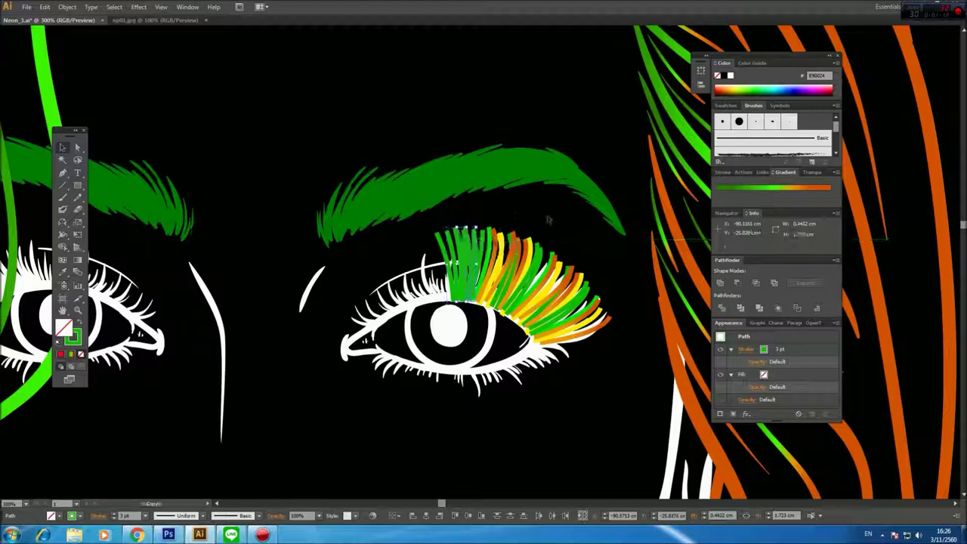
# Recolour several alternating green lashes above the pupil yellow by sampling a yellow lash with the Eyedropper.
pyautogui.click(463, 259)
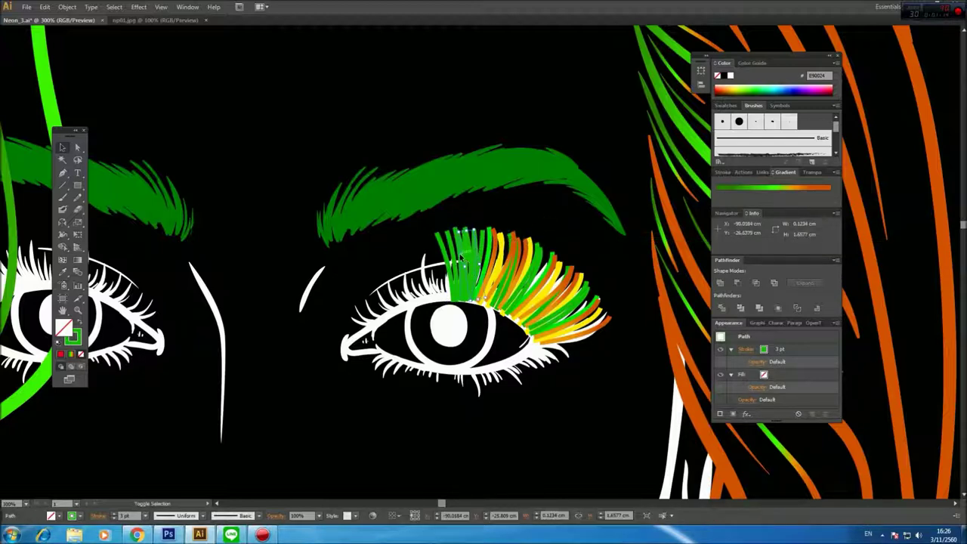
pyautogui.keyDown('shift'); pyautogui.click(452, 259); pyautogui.keyUp('shift')
pyautogui.keyDown('shift'); pyautogui.click(492, 257); pyautogui.keyUp('shift')
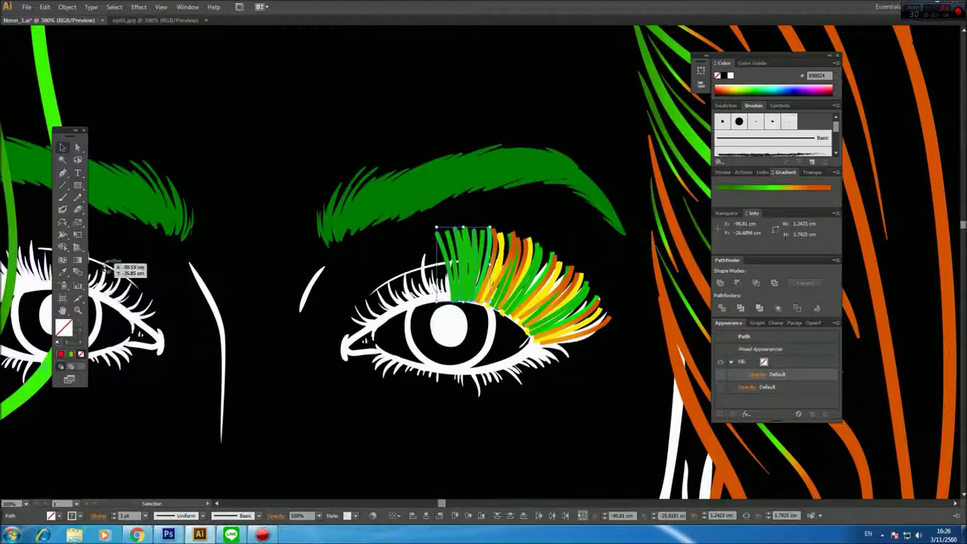
pyautogui.click(63, 272)
pyautogui.click(543, 295)
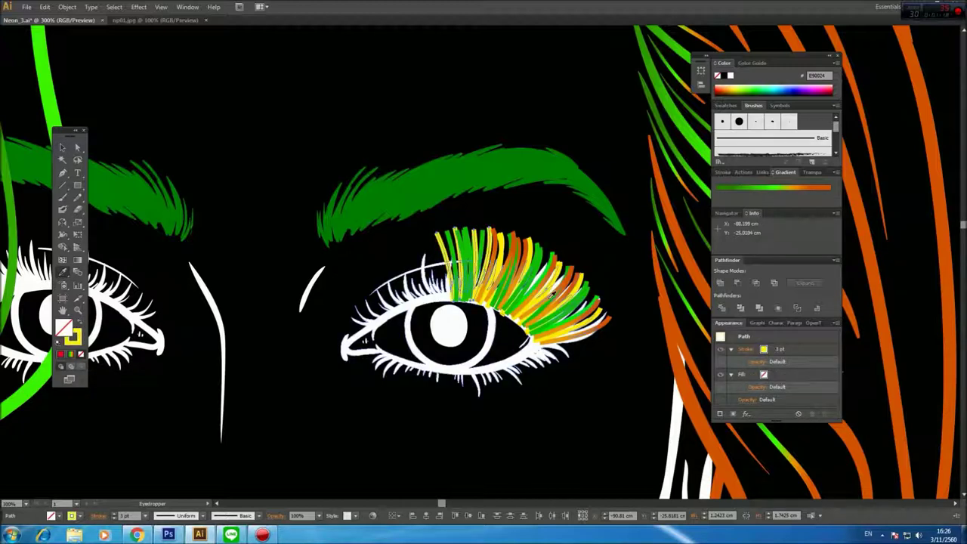
# Recolour another of the new green lashes orange by sampling an existing orange lash with the Eyedropper.
pyautogui.press('v')
pyautogui.keyDown('ctrl'); pyautogui.click(452, 270); pyautogui.keyUp('ctrl')
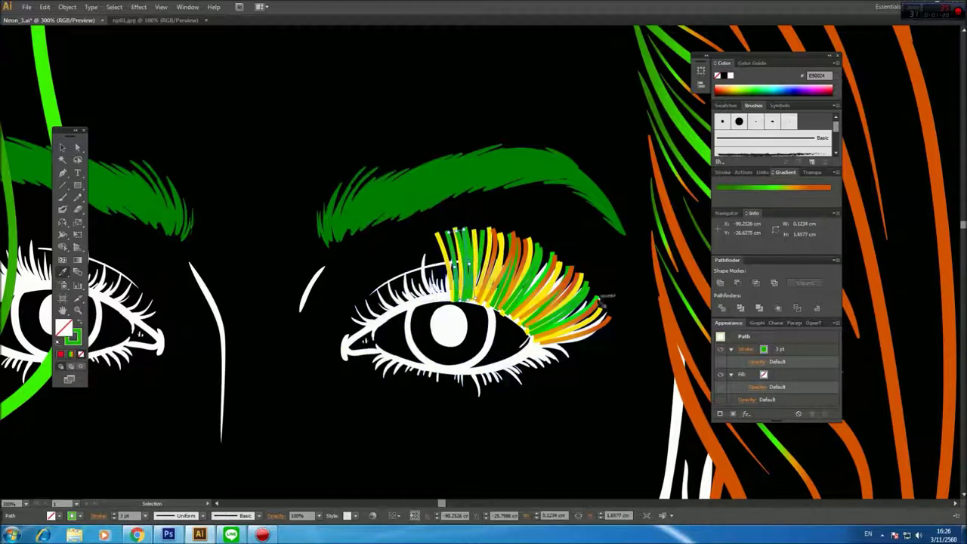
pyautogui.click(63, 147)
pyautogui.click(276, 125)
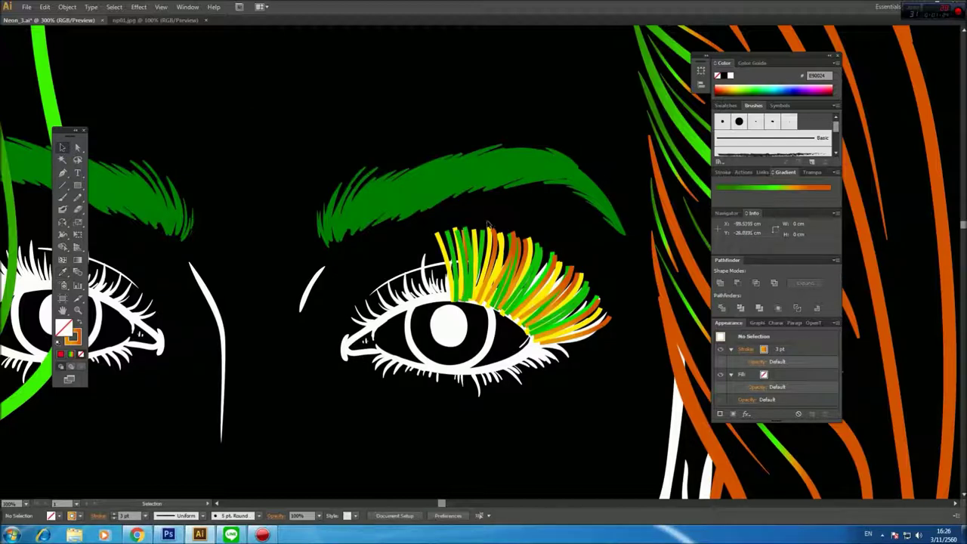
# Copy a group of multicoloured lashes, reflect it across the vertical axis, and fit it on the inner part of the upper lid.
pyautogui.moveTo(530, 241); pyautogui.dragTo(436, 236)
pyautogui.doubleClick(62, 224)
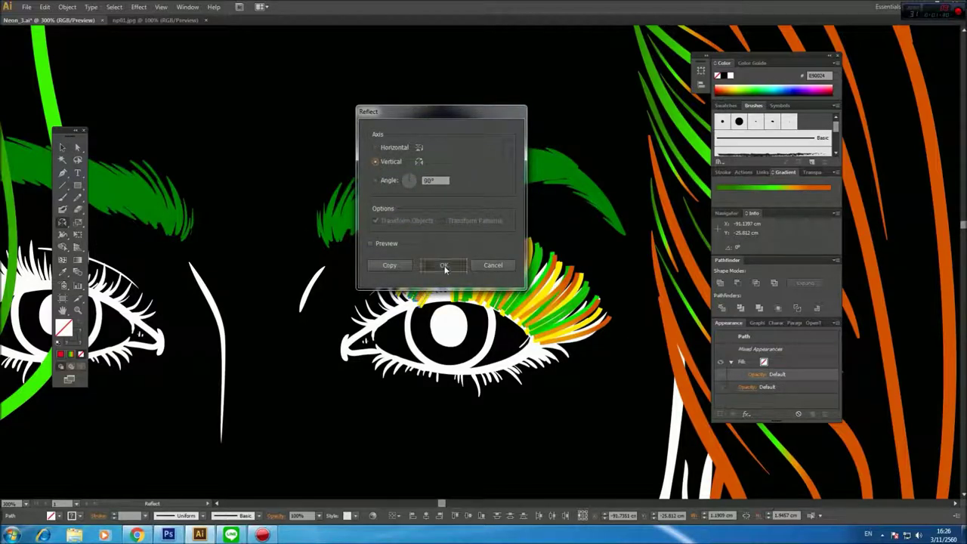
pyautogui.click(443, 265)
pyautogui.click(63, 148)
pyautogui.moveTo(428, 236); pyautogui.dragTo(392, 266)
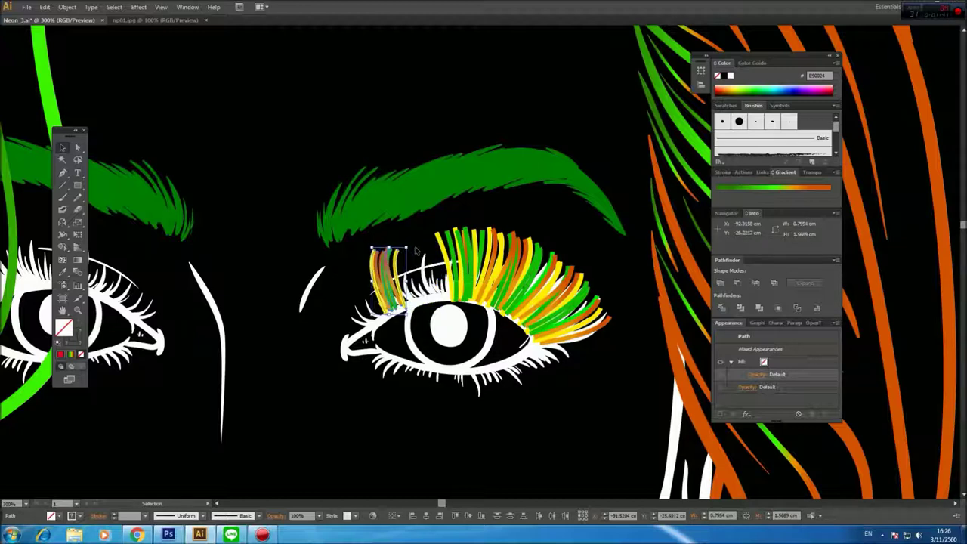
pyautogui.click(409, 241)
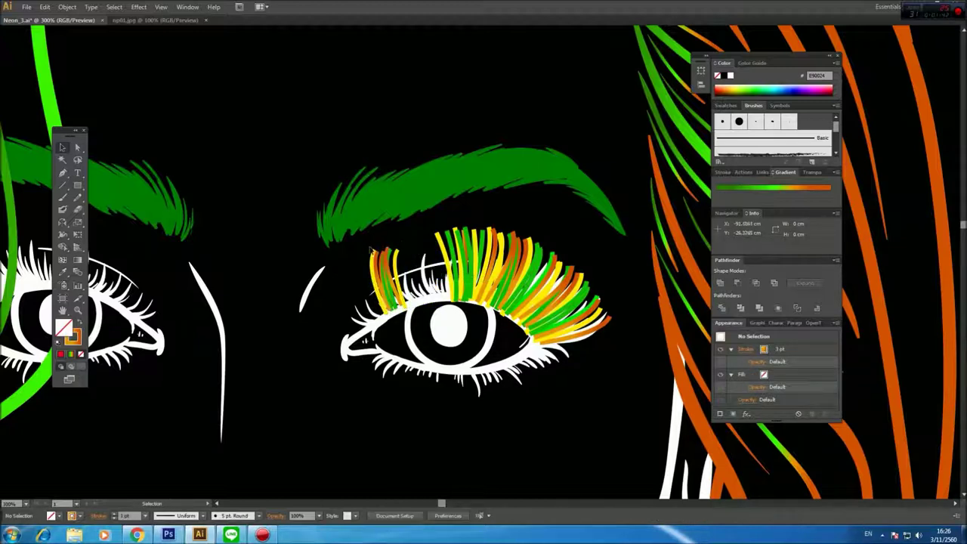
pyautogui.click(374, 256)
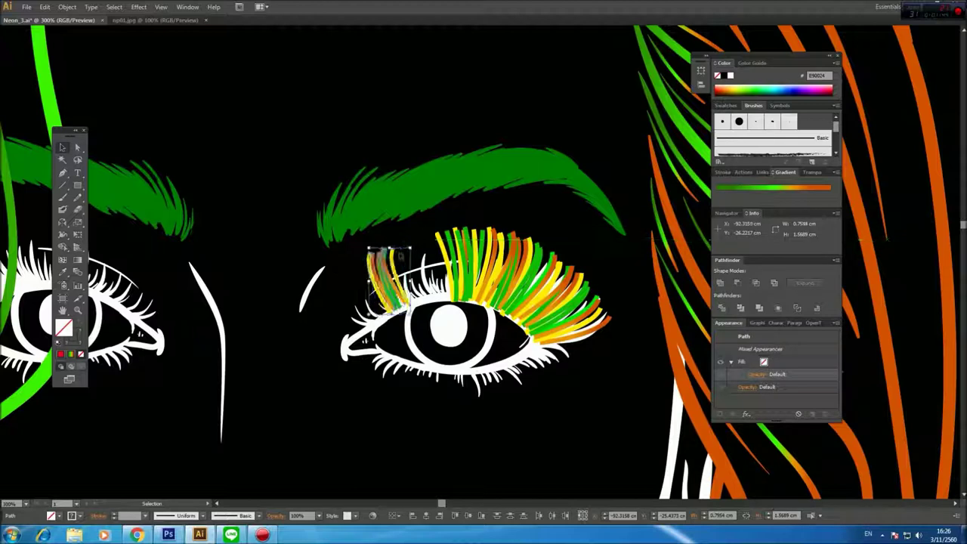
pyautogui.click(413, 235)
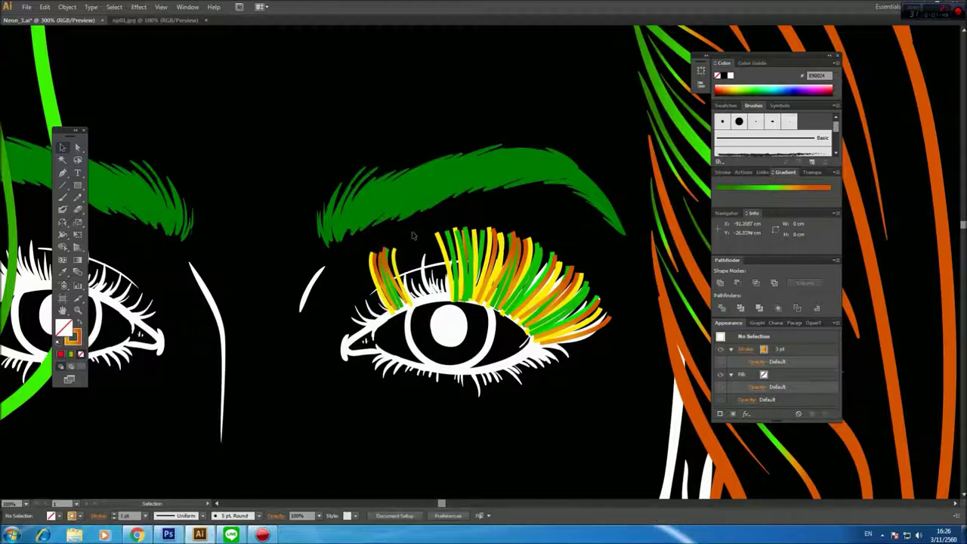
# Duplicate the mirrored lash group to fill the gap between it and the lashes above the pupil.
pyautogui.moveTo(388, 258); pyautogui.dragTo(458, 234)
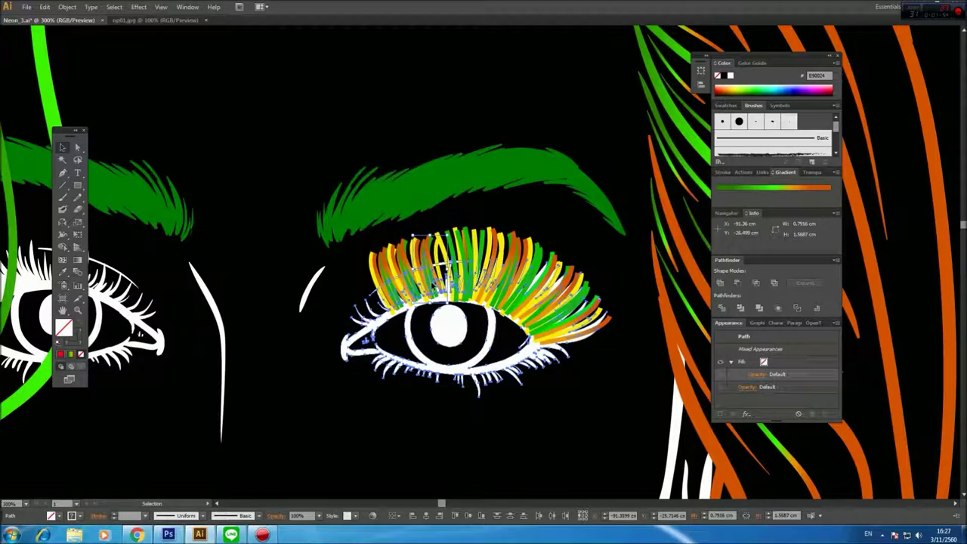
pyautogui.click(428, 296)
pyautogui.click(500, 208)
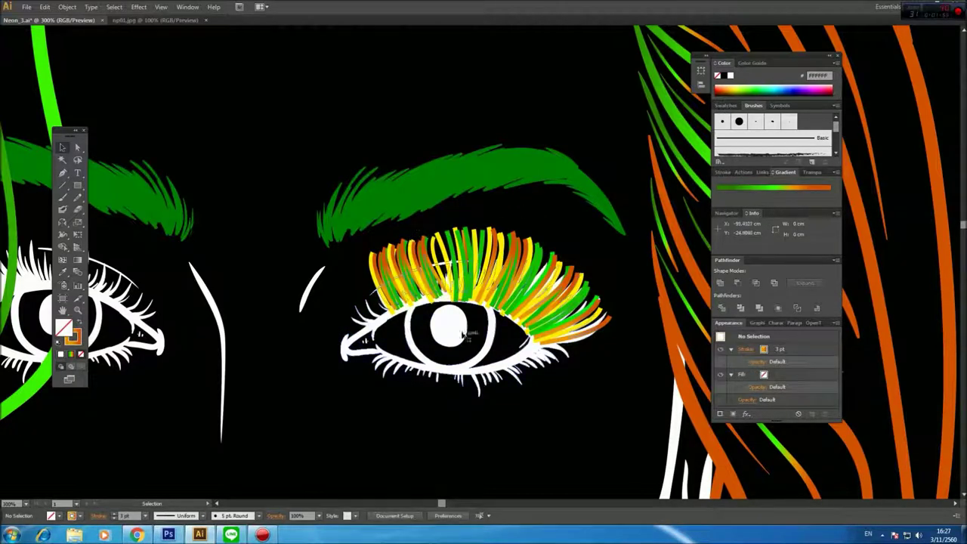
# Copy the mirrored lash group to the inner corner of the right-hand eye and fit it to the lid's curve.
pyautogui.click(382, 291)
pyautogui.moveTo(355, 249); pyautogui.dragTo(384, 273)
pyautogui.hotkey('ctrl', 'z')
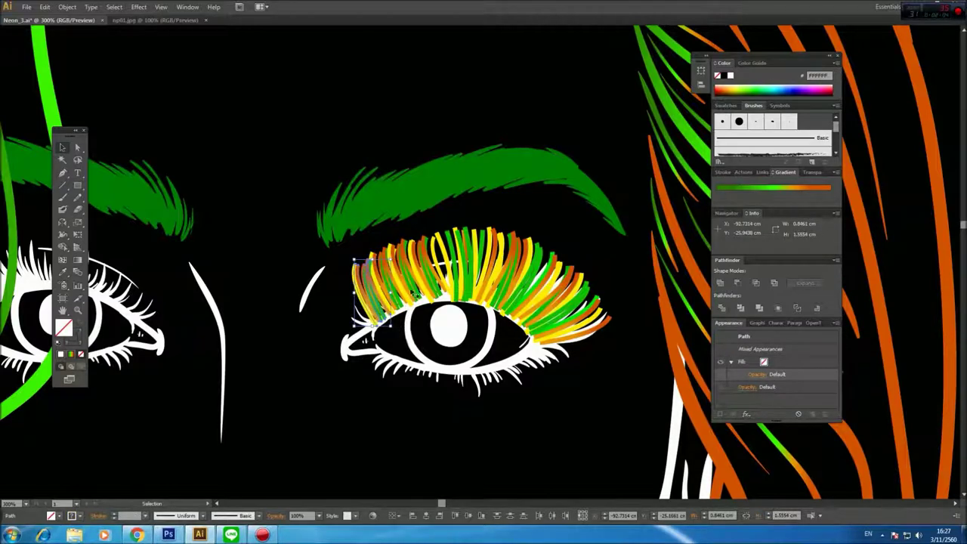
pyautogui.hotkey('ctrl', '+')
pyautogui.moveTo(457, 318); pyautogui.dragTo(464, 313)
pyautogui.moveTo(424, 269); pyautogui.dragTo(409, 270)
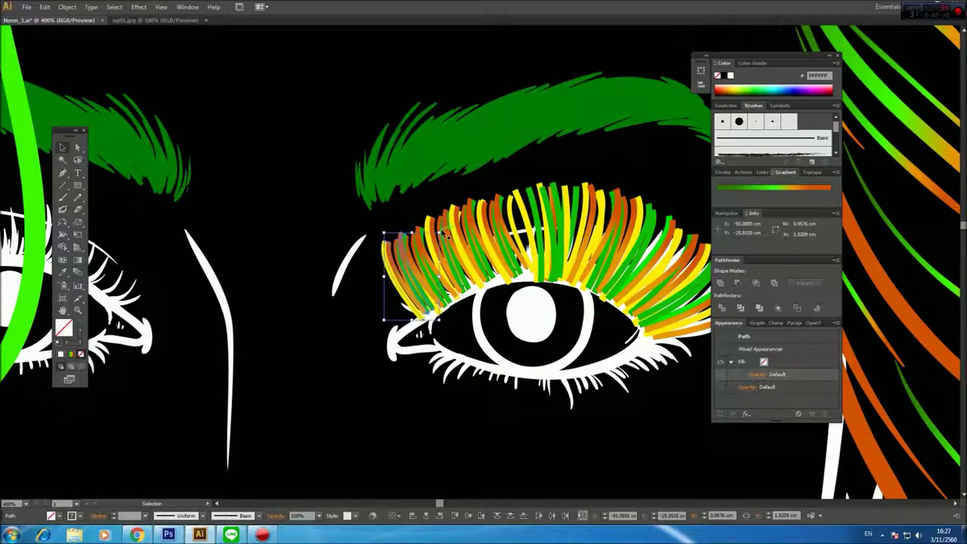
pyautogui.moveTo(445, 230); pyautogui.dragTo(416, 244)
pyautogui.click(384, 217)
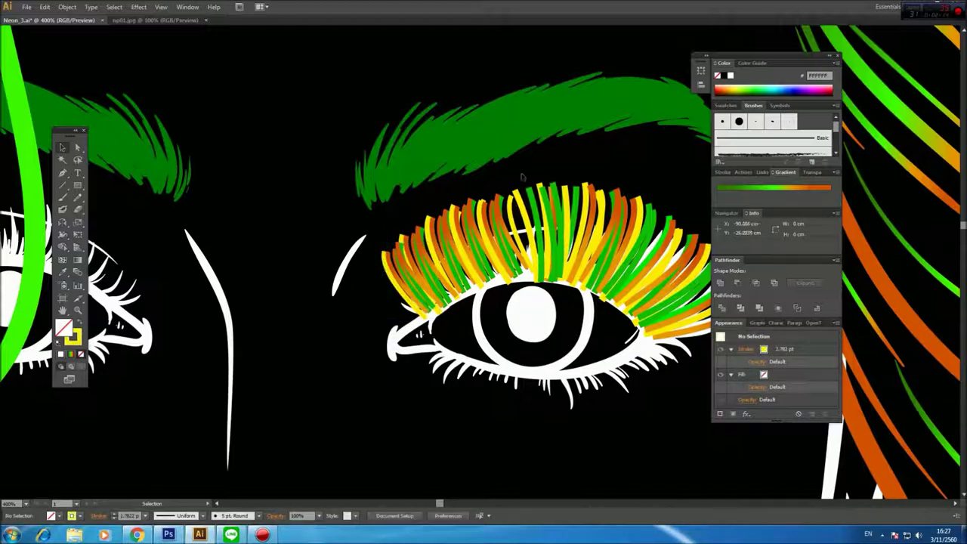
# Add copies of the lashes in the sparse spot above the pupil, between the mirrored and original groups.
pyautogui.moveTo(549, 206); pyautogui.dragTo(522, 201)
pyautogui.moveTo(566, 168); pyautogui.dragTo(542, 180)
pyautogui.click(483, 170)
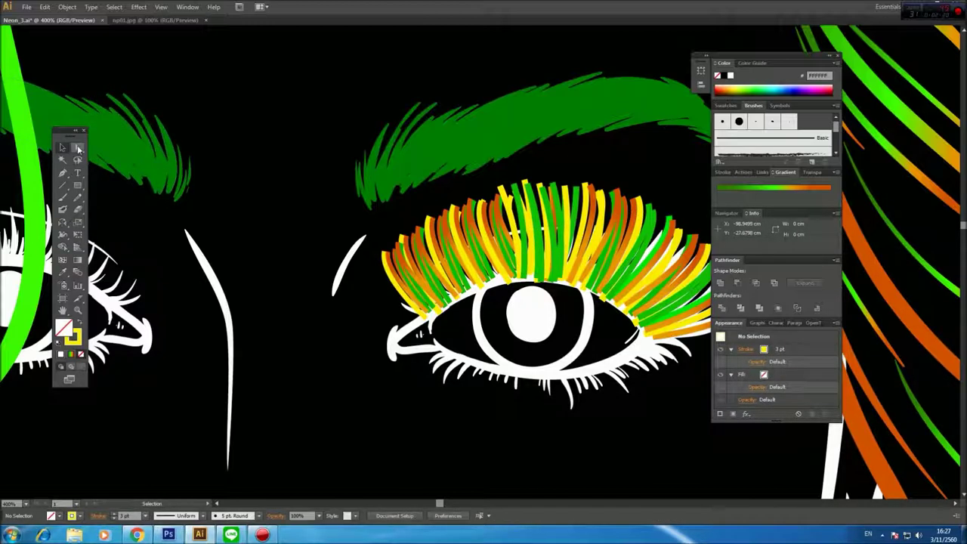
# Adjust the base anchor of the yellow lash above the pupil so it meets the upper lid line.
pyautogui.click(78, 149)
pyautogui.hotkey('ctrl', '+')
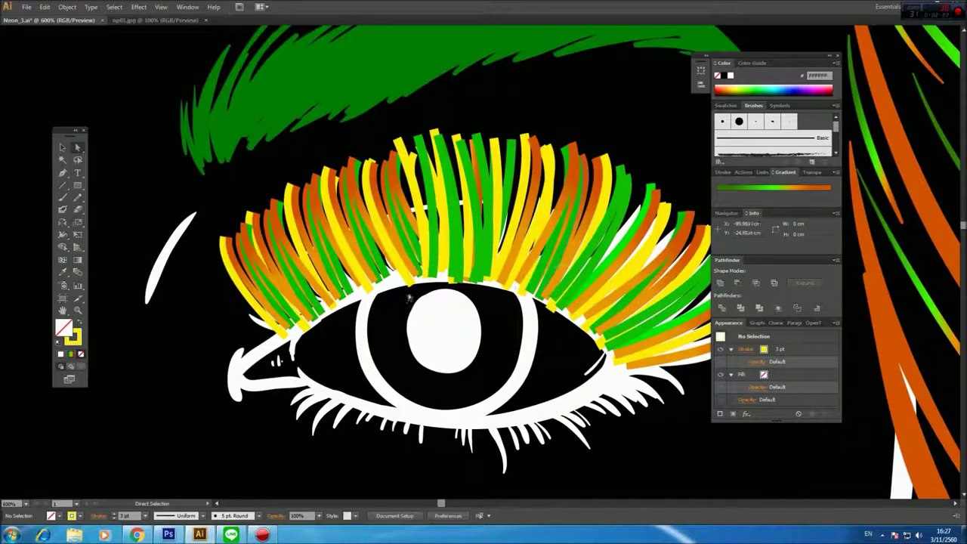
pyautogui.click(432, 281)
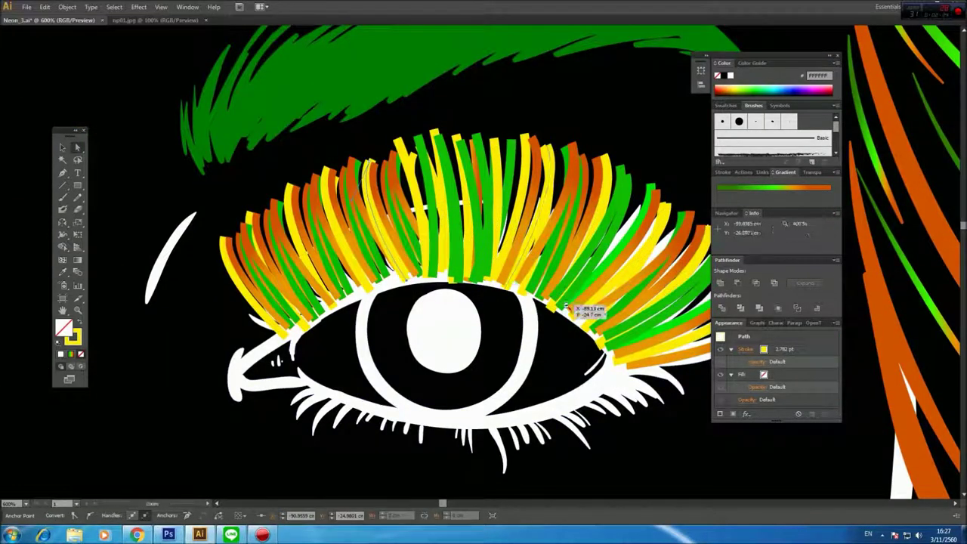
pyautogui.keyDown('ctrl'); pyautogui.keyDown('alt'); pyautogui.click(567, 305); pyautogui.keyUp('alt'); pyautogui.keyUp('ctrl')
pyautogui.keyDown('ctrl'); pyautogui.keyDown('alt'); pyautogui.click(570, 312); pyautogui.keyUp('alt'); pyautogui.keyUp('ctrl')
pyautogui.click(510, 315)
pyautogui.keyDown('ctrl'); pyautogui.keyDown('alt'); pyautogui.click(414, 216); pyautogui.keyUp('alt'); pyautogui.keyUp('ctrl')
pyautogui.keyDown('ctrl'); pyautogui.keyDown('alt'); pyautogui.click(411, 216); pyautogui.keyUp('alt'); pyautogui.keyUp('ctrl')
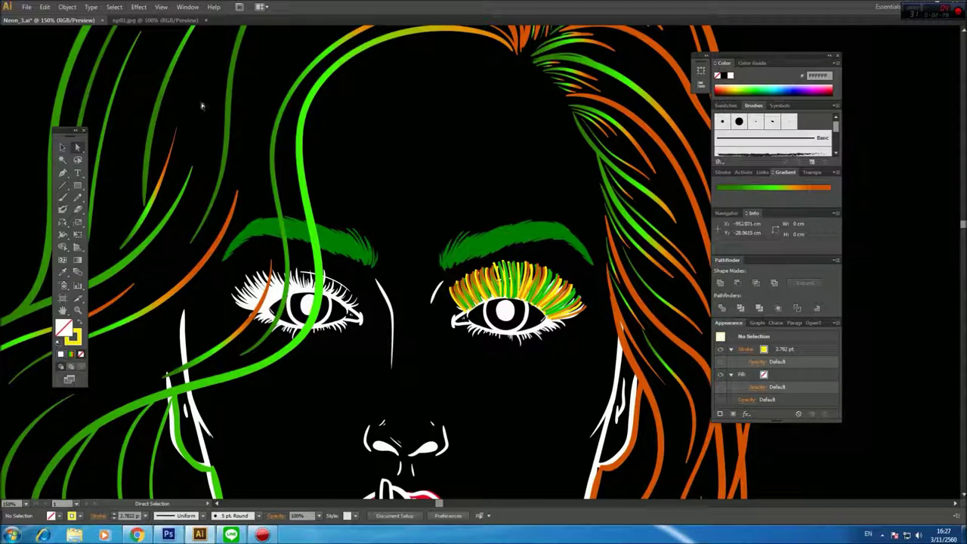
pyautogui.click(62, 145)
pyautogui.hotkey('ctrl', '-')
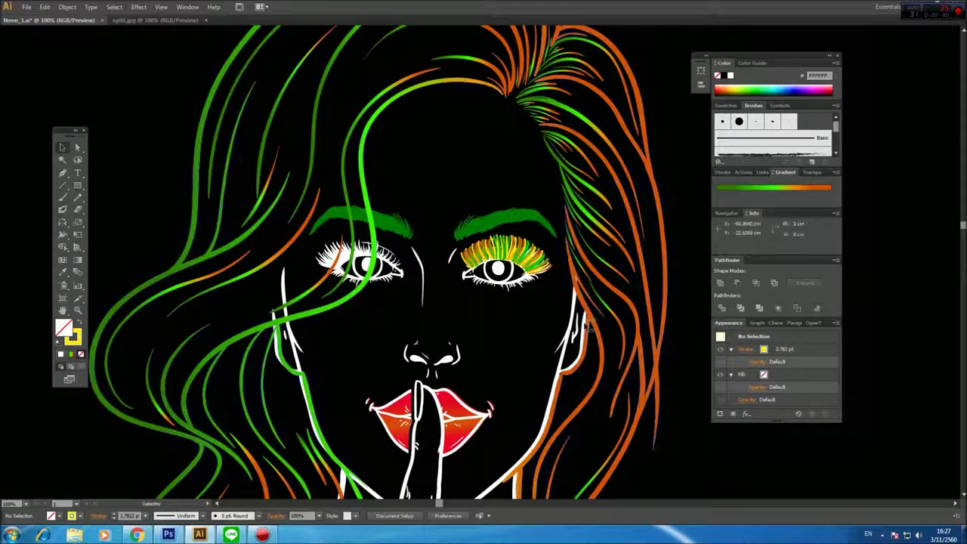
# Duplicate the complete set of coloured upper lashes of the right-hand eye, without the white eye outline, down over the lower lid.
pyautogui.keyDown('ctrl'); pyautogui.click(514, 273); pyautogui.keyUp('ctrl')
pyautogui.keyDown('ctrl'); pyautogui.click(511, 271); pyautogui.keyUp('ctrl')
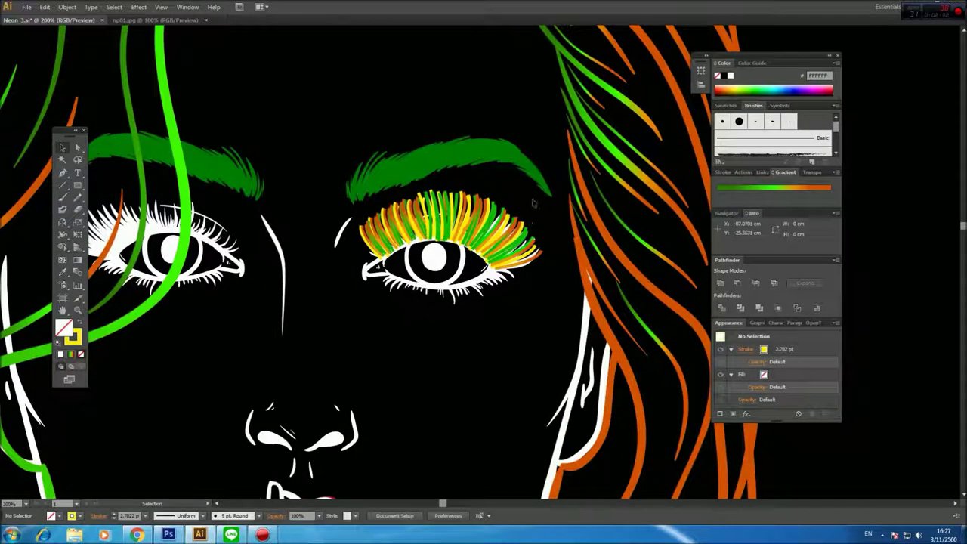
pyautogui.moveTo(376, 260); pyautogui.dragTo(368, 270)
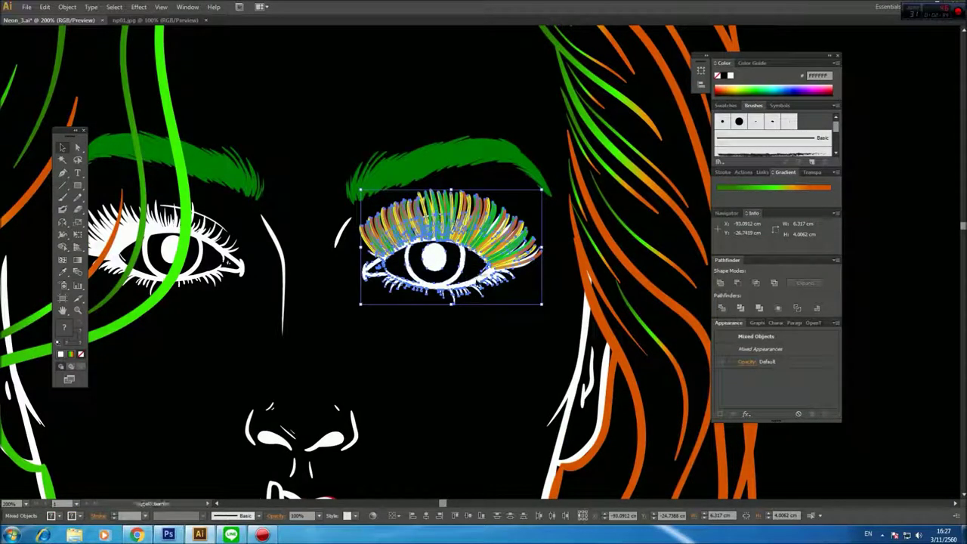
pyautogui.keyDown('shift'); pyautogui.click(471, 281); pyautogui.keyUp('shift')
pyautogui.moveTo(527, 227); pyautogui.dragTo(530, 313)
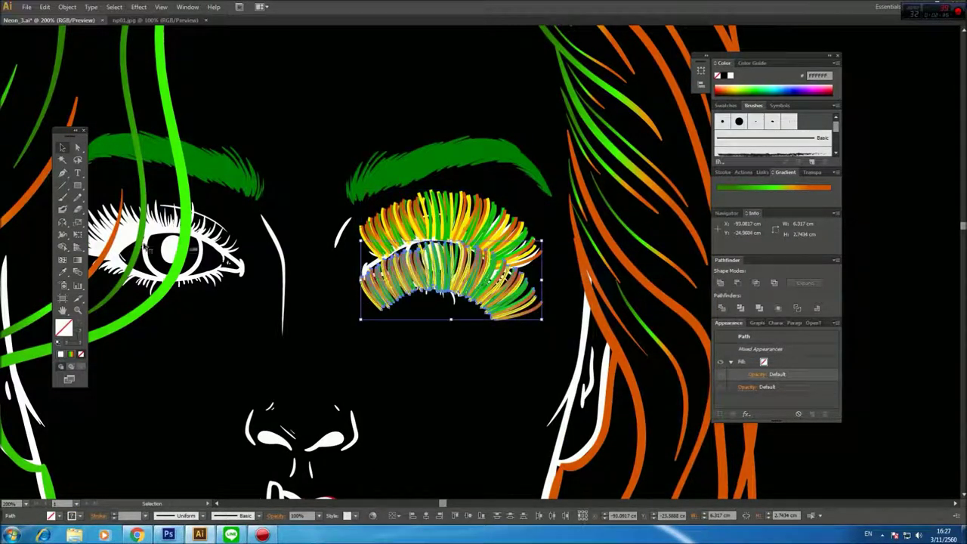
# Reflect the duplicated lashes across the horizontal axis so their tips point downwards.
pyautogui.doubleClick(64, 224)
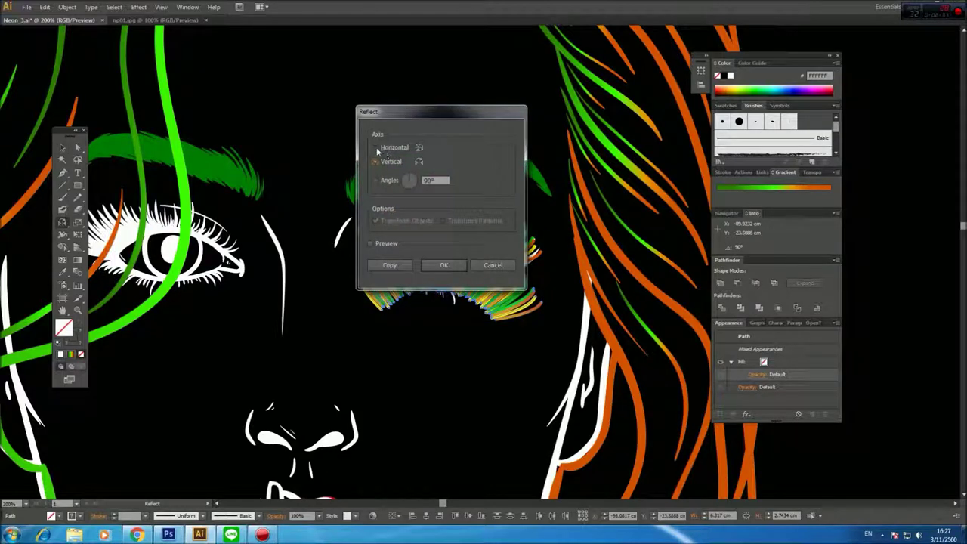
pyautogui.click(450, 266)
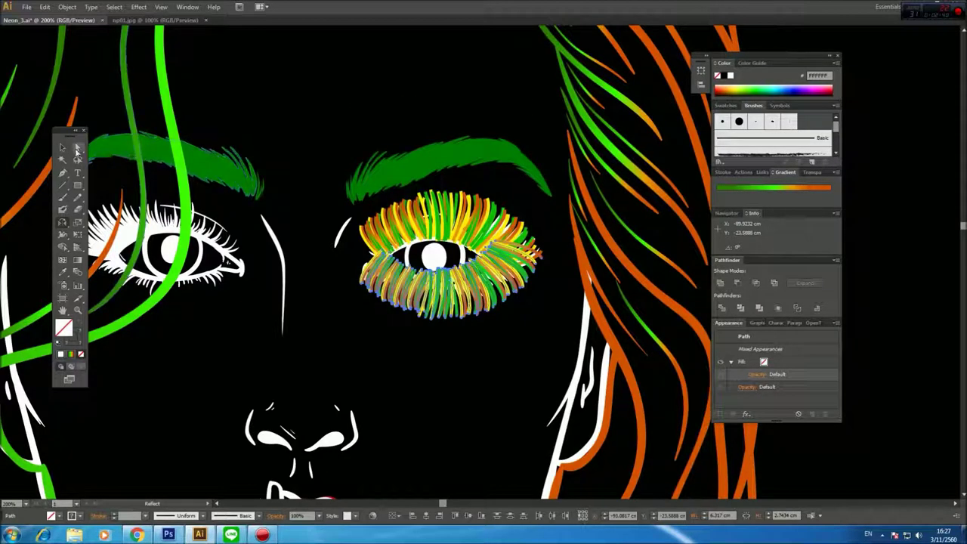
pyautogui.doubleClick(63, 148)
pyautogui.click(487, 281)
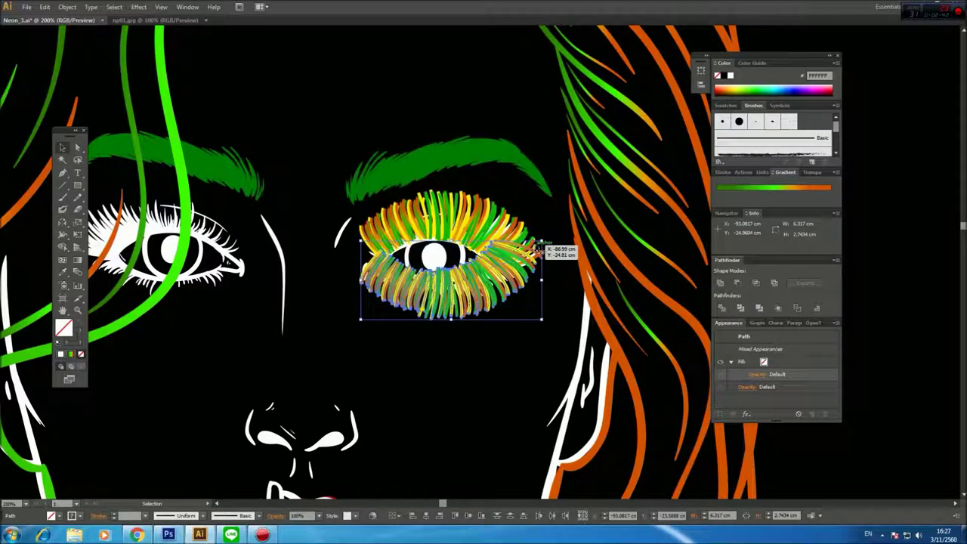
# Scale down the flipped lashes, then move and slightly rotate them to follow the outer half of the right-hand eye's lower lid.
pyautogui.moveTo(541, 241); pyautogui.dragTo(479, 269)
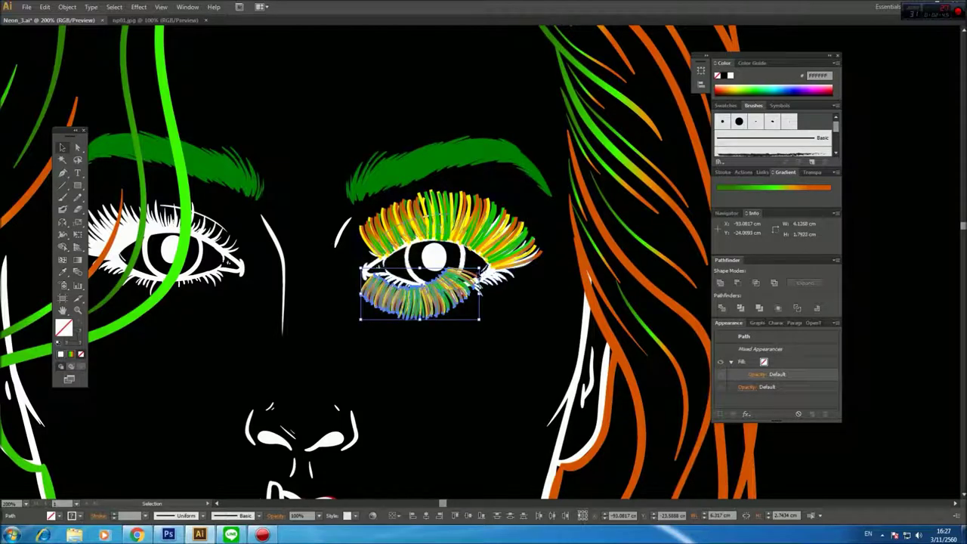
pyautogui.moveTo(483, 324); pyautogui.dragTo(477, 338)
pyautogui.moveTo(476, 291); pyautogui.dragTo(518, 285)
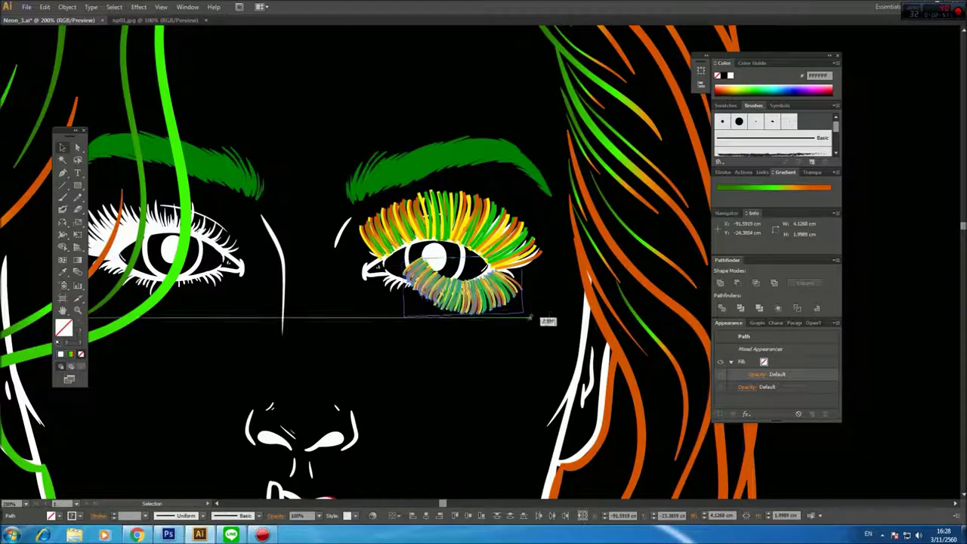
pyautogui.click(549, 305)
# Delete the flipped lashes that cover the iris on the inner half of the right-hand eye's lower lid.
pyautogui.scroll(1, 450, 315)
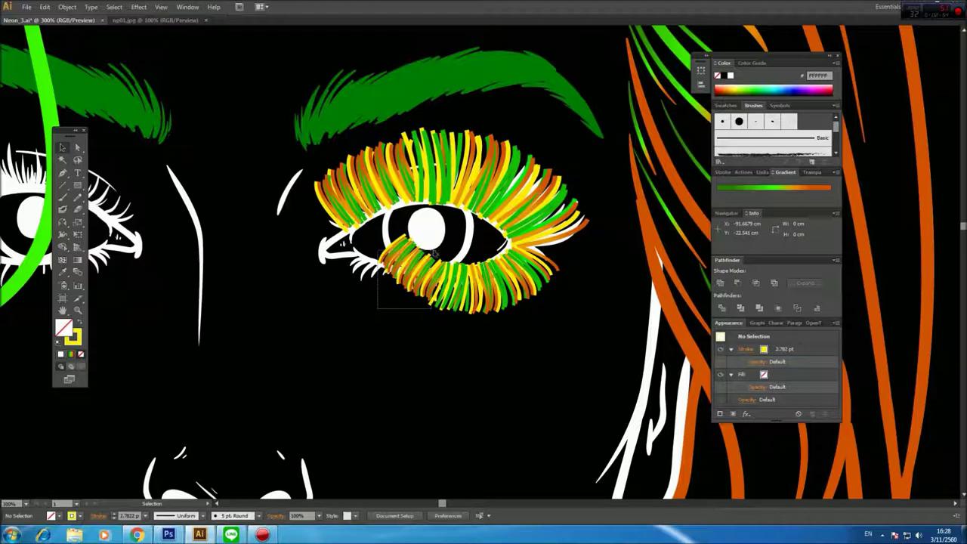
pyautogui.moveTo(432, 251); pyautogui.dragTo(434, 249)
pyautogui.keyDown('shift'); pyautogui.click(366, 259); pyautogui.keyUp('shift')
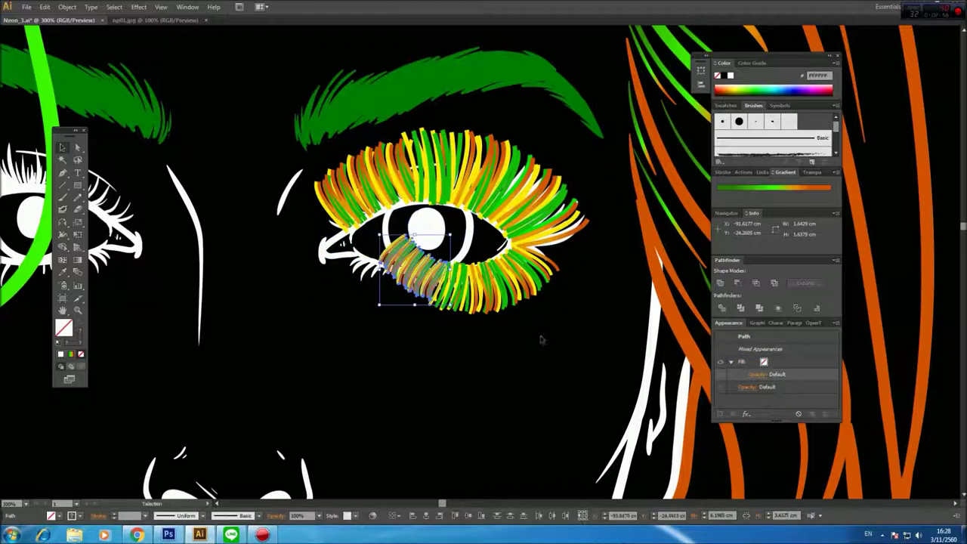
pyautogui.press('Delete')
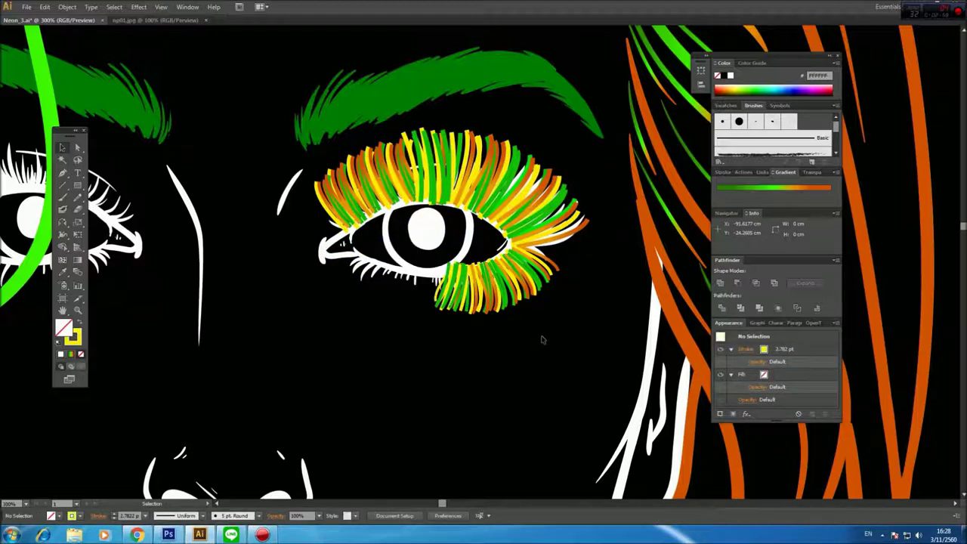
# Shorten and slightly rotate the innermost remaining lower lashes so their bases sit on the lid line below the iris.
pyautogui.moveTo(456, 303); pyautogui.dragTo(457, 303)
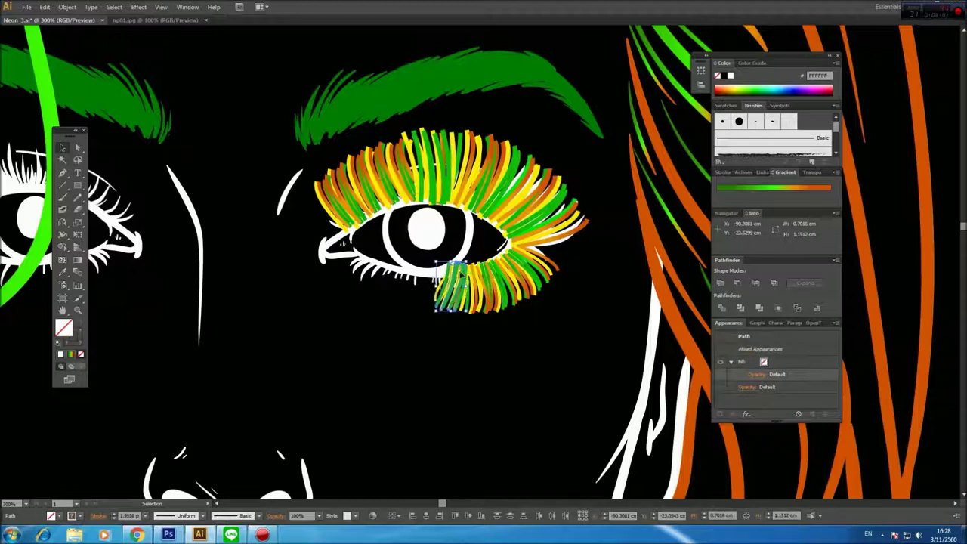
pyautogui.moveTo(451, 261); pyautogui.dragTo(450, 268)
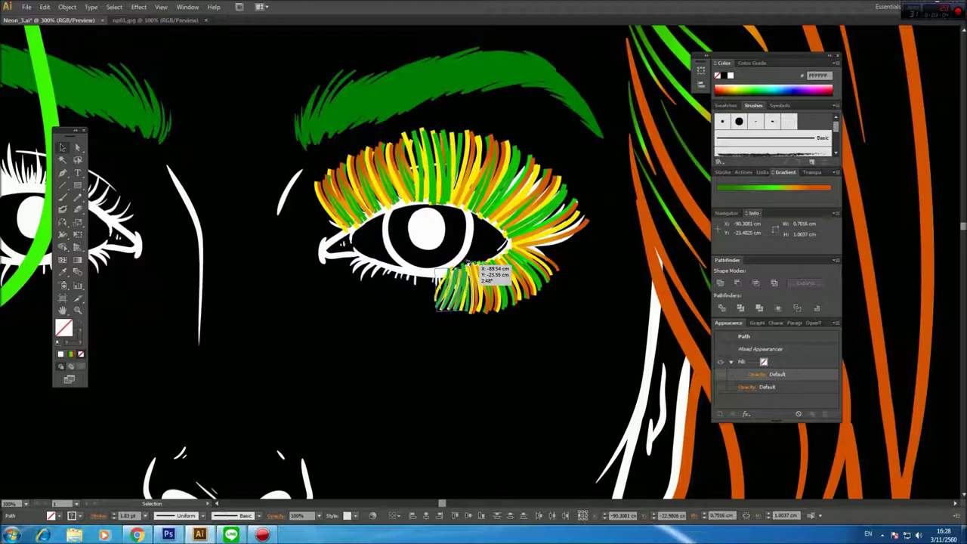
pyautogui.click(540, 323)
pyautogui.click(463, 267)
pyautogui.click(456, 263)
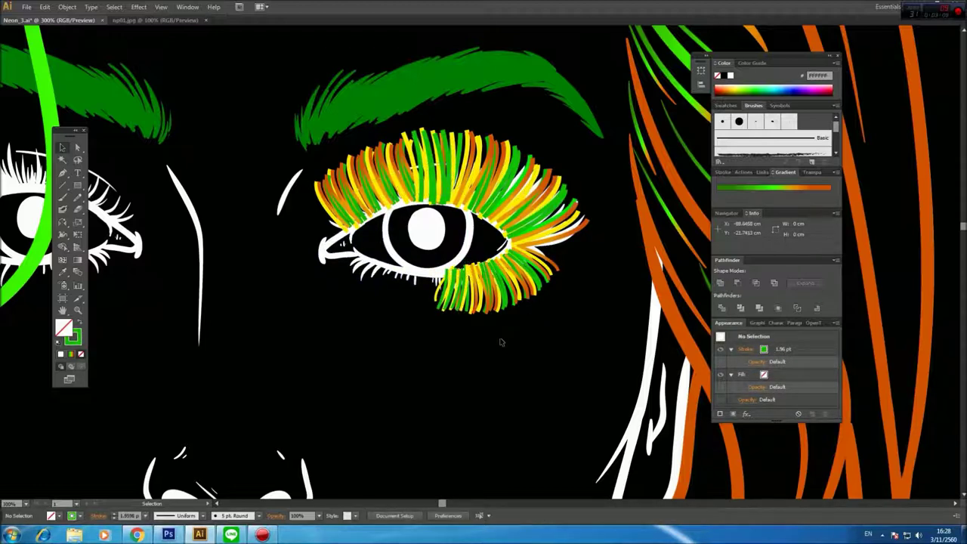
# Extend the lower lashes towards the inner corner with copies of the green and yellow lashes placed below the iris.
pyautogui.moveTo(446, 308)
pyautogui.mouseDown()
pyautogui.moveTo(458, 302)
pyautogui.moveTo(436, 304)
pyautogui.mouseUp()
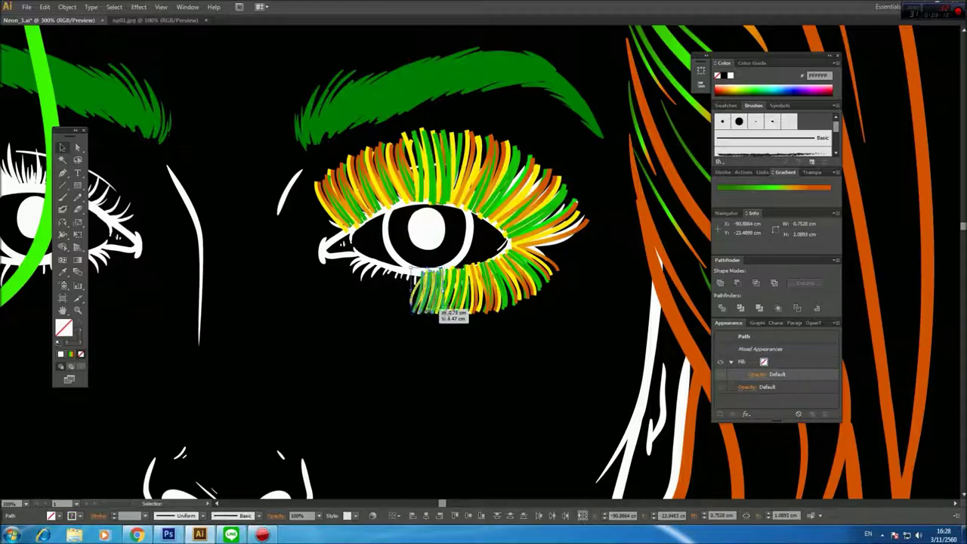
pyautogui.hotkey('ctrl', 'shift', 'a')
pyautogui.moveTo(449, 305); pyautogui.dragTo(451, 302)
pyautogui.keyDown('alt'); pyautogui.moveTo(446, 301); pyautogui.dragTo(418, 319); pyautogui.keyUp('alt')
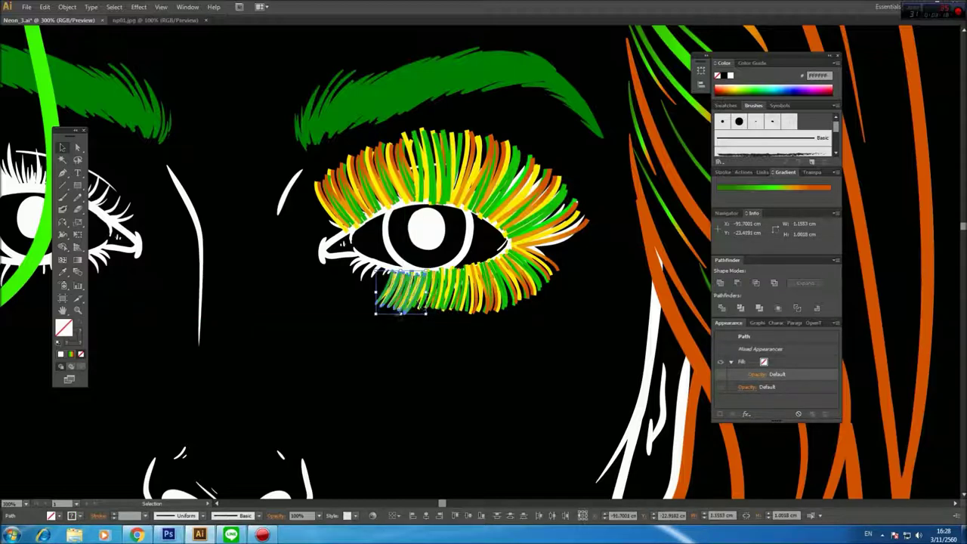
pyautogui.click(372, 313)
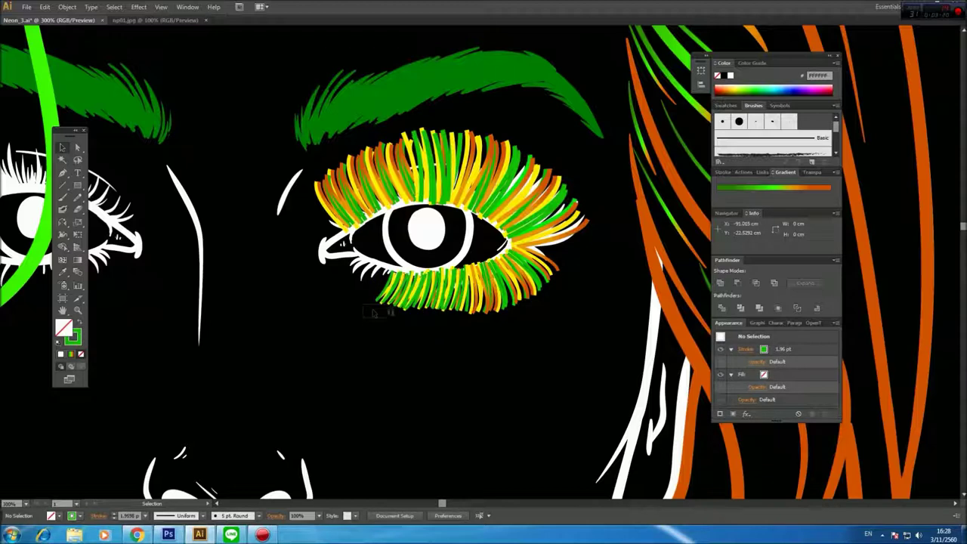
# Copy more green and yellow lashes to the inner corner of the right-hand eye and fit them to the lower lid's curve.
pyautogui.moveTo(405, 304)
pyautogui.keyDown('alt'); pyautogui.mouseDown()
pyautogui.moveTo(353, 297)
pyautogui.moveTo(404, 309)
pyautogui.mouseUp(); pyautogui.keyUp('alt')
pyautogui.moveTo(378, 274); pyautogui.dragTo(361, 268)
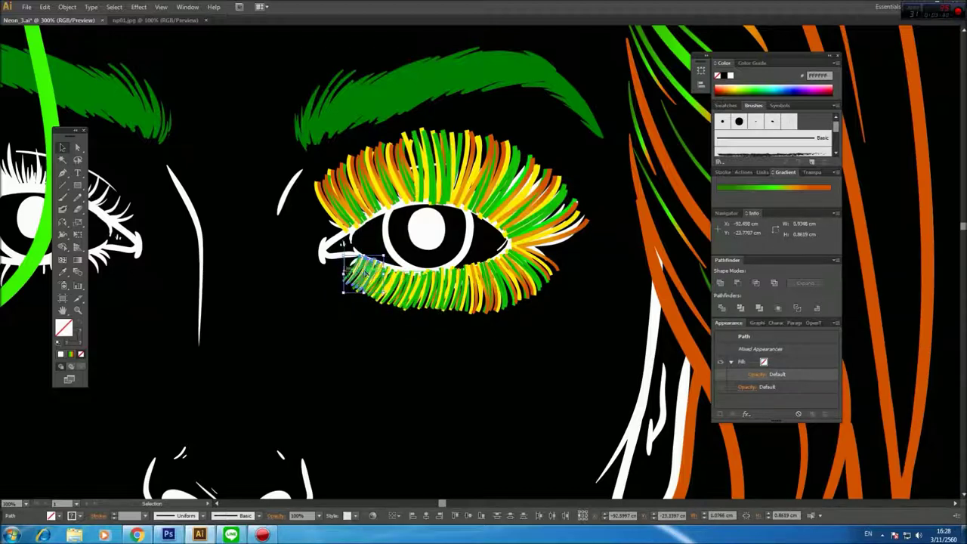
pyautogui.moveTo(367, 273); pyautogui.dragTo(366, 274)
pyautogui.click(333, 284)
# Copy only the coloured upper and lower lashes of the right-hand eye, leaving out the face lines and eye outline, and paste them.
pyautogui.keyDown('ctrl'); pyautogui.keyDown('alt'); pyautogui.click(412, 221); pyautogui.keyUp('alt'); pyautogui.keyUp('ctrl')
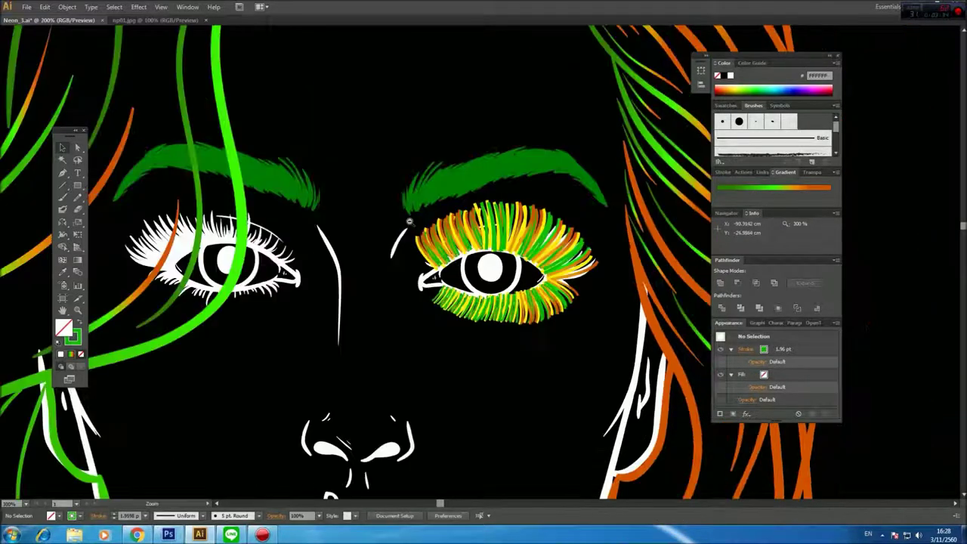
pyautogui.keyDown('alt'); pyautogui.click(409, 221); pyautogui.keyUp('alt')
pyautogui.keyDown('ctrl'); pyautogui.keyDown('alt'); pyautogui.click(434, 230); pyautogui.keyUp('alt'); pyautogui.keyUp('ctrl')
pyautogui.keyDown('ctrl'); pyautogui.keyDown('alt'); pyautogui.click(434, 230); pyautogui.keyUp('alt'); pyautogui.keyUp('ctrl')
pyautogui.keyDown('ctrl'); pyautogui.keyDown('alt'); pyautogui.click(434, 231); pyautogui.keyUp('alt'); pyautogui.keyUp('ctrl')
pyautogui.moveTo(544, 298); pyautogui.dragTo(319, 274)
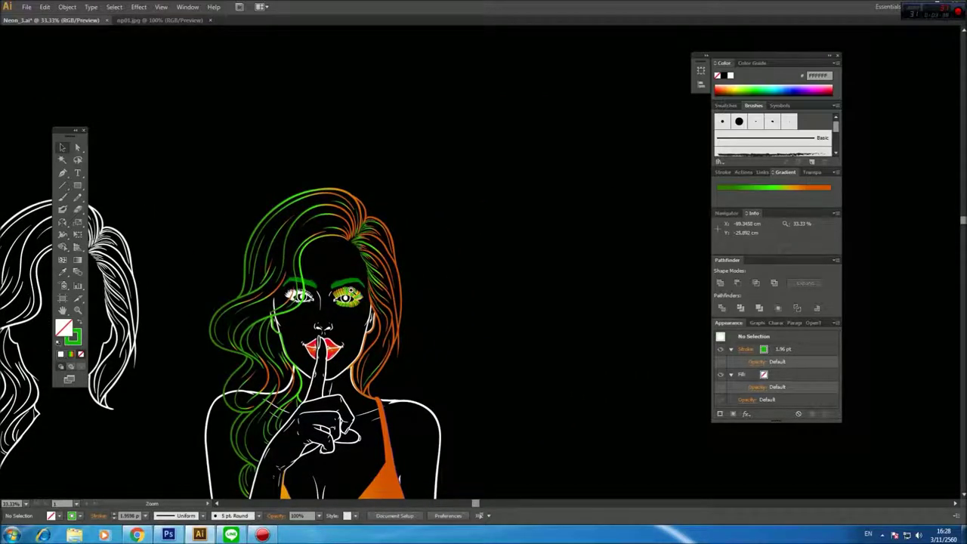
pyautogui.keyDown('ctrl'); pyautogui.click(351, 290); pyautogui.keyUp('ctrl')
pyautogui.moveTo(471, 274); pyautogui.dragTo(438, 290)
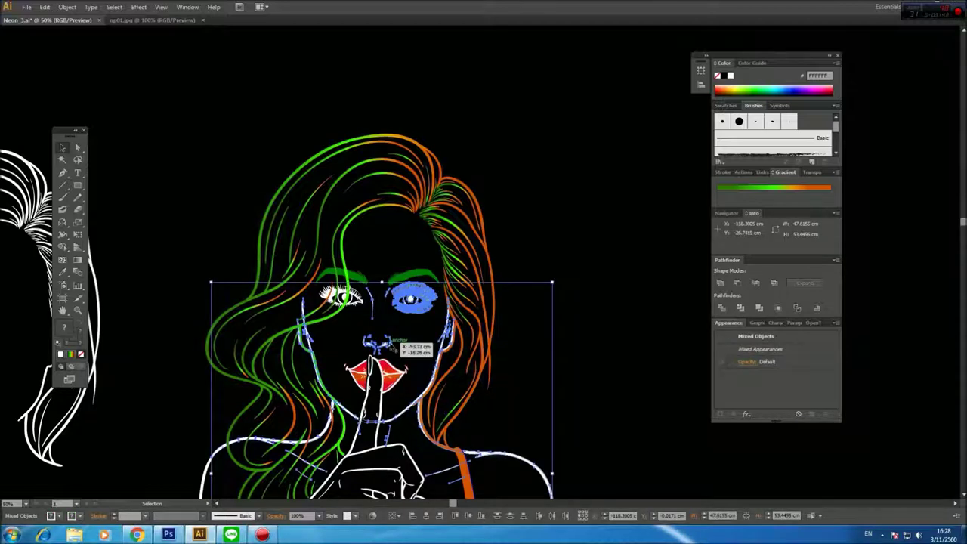
pyautogui.keyDown('shift'); pyautogui.click(388, 342); pyautogui.keyUp('shift')
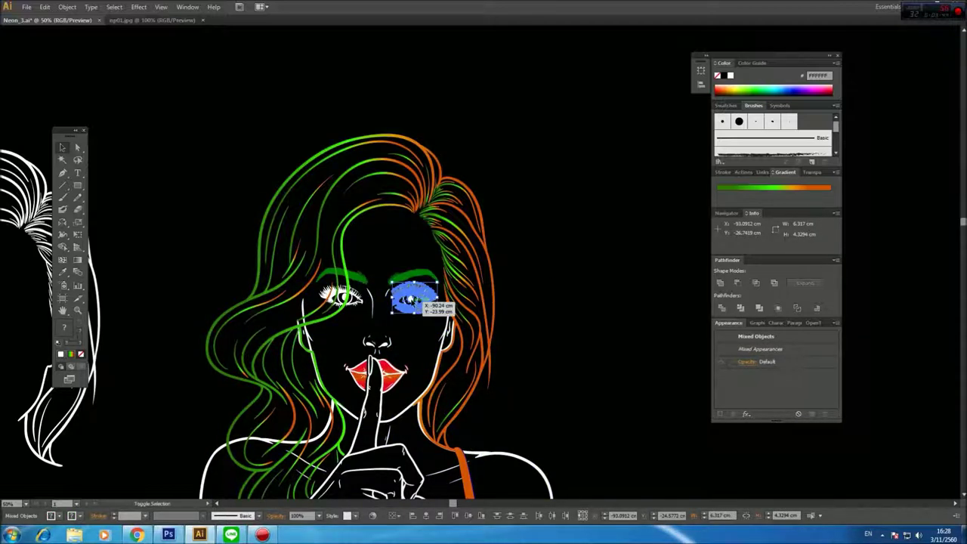
pyautogui.click(432, 303)
pyautogui.hotkey('ctrl', 'v')
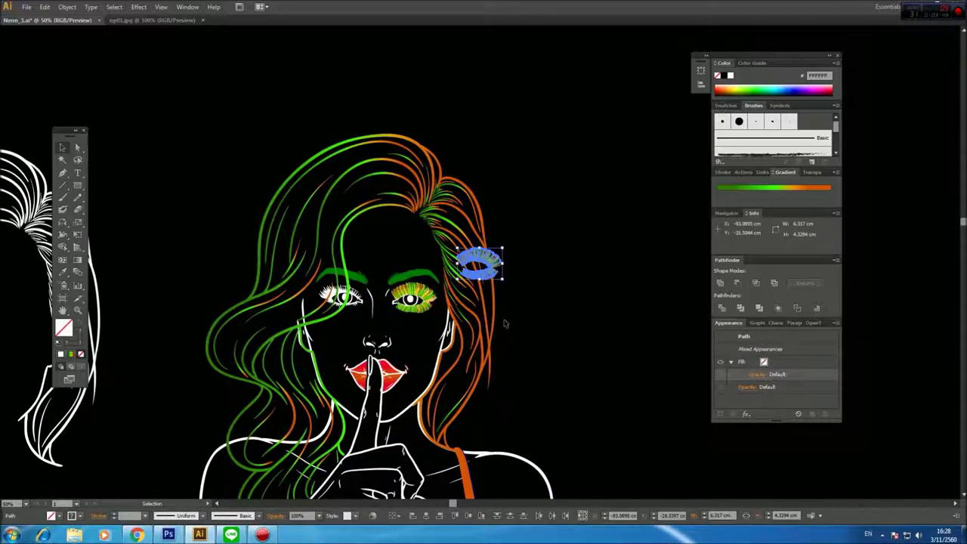
# Group the pasted lashes, move them beside the left-hand eye, and reflect them across the vertical axis.
pyautogui.hotkey('ctrl', '=')
pyautogui.moveTo(641, 192); pyautogui.dragTo(485, 270)
pyautogui.scroll(1, 490, 238)
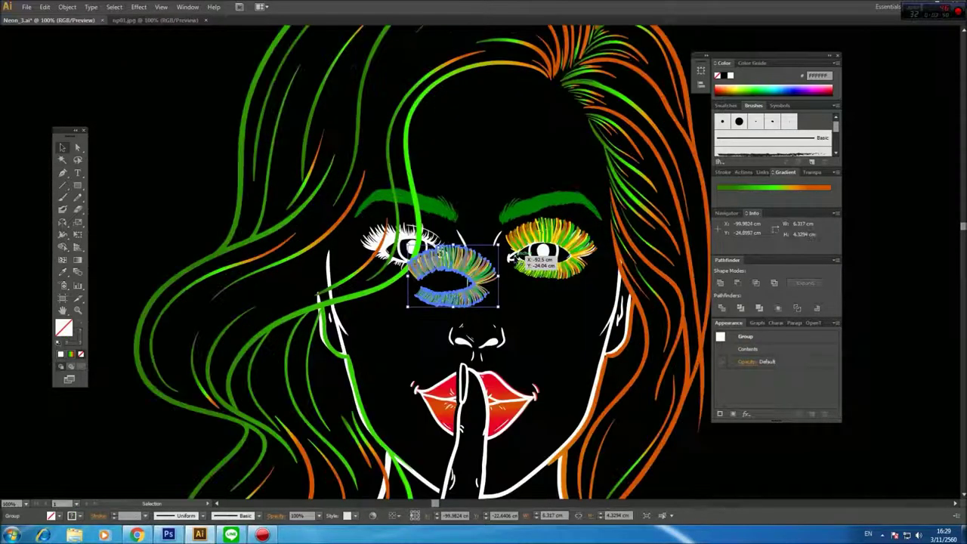
pyautogui.doubleClick(63, 223)
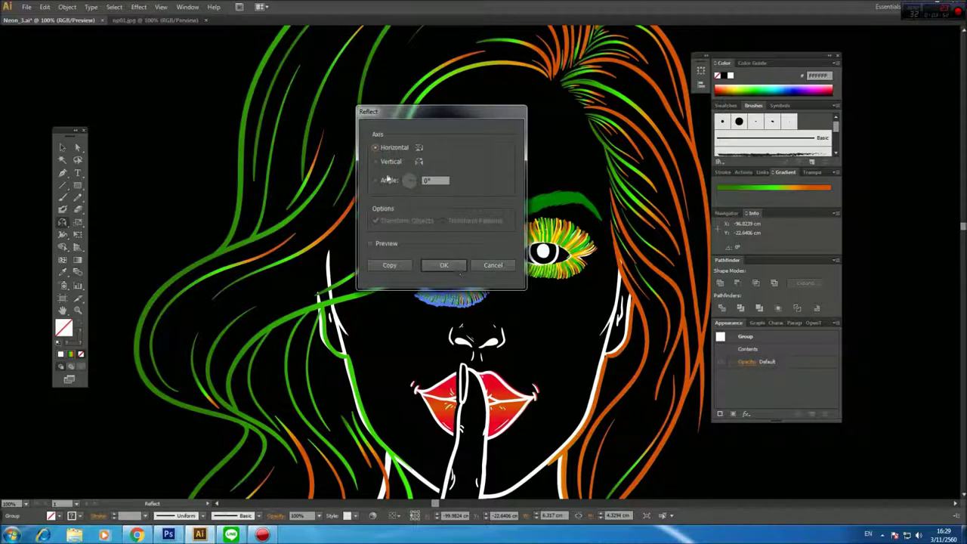
pyautogui.click(436, 269)
pyautogui.click(62, 147)
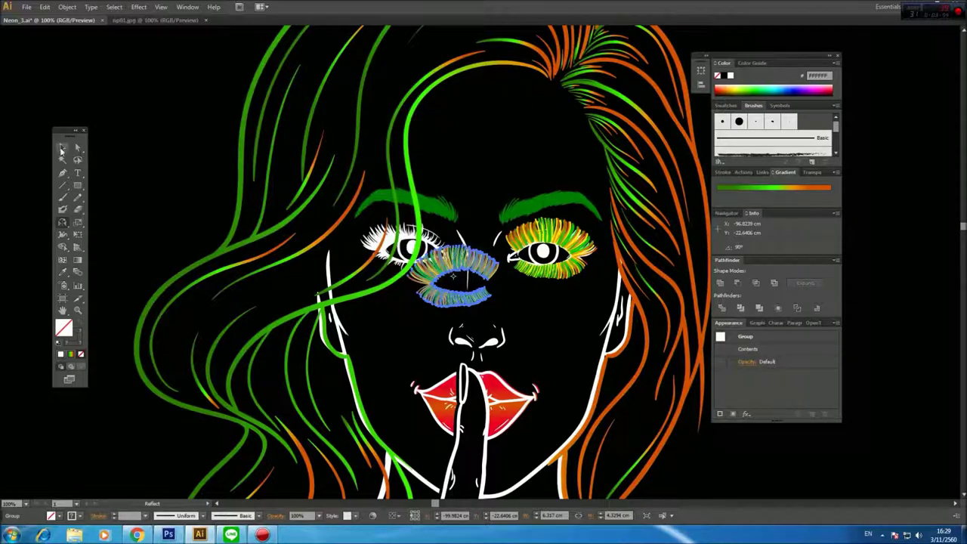
# Position the mirrored lash group over the white lashes of the left-hand eye and align it with the lids.
pyautogui.hotkey('ctrl', 'shift', 'a')
pyautogui.keyDown('ctrl'); pyautogui.click(423, 237); pyautogui.keyUp('ctrl')
pyautogui.moveTo(531, 292); pyautogui.dragTo(506, 257)
pyautogui.click(498, 356)
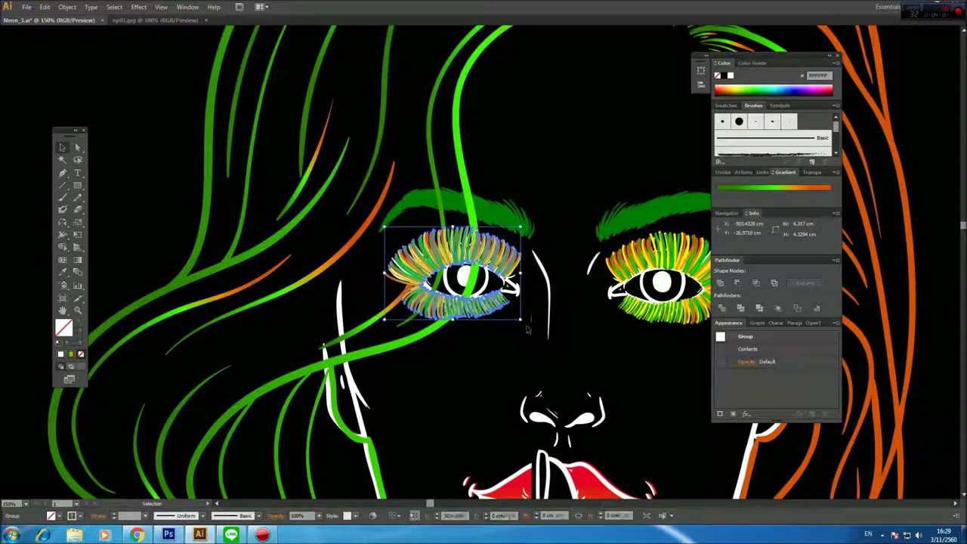
pyautogui.click(527, 329)
pyautogui.scroll(1, 505, 277)
pyautogui.moveTo(507, 313); pyautogui.dragTo(505, 309)
pyautogui.click(512, 322)
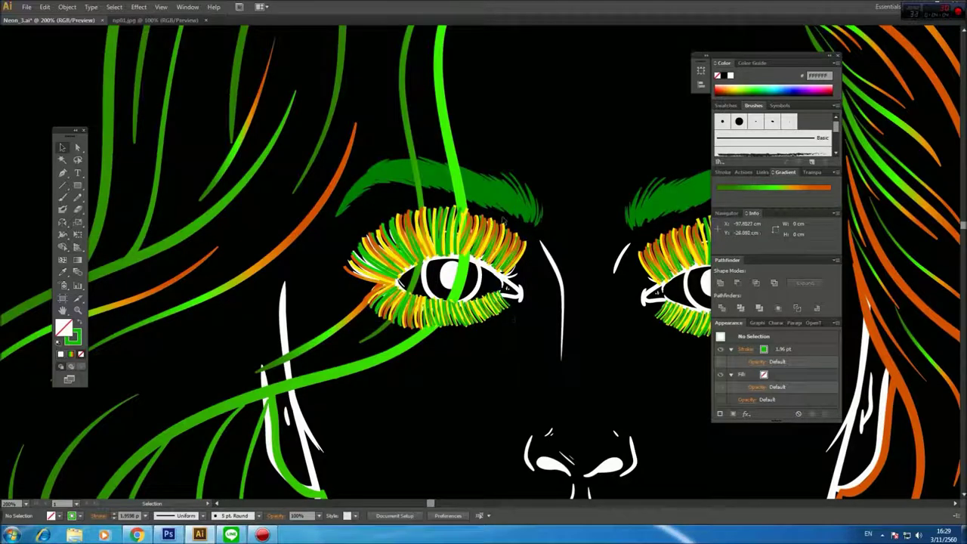
# Bring the gradient hair strands that cross the left-hand eye in front of its coloured lashes.
pyautogui.hotkey('ctrl', 'a')
pyautogui.click(67, 6)
pyautogui.moveTo(144, 34)
pyautogui.click(235, 31)
pyautogui.click(535, 144)
# Examine the whole portrait with both sets of coloured lashes and check the black shape behind the raised hand.
pyautogui.hotkey('ctrl', 'alt', 'space')
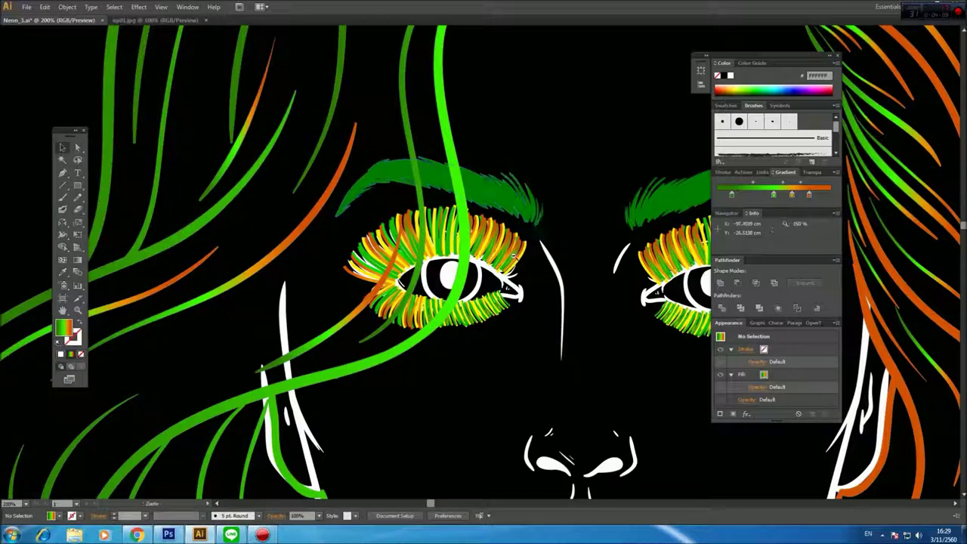
pyautogui.keyDown('ctrl'); pyautogui.keyDown('alt'); pyautogui.click(514, 256); pyautogui.keyUp('alt'); pyautogui.keyUp('ctrl')
pyautogui.keyDown('ctrl'); pyautogui.keyDown('alt'); pyautogui.click(520, 256); pyautogui.keyUp('alt'); pyautogui.keyUp('ctrl')
pyautogui.keyDown('ctrl'); pyautogui.keyDown('alt'); pyautogui.click(522, 257); pyautogui.keyUp('alt'); pyautogui.keyUp('ctrl')
pyautogui.keyDown('ctrl'); pyautogui.keyDown('alt'); pyautogui.click(523, 257); pyautogui.keyUp('alt'); pyautogui.keyUp('ctrl')
pyautogui.keyDown('ctrl'); pyautogui.keyDown('alt'); pyautogui.click(525, 258); pyautogui.keyUp('alt'); pyautogui.keyUp('ctrl')
pyautogui.press('space')
pyautogui.moveTo(618, 304); pyautogui.dragTo(533, 285)
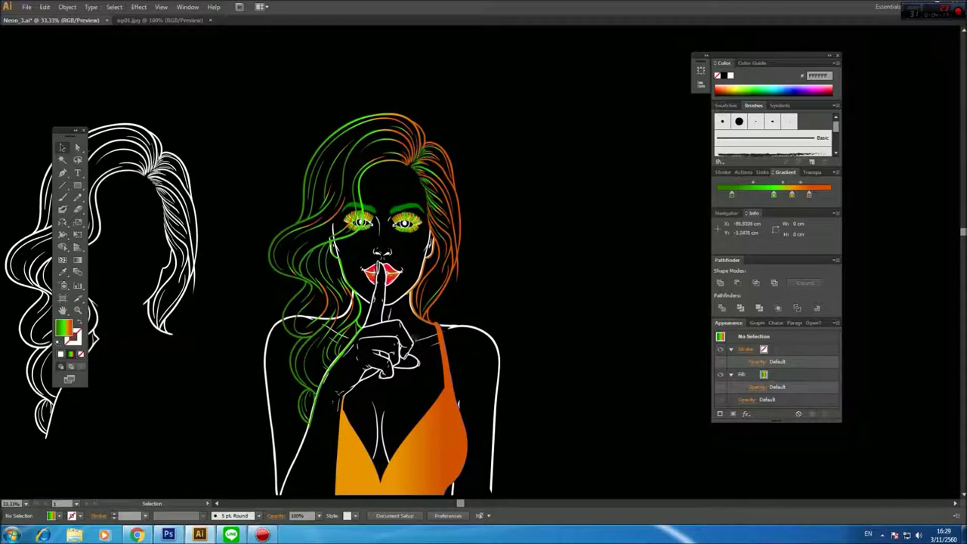
pyautogui.click(351, 366)
pyautogui.click(539, 296)
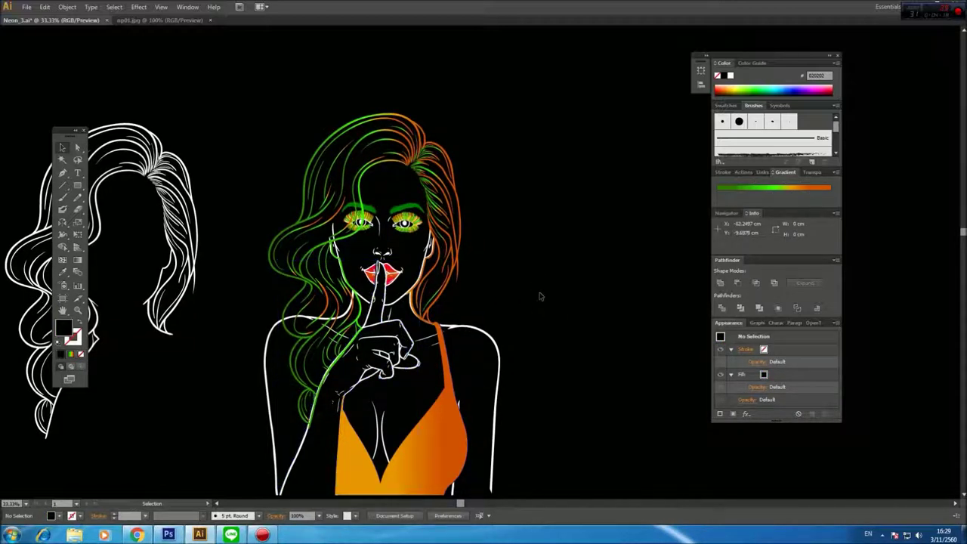
# Try yellow and orange fills on the white shoulder and arm outline on the right-hand side of the figure.
pyautogui.press('space')
pyautogui.moveTo(473, 235); pyautogui.dragTo(559, 258)
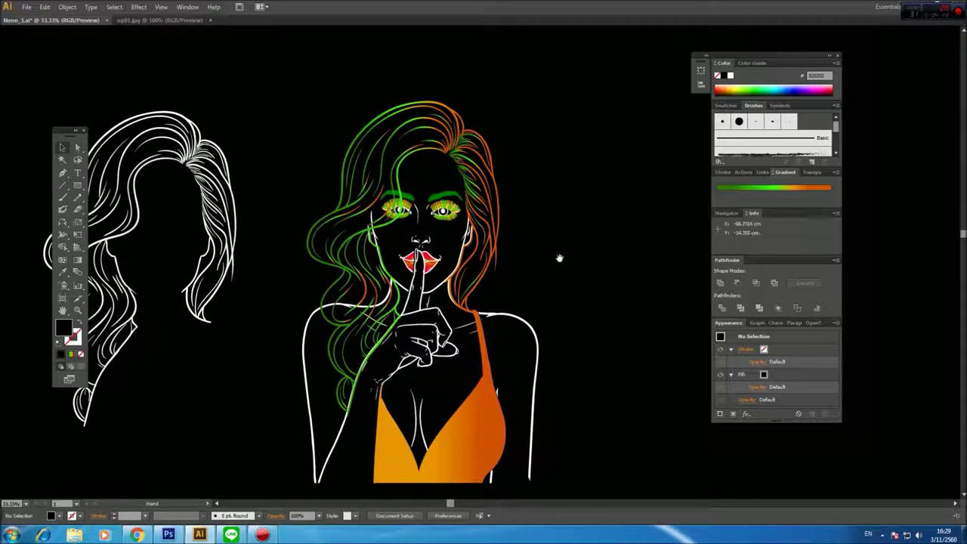
pyautogui.click(499, 287)
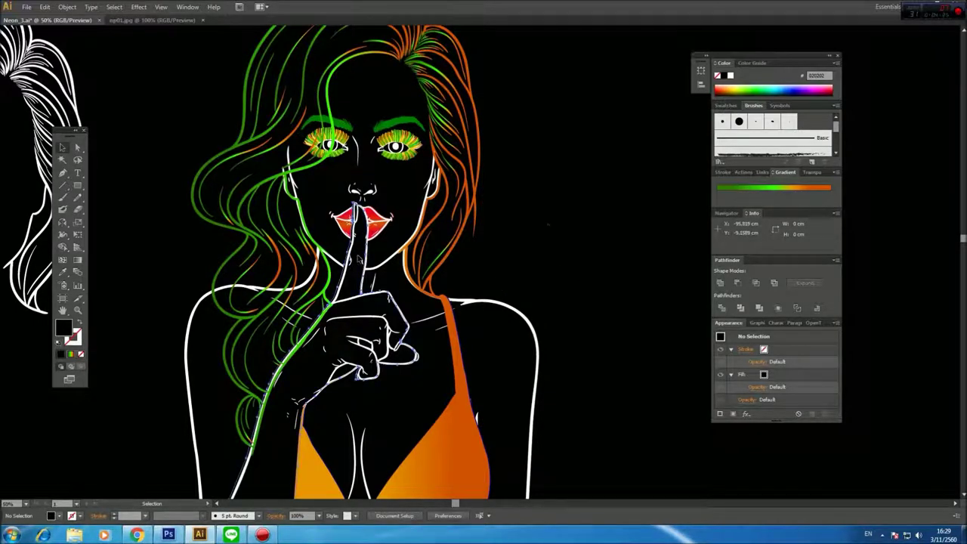
pyautogui.click(359, 259)
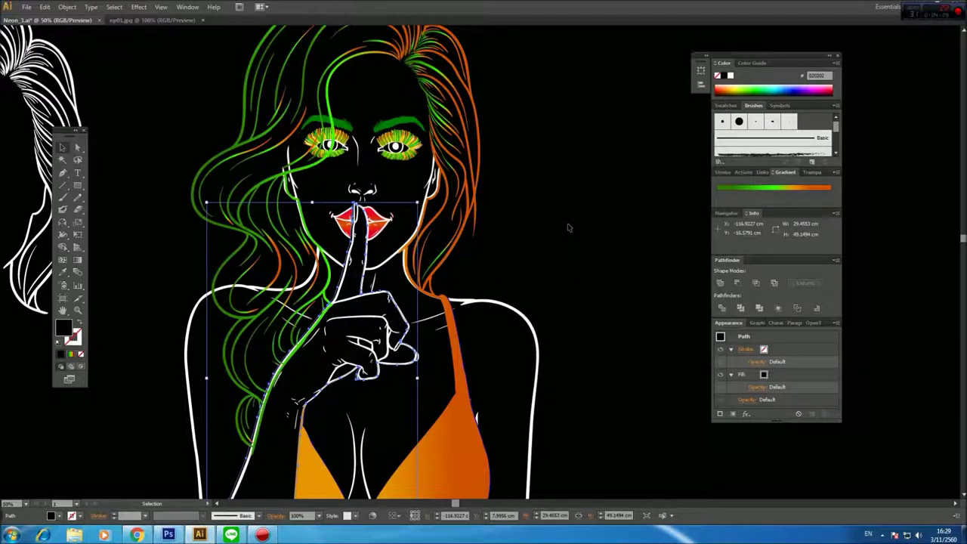
pyautogui.click(567, 223)
pyautogui.click(513, 305)
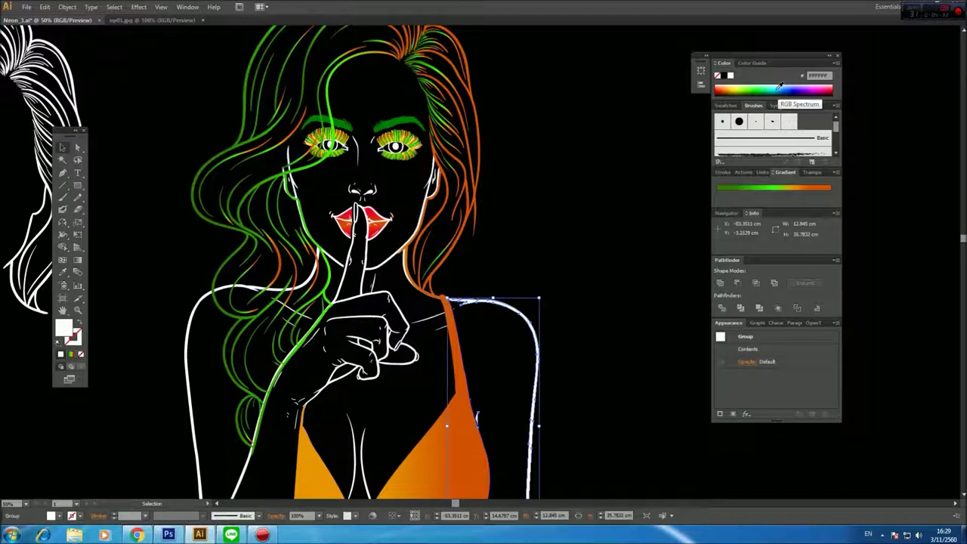
pyautogui.click(735, 87)
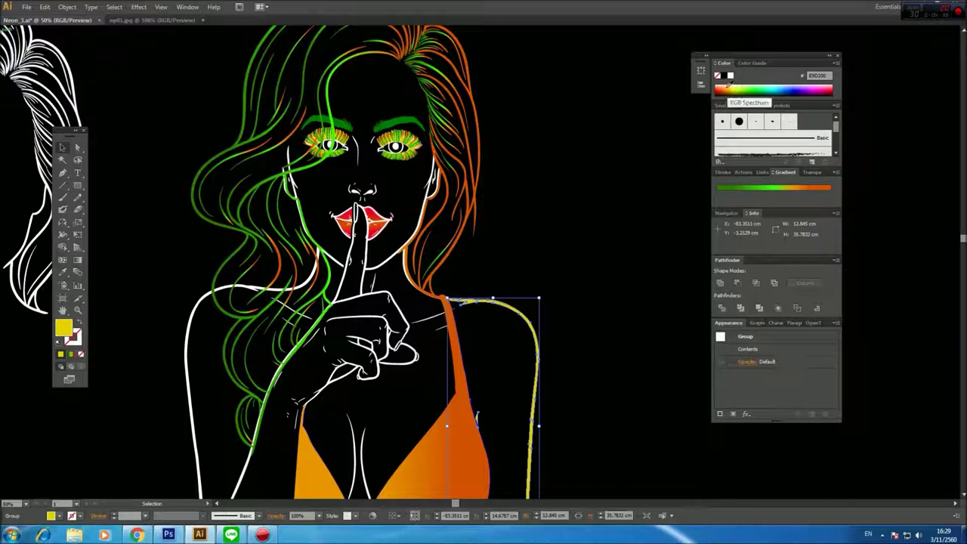
pyautogui.click(727, 86)
pyautogui.click(621, 218)
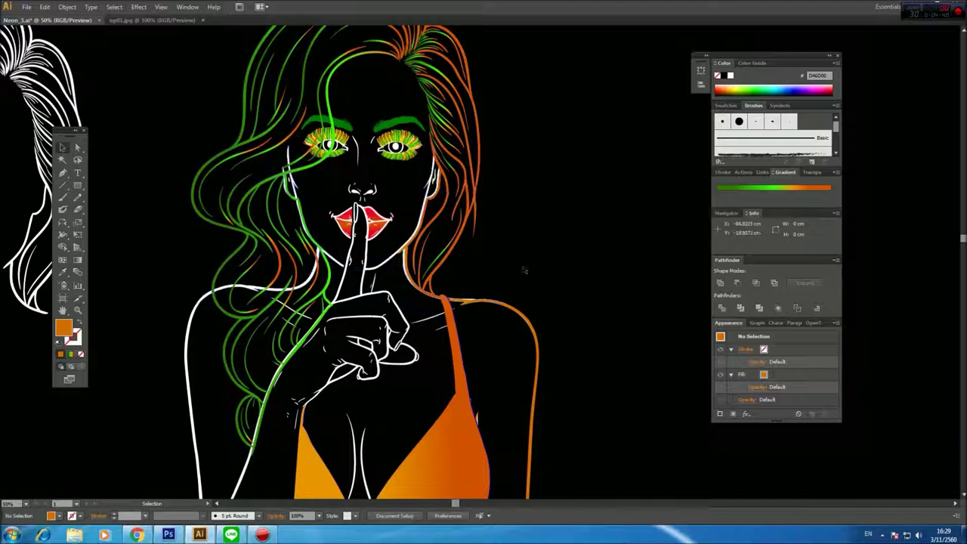
# Fill the right-hand shoulder outline together with the face, nose, neck and chest outlines with teal.
pyautogui.click(537, 321)
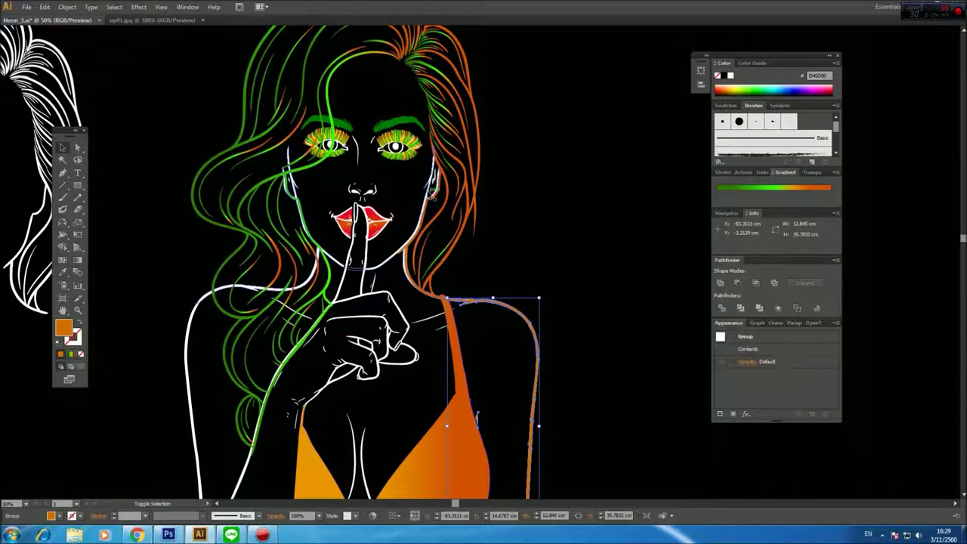
pyautogui.keyDown('shift'); pyautogui.click(433, 193); pyautogui.keyUp('shift')
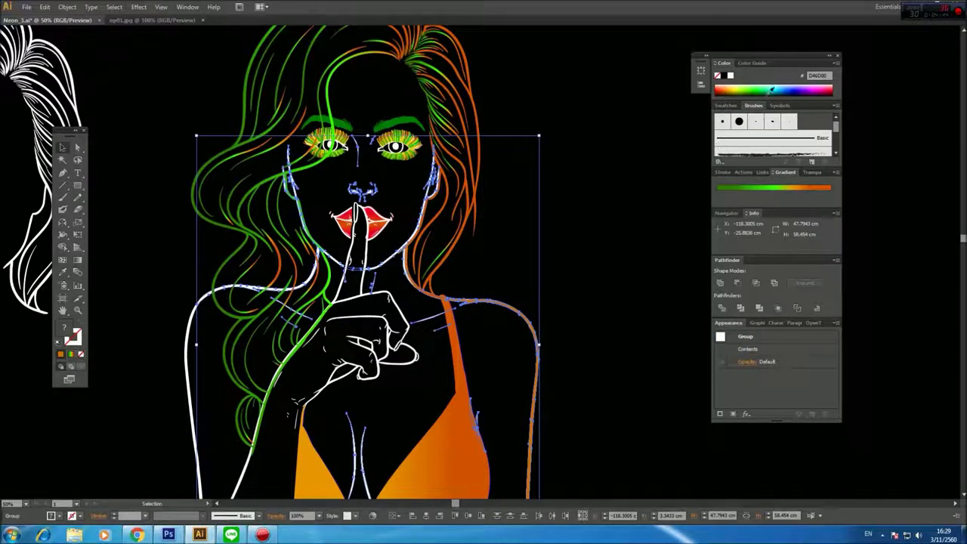
pyautogui.click(771, 88)
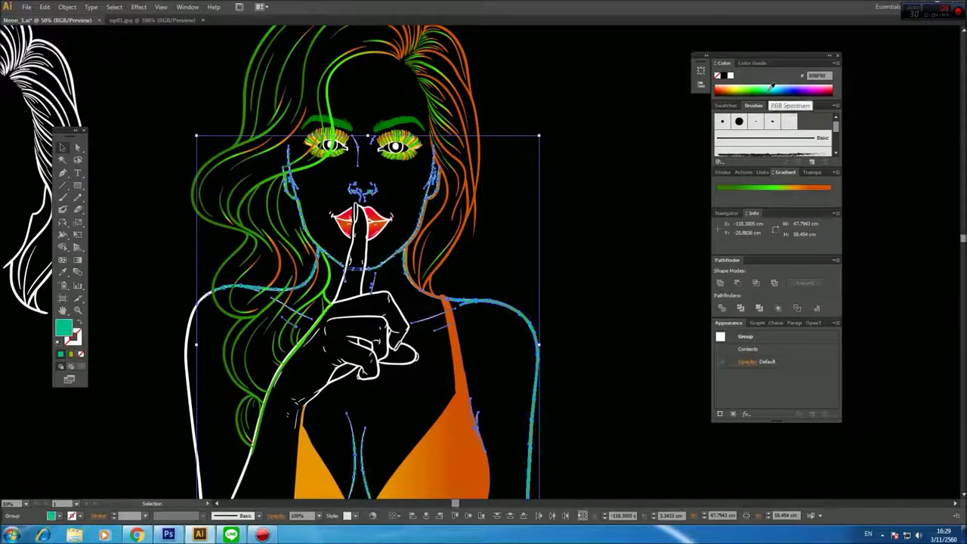
pyautogui.click(640, 199)
# Fill the white outline of the raised hand and its arm with green.
pyautogui.click(416, 322)
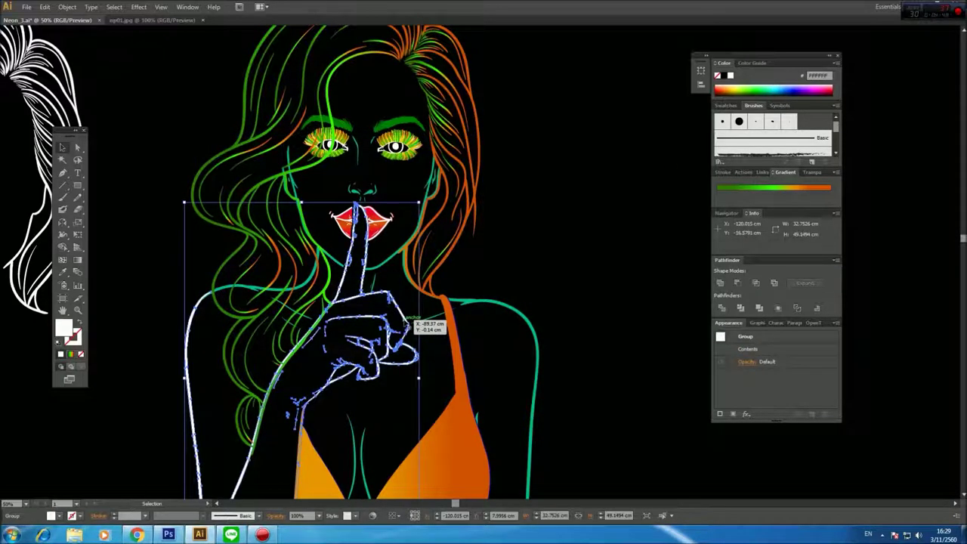
pyautogui.click(751, 88)
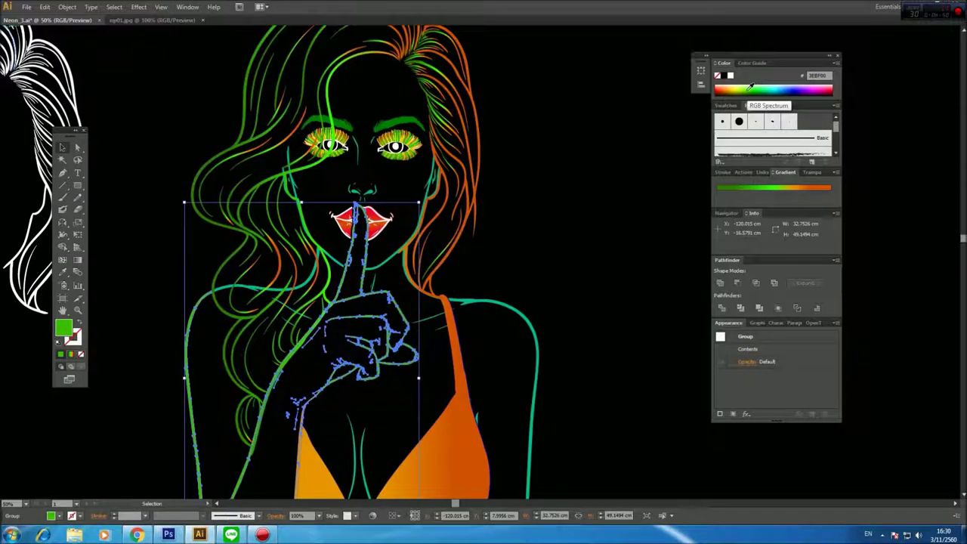
pyautogui.click(631, 216)
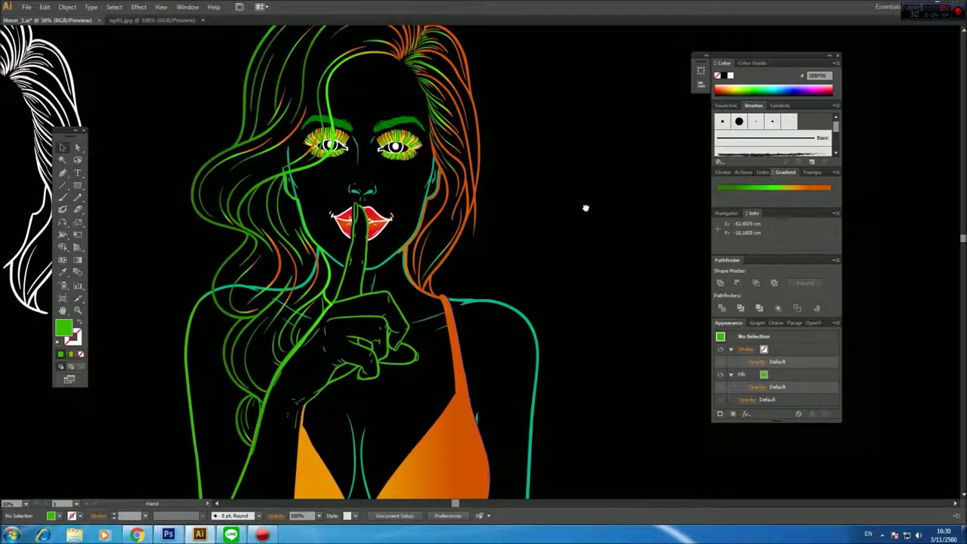
# Apply a Gaussian Blur of 31.4 pixels to a duplicate of the gradient hair and lay it over the original as a glow.
pyautogui.moveTo(586, 208); pyautogui.dragTo(591, 289)
pyautogui.moveTo(422, 127); pyautogui.dragTo(593, 136)
pyautogui.click(140, 7)
pyautogui.moveTo(189, 176)
pyautogui.click(274, 178)
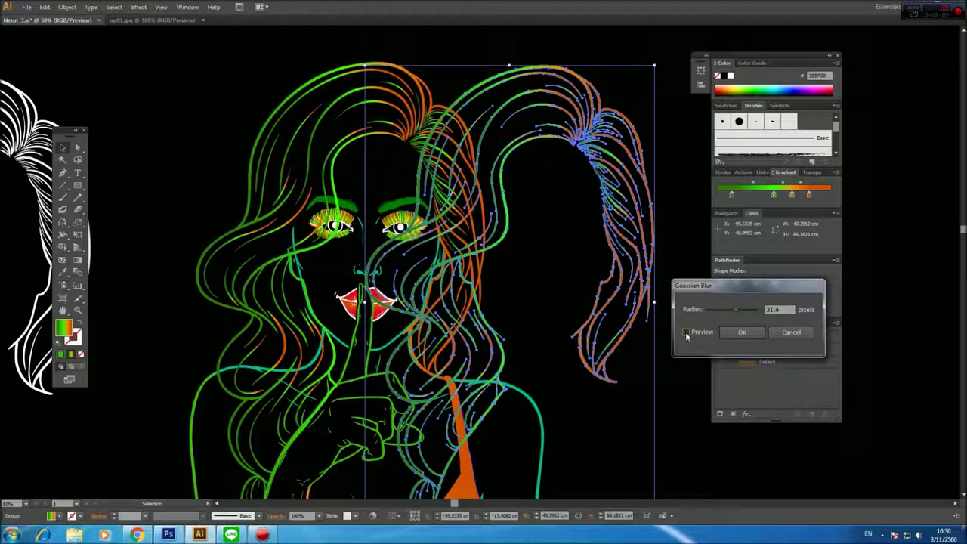
pyautogui.click(686, 332)
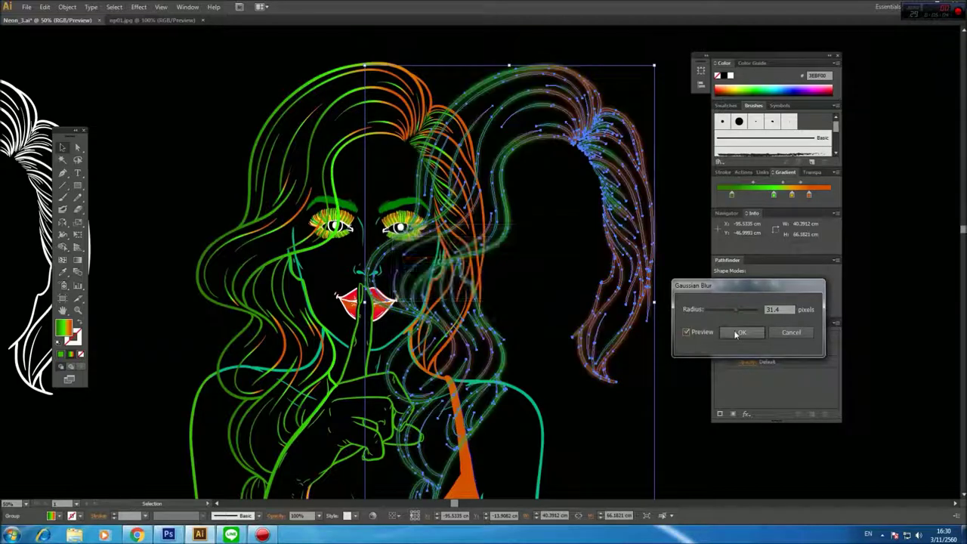
pyautogui.click(738, 334)
pyautogui.moveTo(631, 151); pyautogui.dragTo(465, 148)
pyautogui.click(612, 232)
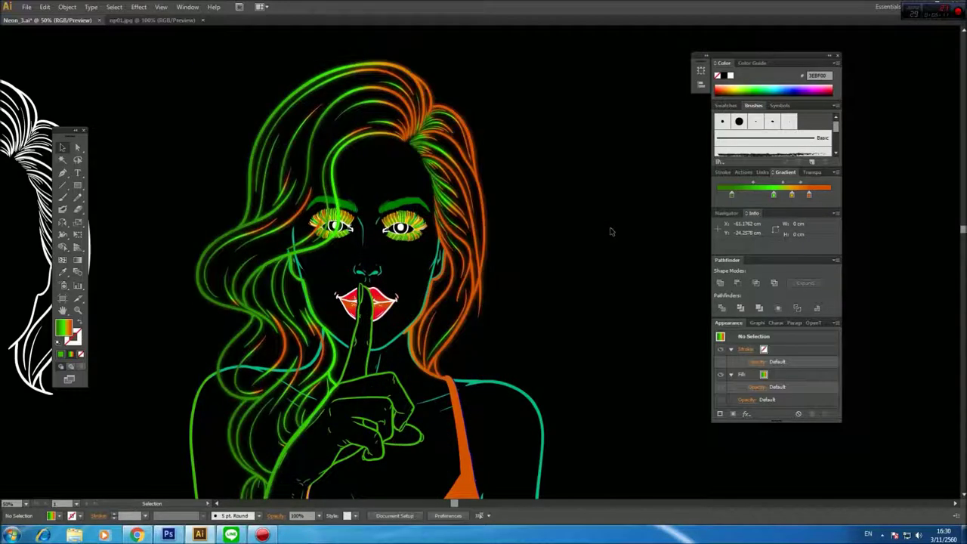
# Duplicate the green eyebrows just above the originals and apply a Gaussian Blur of 31.4 pixels to the copy.
pyautogui.click(422, 203)
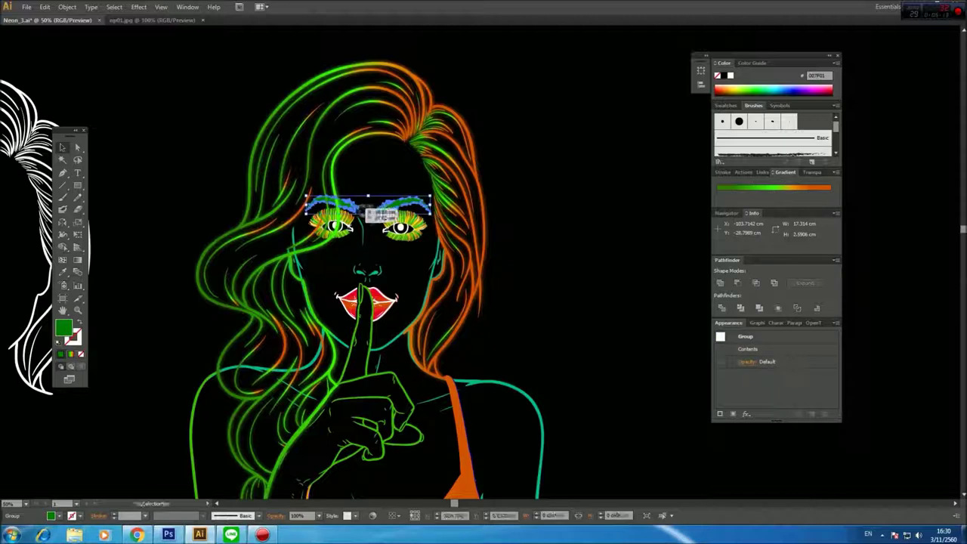
pyautogui.moveTo(357, 211); pyautogui.dragTo(377, 179)
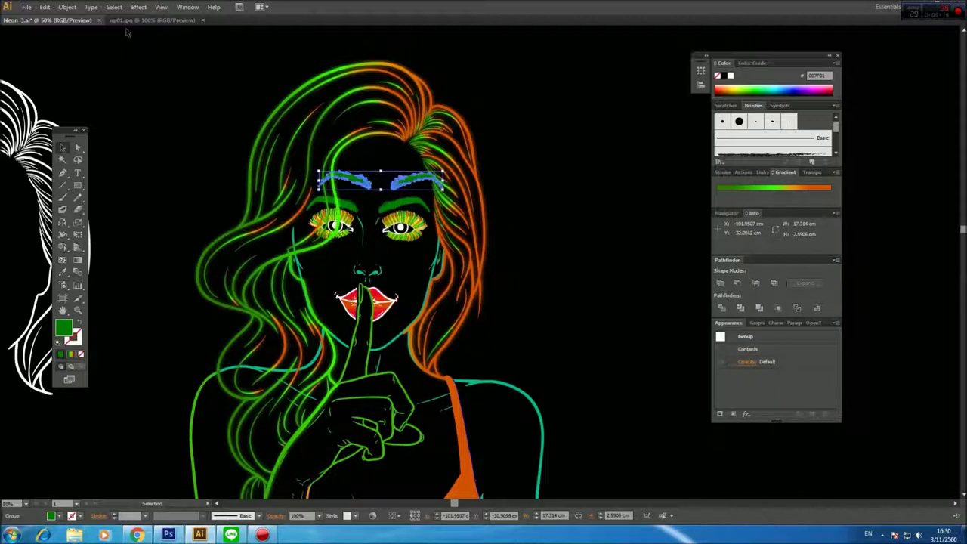
pyautogui.click(134, 7)
pyautogui.moveTo(186, 176)
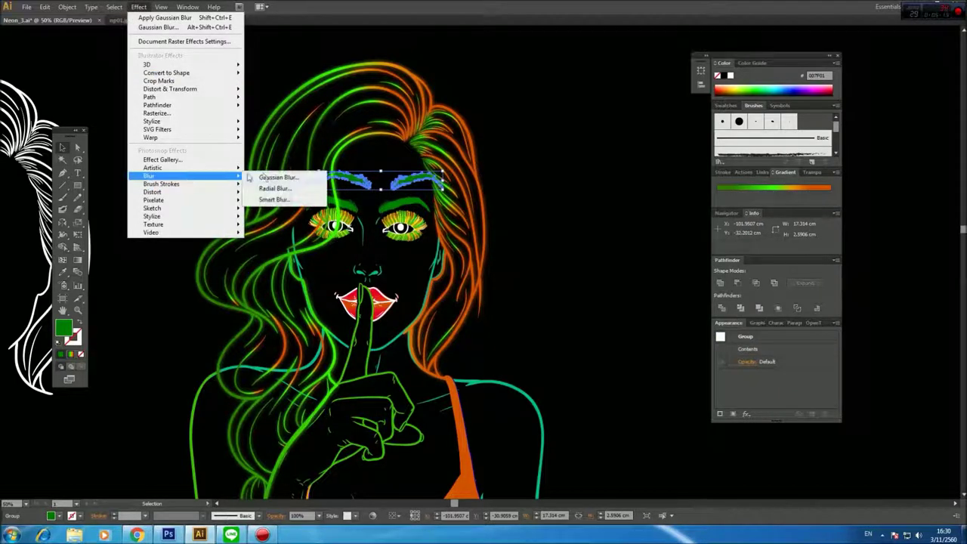
pyautogui.click(275, 177)
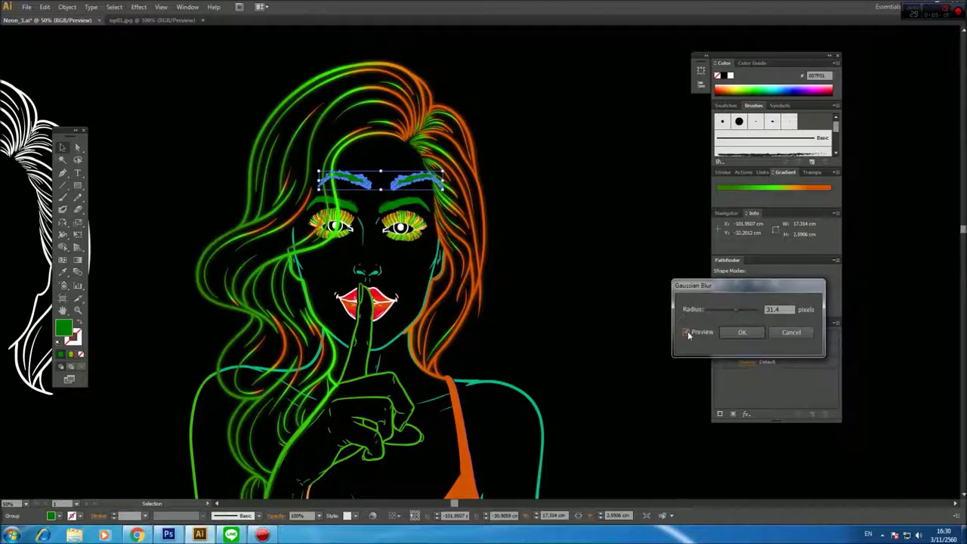
pyautogui.click(743, 333)
pyautogui.click(588, 232)
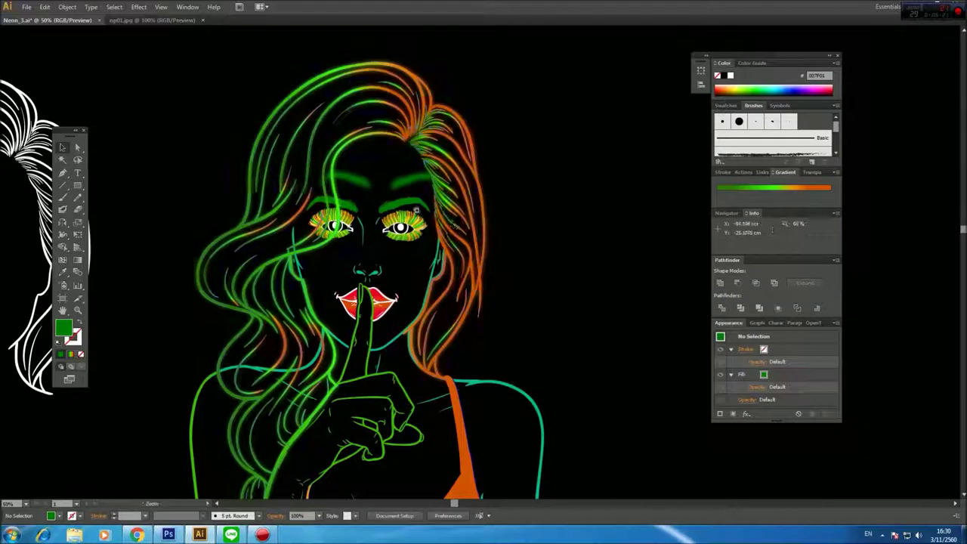
# Move the blurred eyebrow copy exactly over the original eyebrows.
pyautogui.hotkey('ctrl', '=')
pyautogui.click(461, 253)
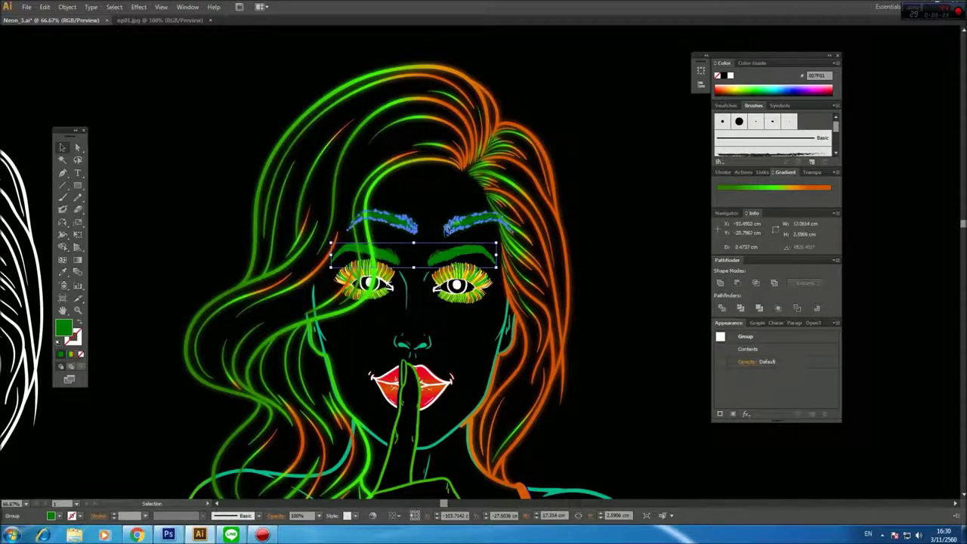
pyautogui.click(604, 304)
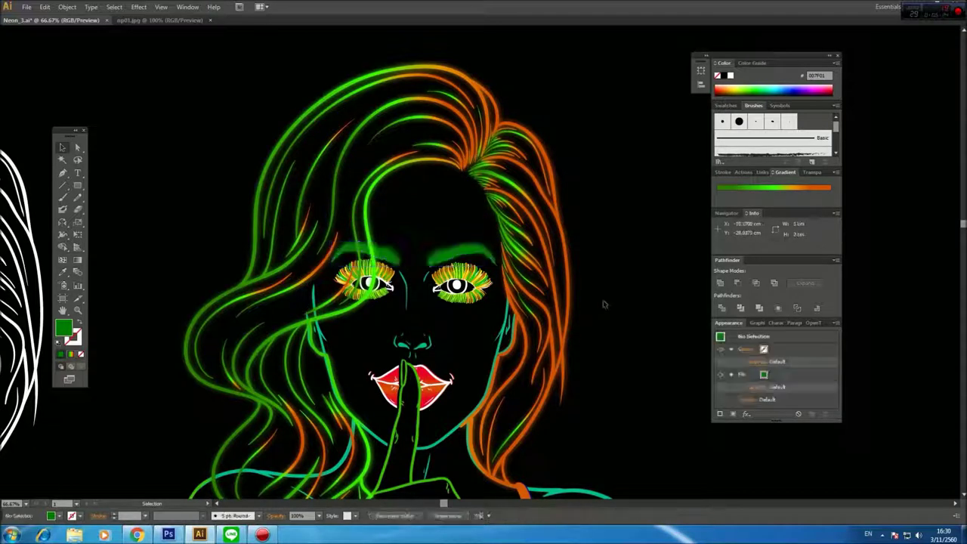
# Select all the coloured lash strokes around the right-hand eye and group them.
pyautogui.click(469, 302)
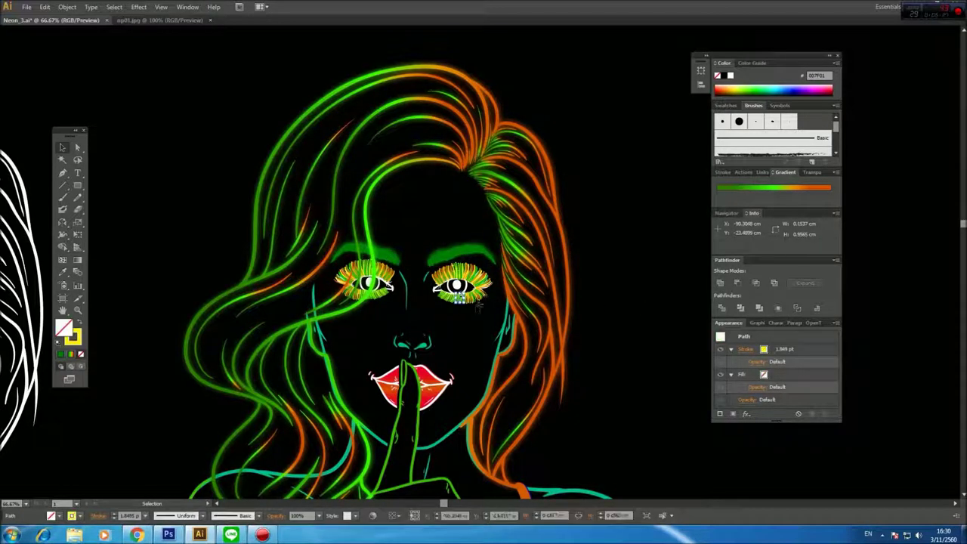
pyautogui.click(460, 299)
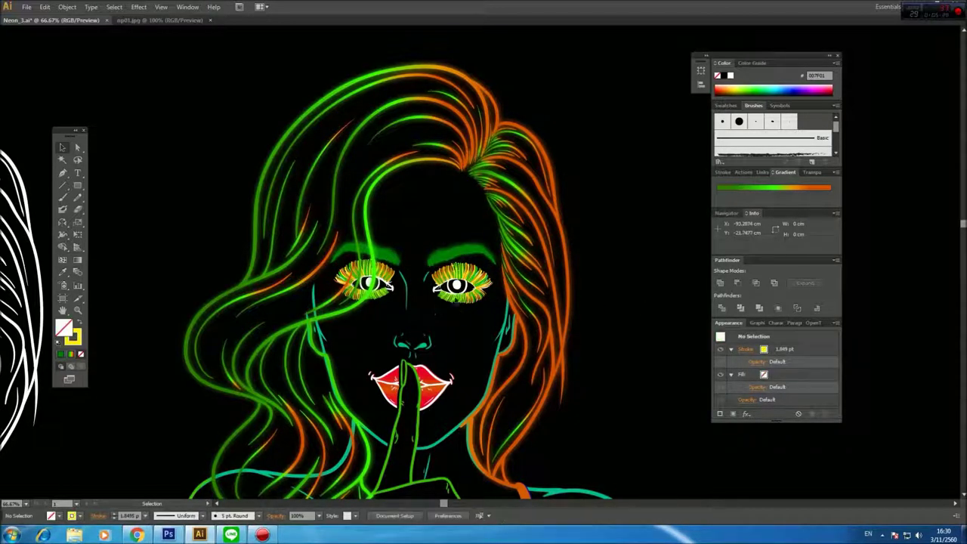
pyautogui.click(494, 274)
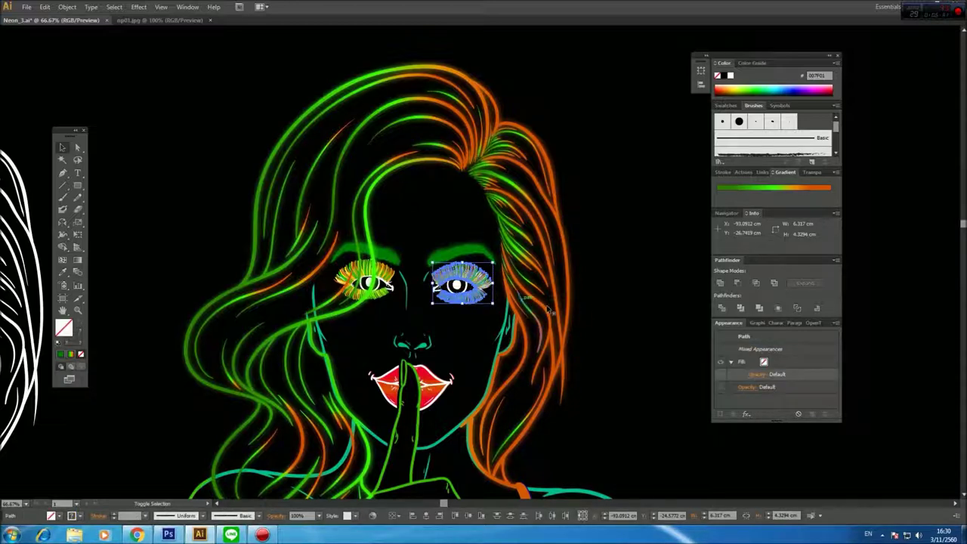
pyautogui.hotkey('ctrl', 'g')
pyautogui.click(579, 302)
# Apply a Gaussian Blur of 31.4 pixels to a duplicate of both eyes' lash groups and lay it over the original lashes.
pyautogui.click(482, 284)
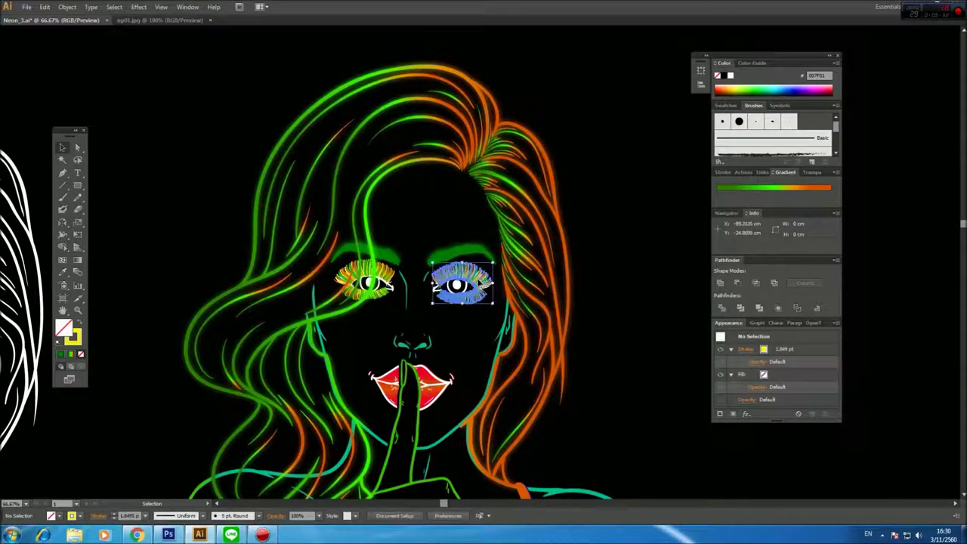
pyautogui.moveTo(395, 281); pyautogui.dragTo(423, 204)
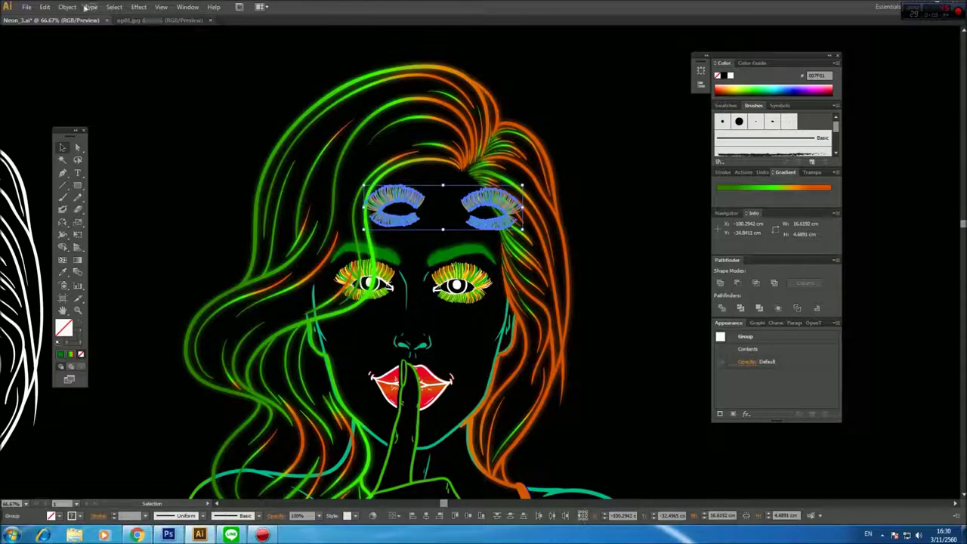
pyautogui.click(115, 6)
pyautogui.moveTo(139, 8)
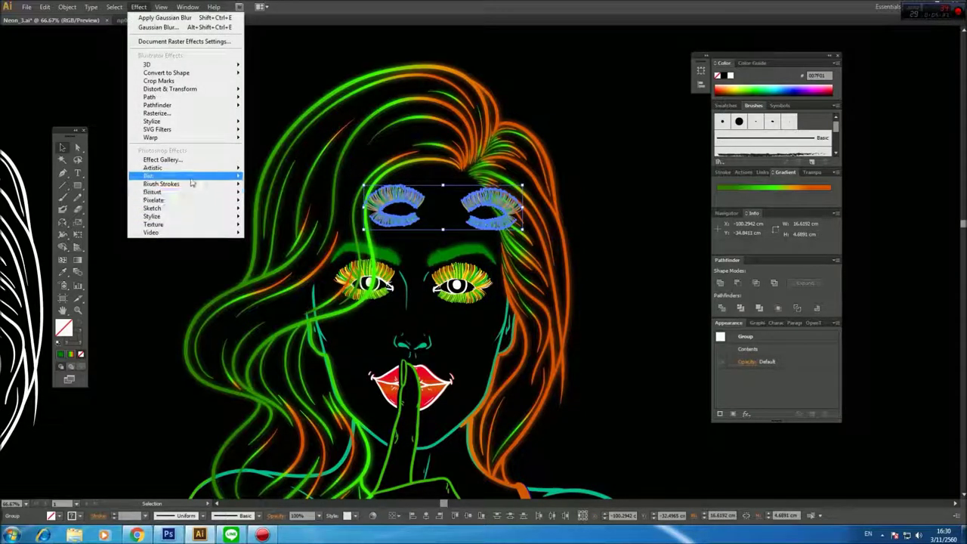
pyautogui.moveTo(193, 179)
pyautogui.click(277, 178)
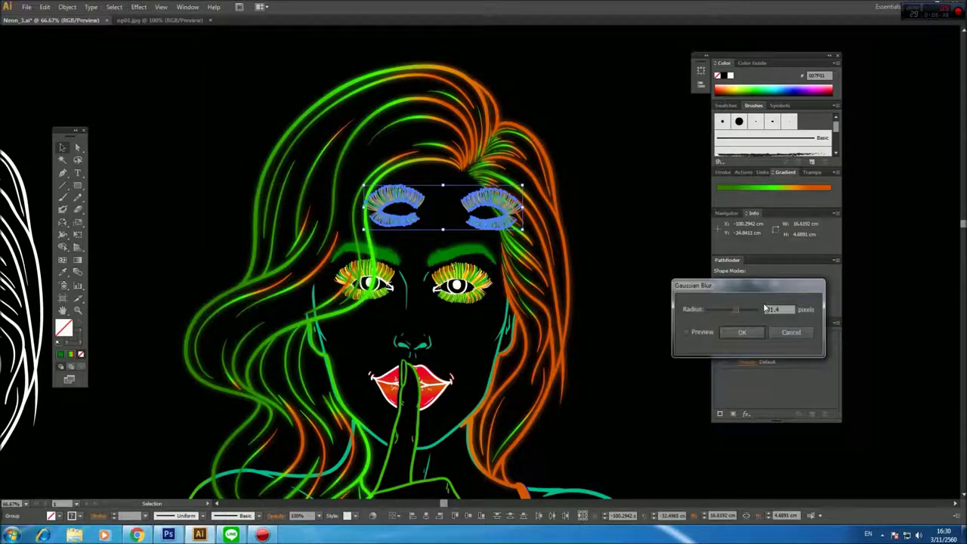
pyautogui.click(691, 333)
pyautogui.click(742, 333)
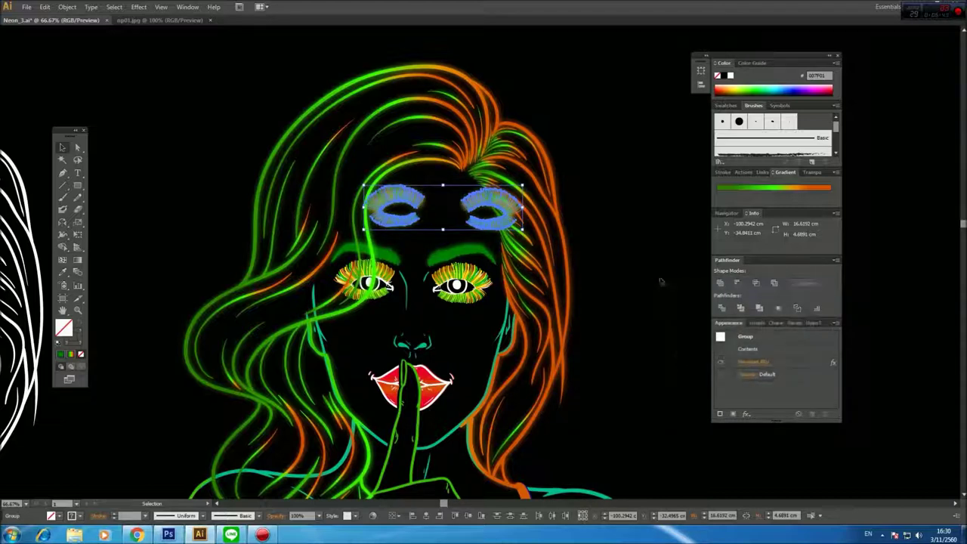
pyautogui.moveTo(505, 192); pyautogui.dragTo(465, 277)
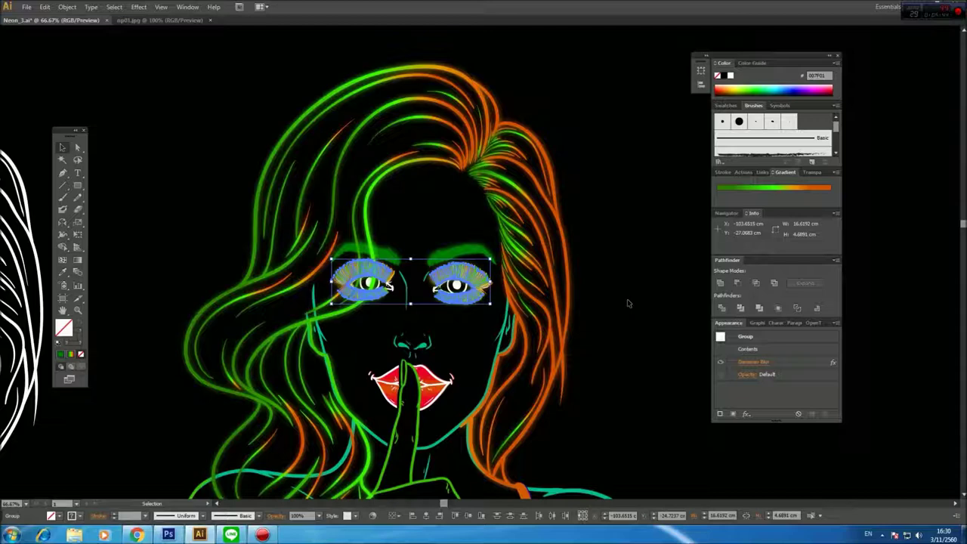
pyautogui.click(632, 302)
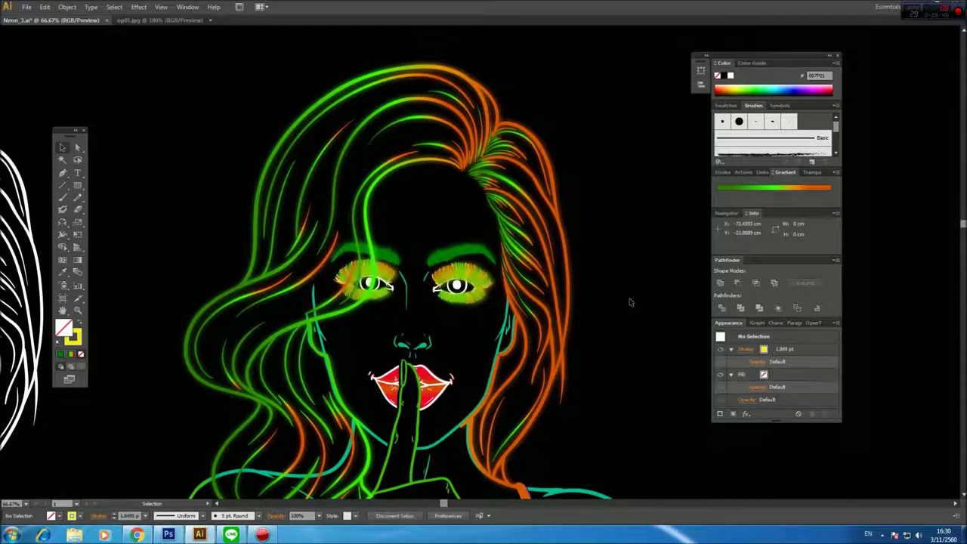
pyautogui.moveTo(578, 281); pyautogui.dragTo(603, 237)
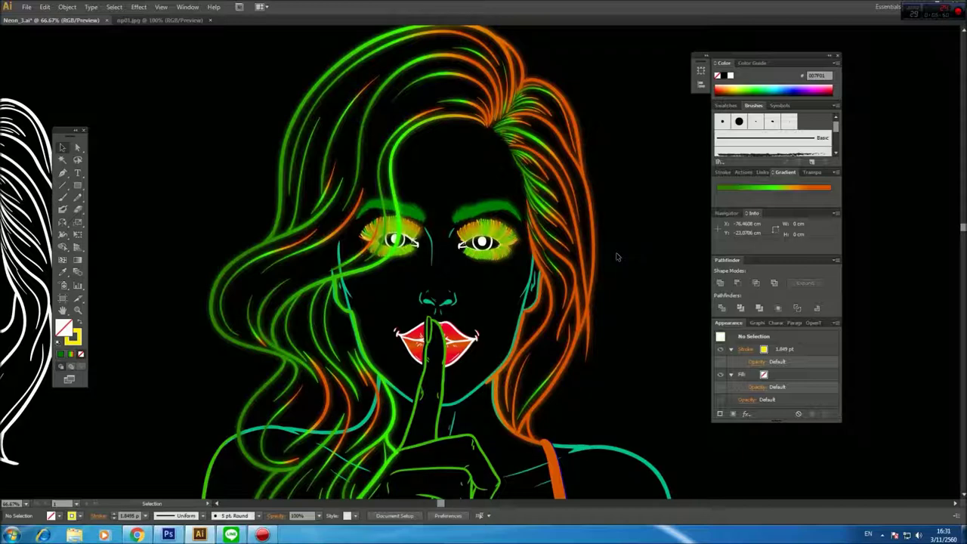
pyautogui.keyDown('ctrl'); pyautogui.keyDown('alt'); pyautogui.click(472, 290); pyautogui.keyUp('alt'); pyautogui.keyUp('ctrl')
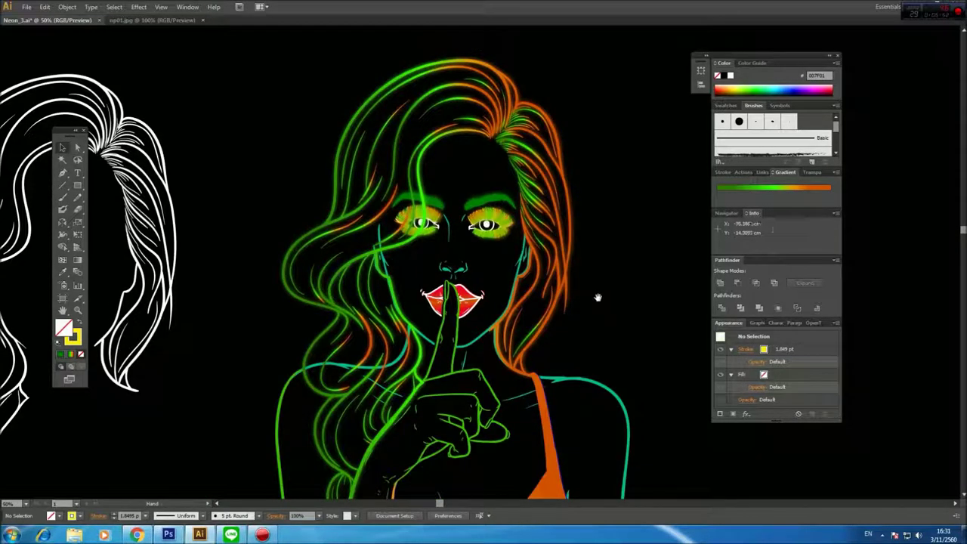
pyautogui.keyDown('ctrl'); pyautogui.click(479, 307); pyautogui.keyUp('ctrl')
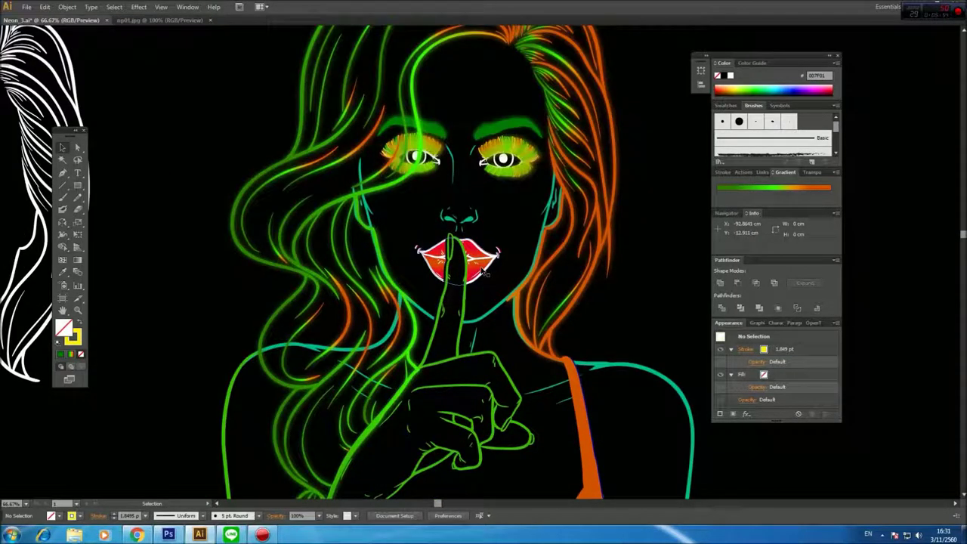
# Duplicate the red lips shape just above the original and apply a Gaussian Blur of 31.4 pixels to the copy.
pyautogui.moveTo(478, 273); pyautogui.dragTo(512, 234)
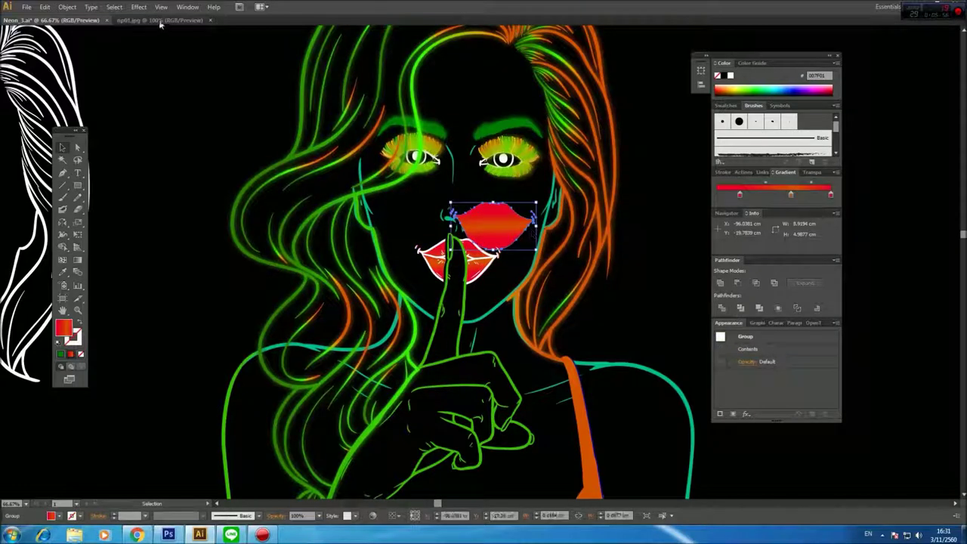
pyautogui.click(114, 7)
pyautogui.moveTo(139, 6)
pyautogui.moveTo(227, 176)
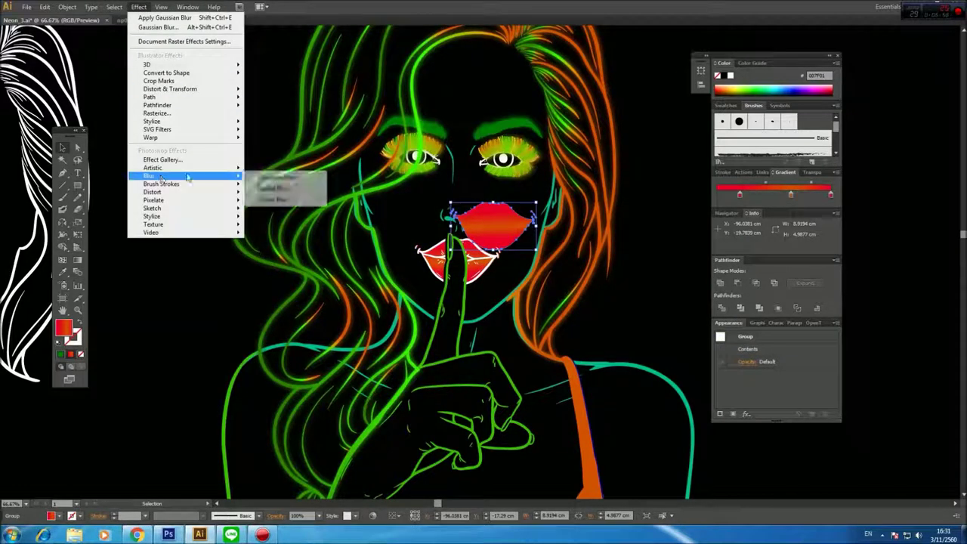
pyautogui.click(266, 178)
pyautogui.click(688, 332)
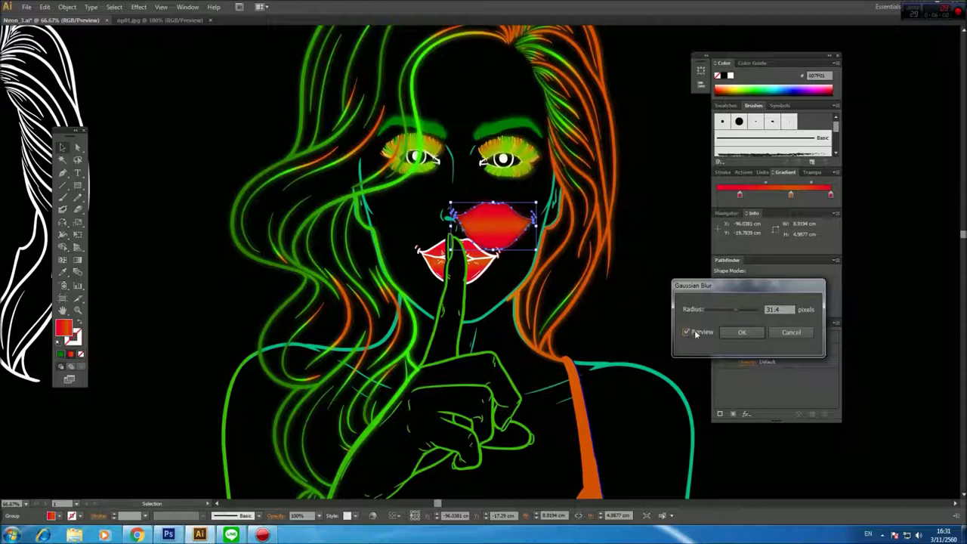
pyautogui.click(737, 333)
# Move the blurred lips copy exactly over the original lips.
pyautogui.hotkey('ctrl', '1')
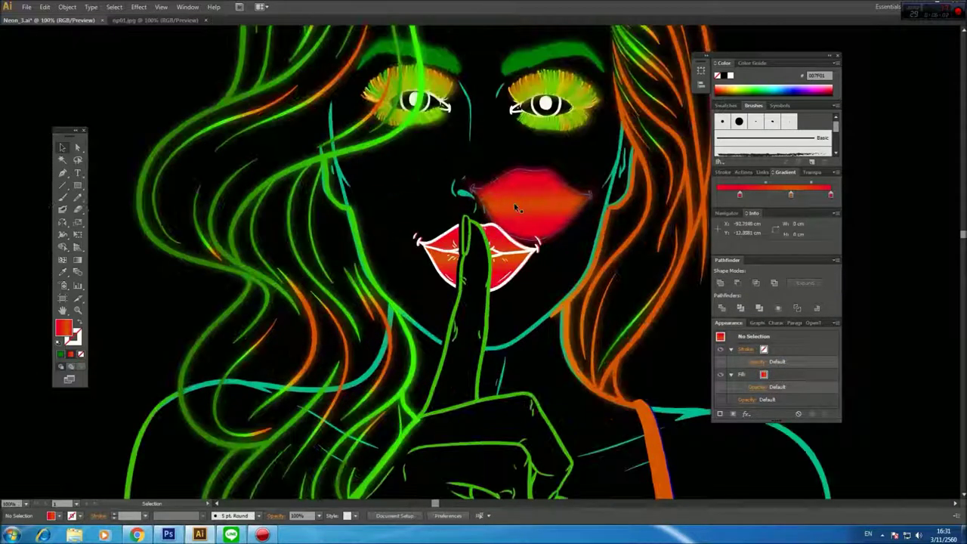
pyautogui.moveTo(511, 240); pyautogui.dragTo(503, 245)
pyautogui.click(701, 361)
# Apply a Gaussian Blur of 31.4 pixels to a duplicate of the teal body outlines and green hand, and lay it over the originals.
pyautogui.hotkey('alt', 'space')
pyautogui.scroll(-2, 482, 354)
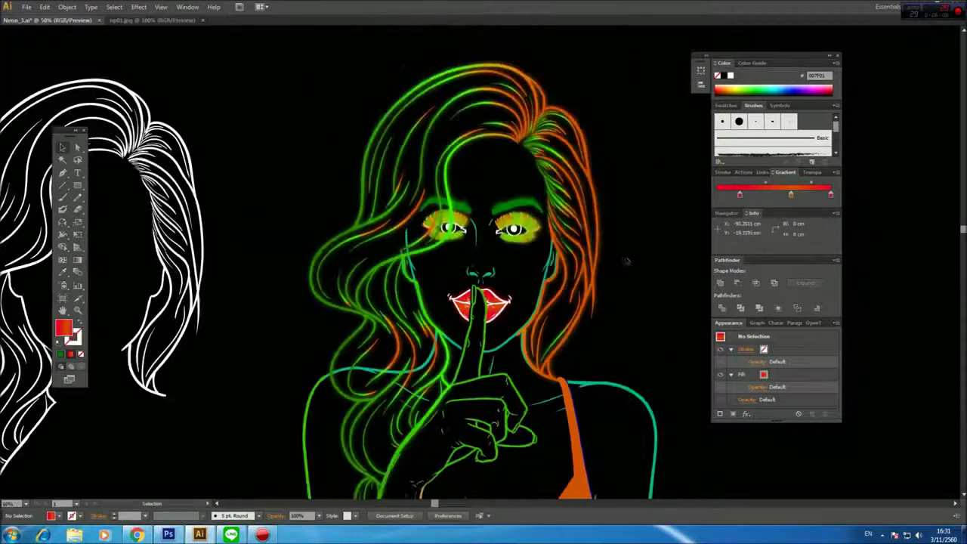
pyautogui.moveTo(682, 284); pyautogui.dragTo(594, 181)
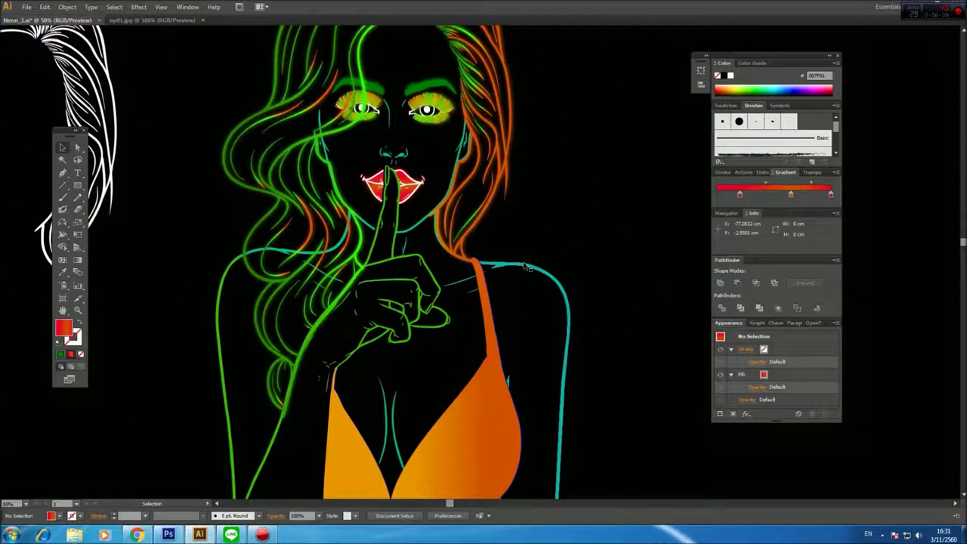
pyautogui.click(525, 266)
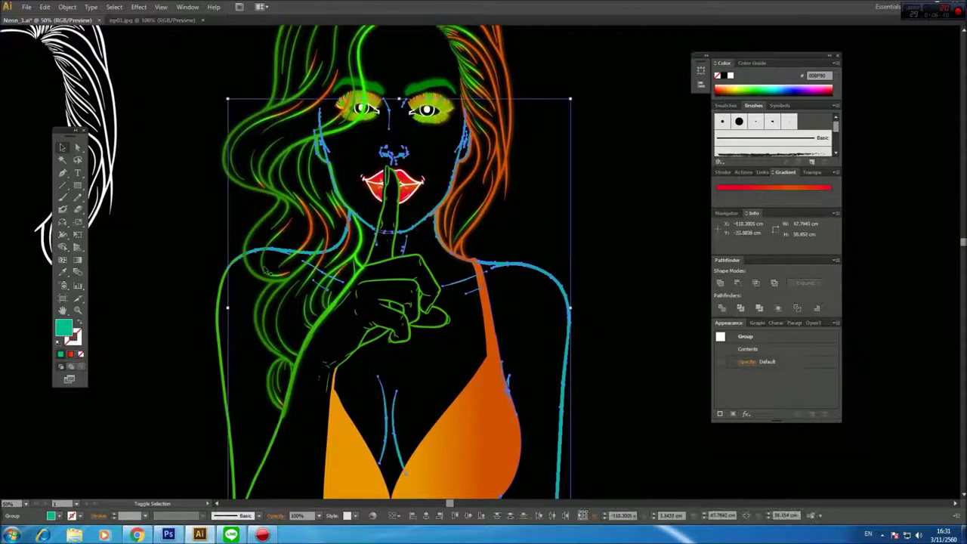
pyautogui.moveTo(228, 285); pyautogui.dragTo(401, 250)
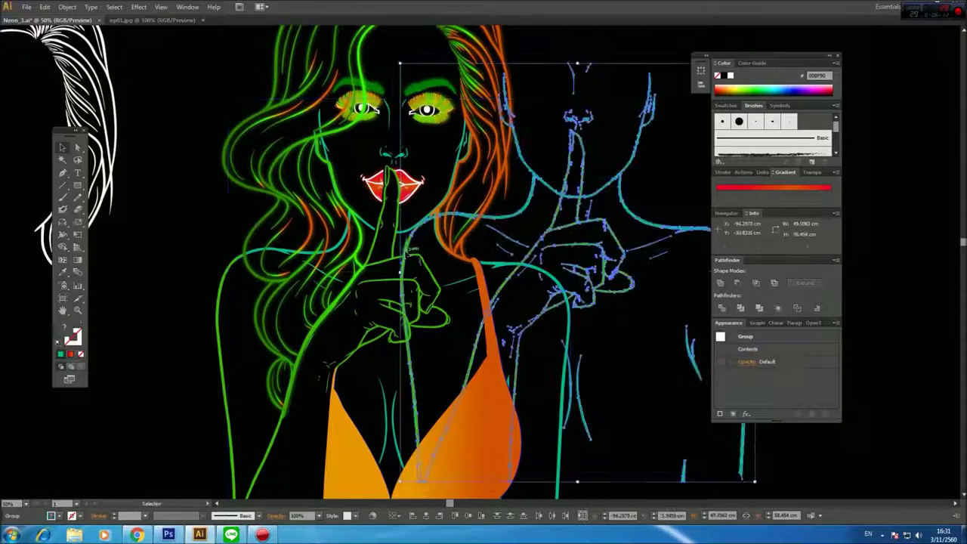
pyautogui.click(136, 8)
pyautogui.moveTo(200, 182)
pyautogui.click(275, 177)
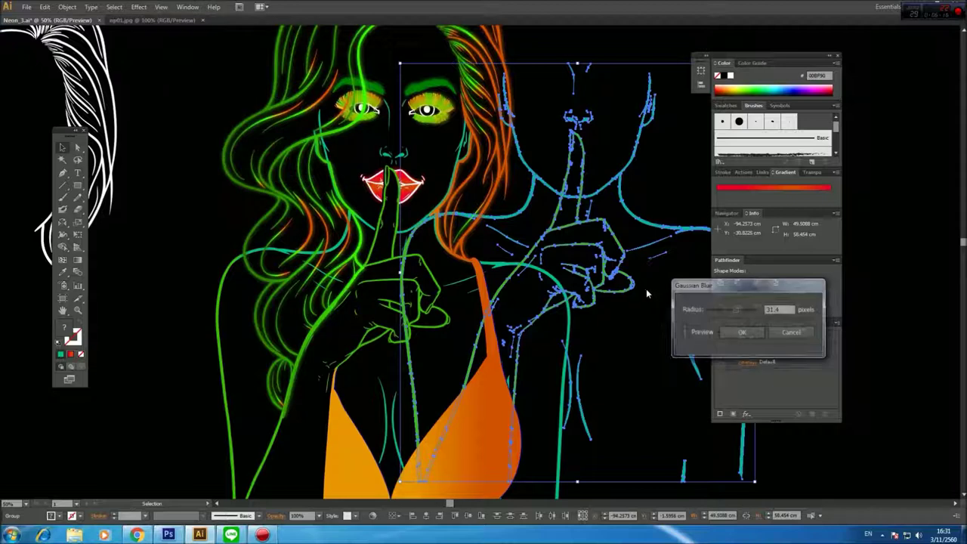
pyautogui.click(743, 332)
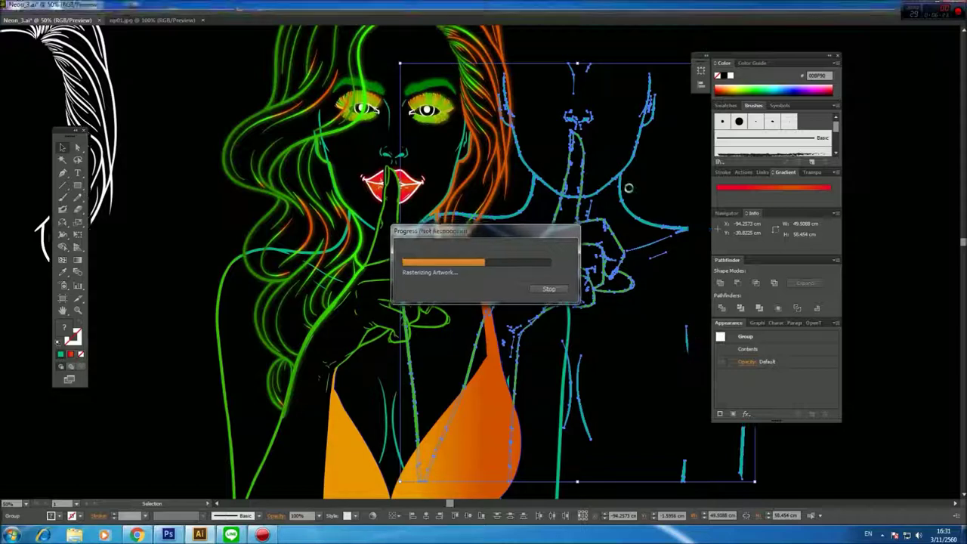
pyautogui.moveTo(625, 180); pyautogui.dragTo(258, 227)
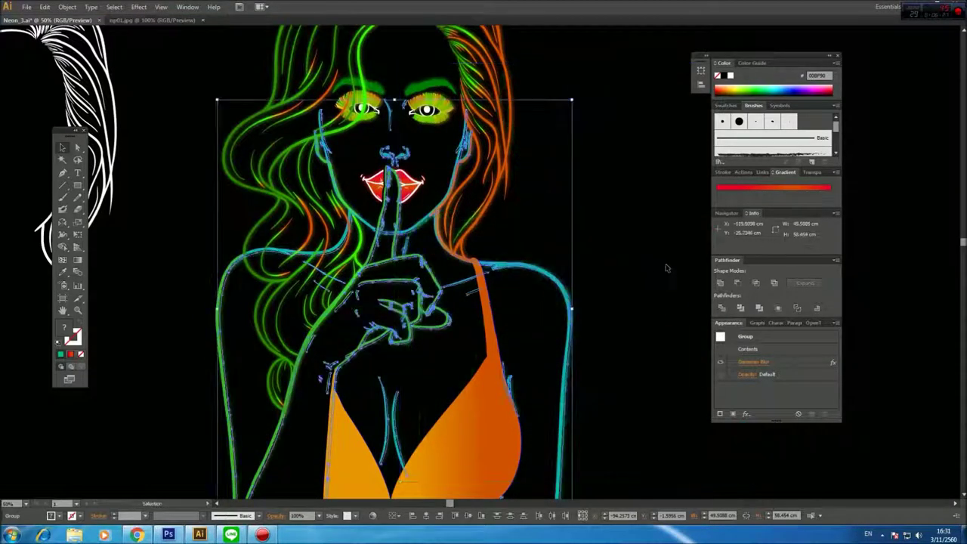
pyautogui.click(631, 254)
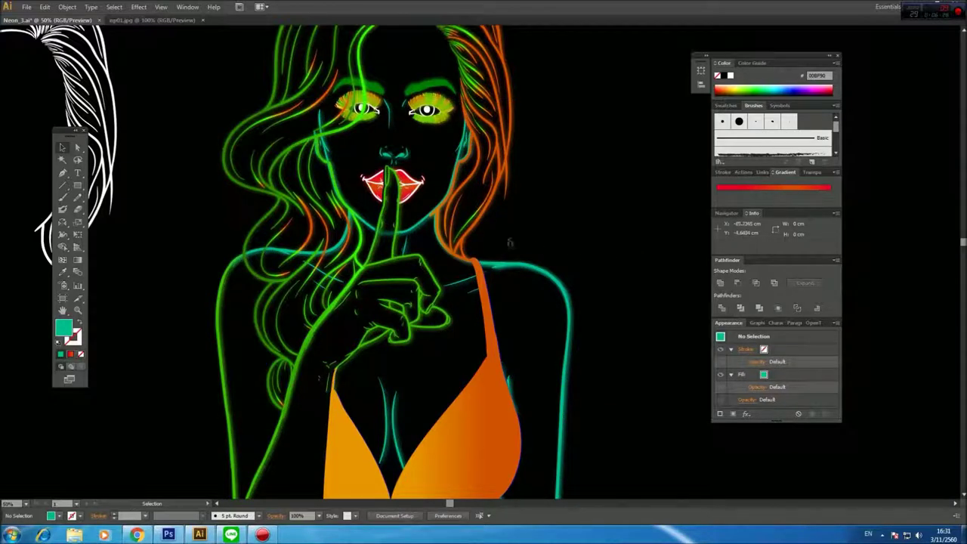
# Duplicate the orange top beside the original and apply a Gaussian Blur to the copy.
pyautogui.scroll(-1, 452, 218)
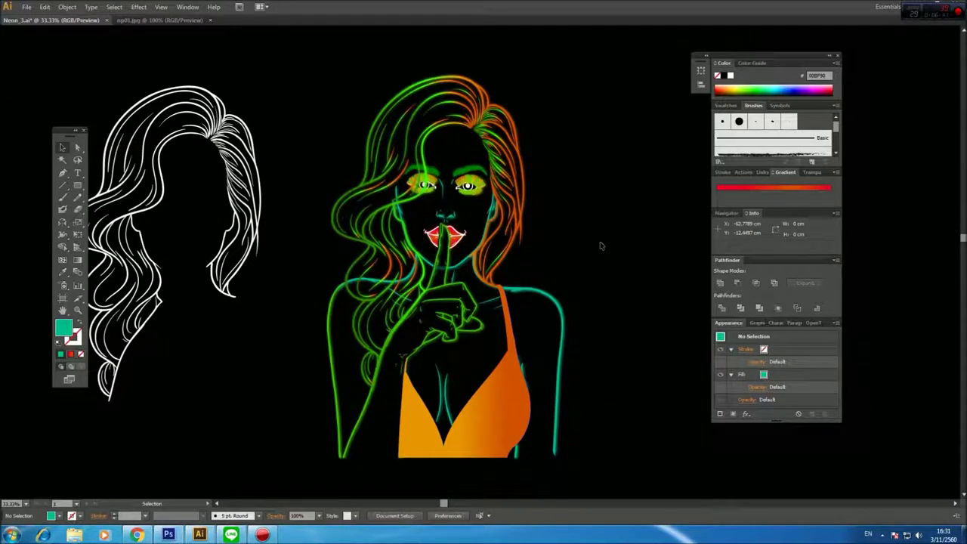
pyautogui.hotkey('ctrl', '+')
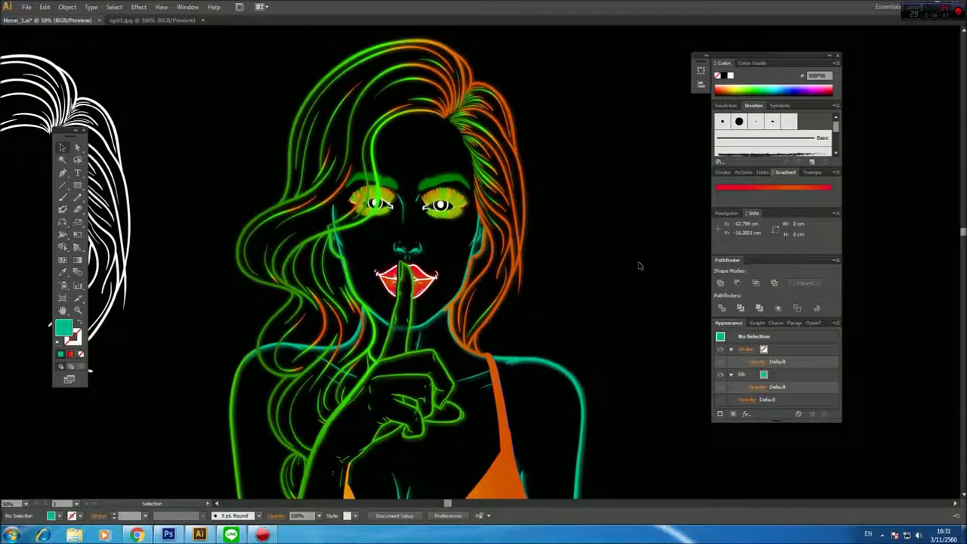
pyautogui.click(468, 258)
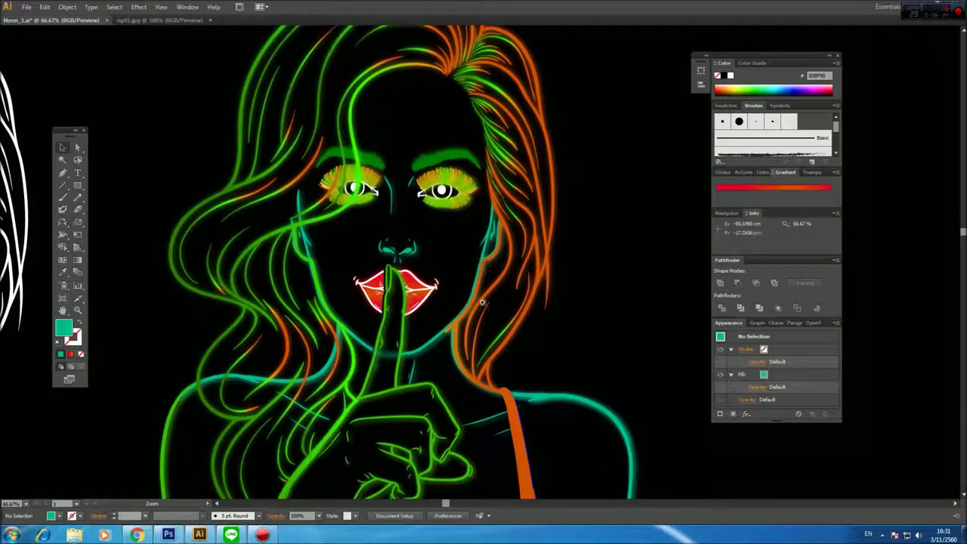
pyautogui.keyDown('ctrl'); pyautogui.keyDown('alt'); pyautogui.click(483, 302); pyautogui.keyUp('alt'); pyautogui.keyUp('ctrl')
pyautogui.keyDown('alt'); pyautogui.moveTo(520, 408); pyautogui.dragTo(606, 387); pyautogui.keyUp('alt')
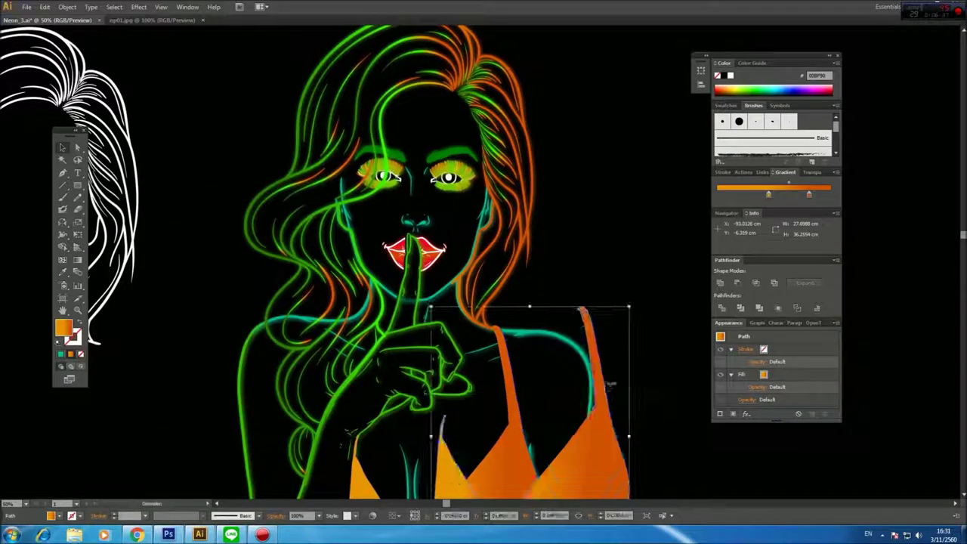
pyautogui.click(139, 7)
pyautogui.moveTo(182, 180)
pyautogui.click(278, 177)
pyautogui.click(745, 335)
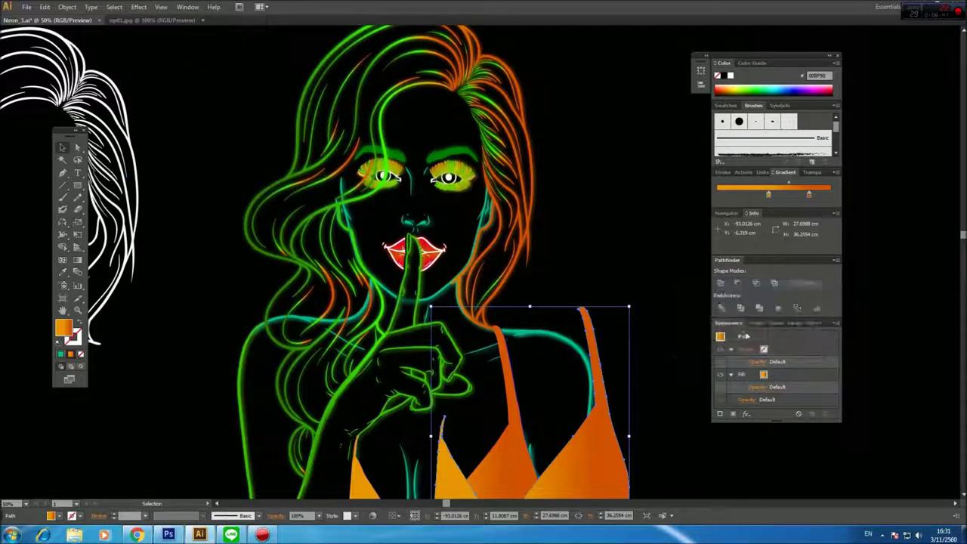
# Move the blurred copy of the orange top exactly over the original top.
pyautogui.moveTo(666, 330); pyautogui.dragTo(675, 248)
pyautogui.click(684, 246)
pyautogui.moveTo(613, 344); pyautogui.dragTo(527, 368)
pyautogui.click(658, 334)
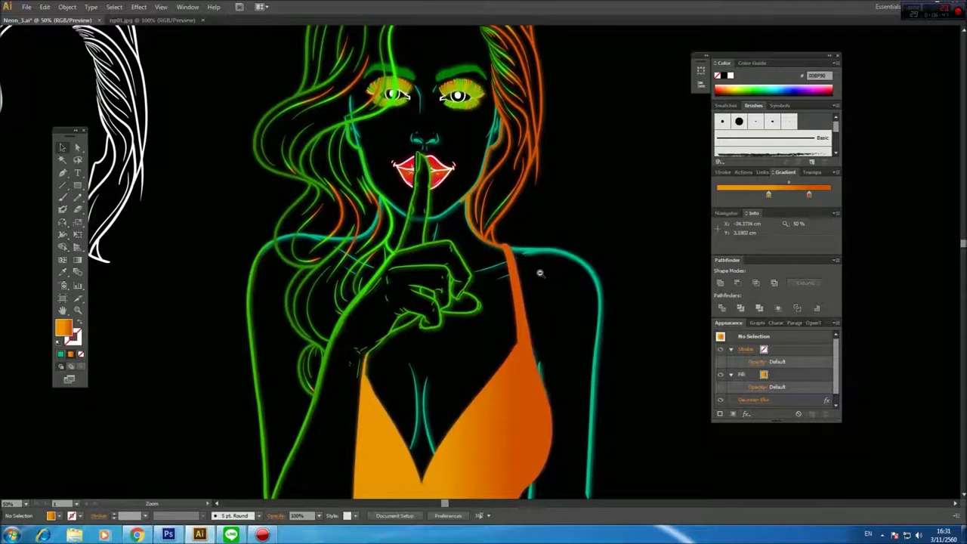
# Delete the leftover white hair line-art group beside the coloured portrait.
pyautogui.hotkey('ctrl', '-')
pyautogui.moveTo(566, 239); pyautogui.dragTo(558, 297)
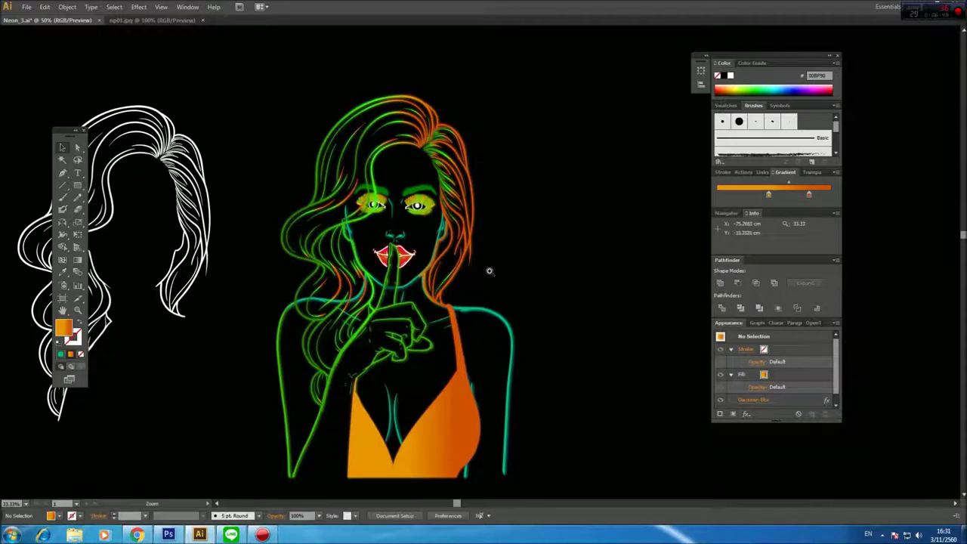
pyautogui.scroll(3, 493, 272)
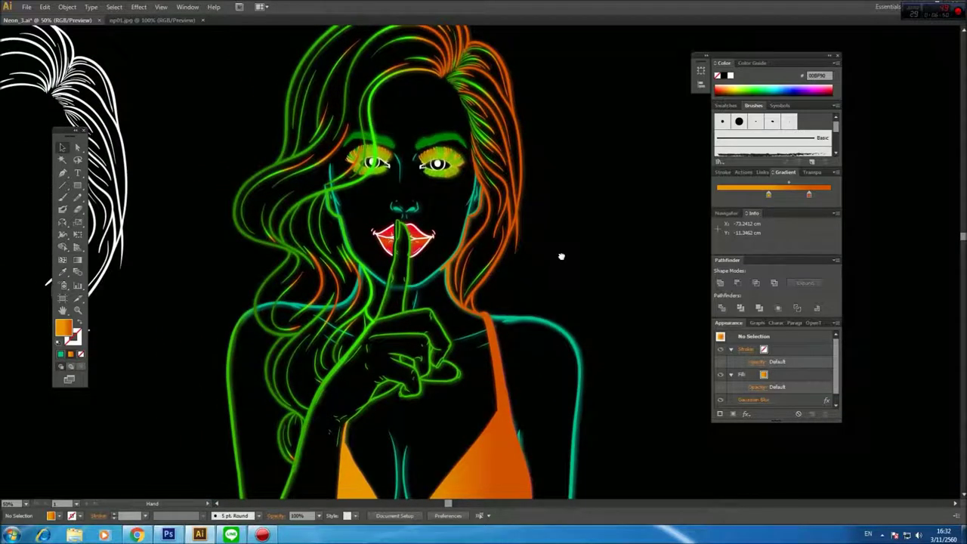
pyautogui.press('v')
pyautogui.click(130, 191)
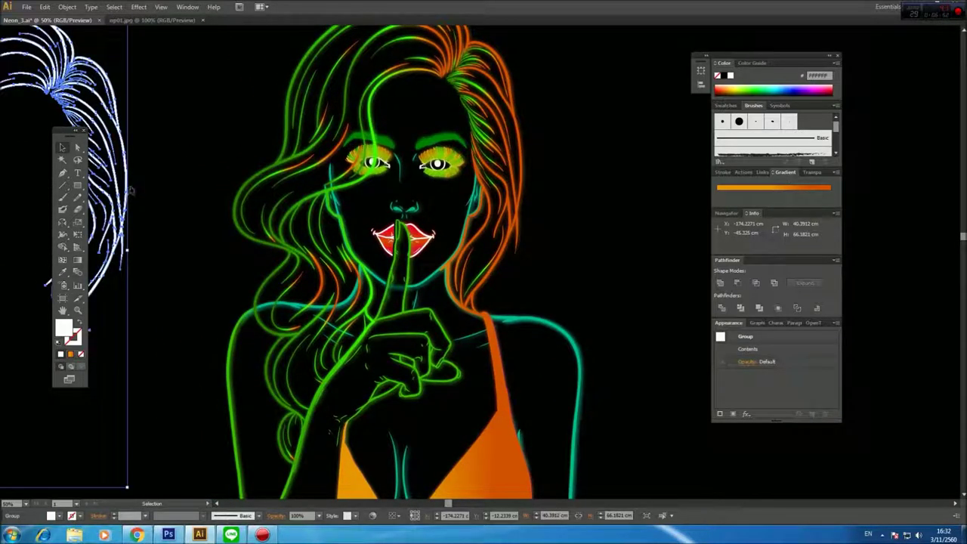
pyautogui.press('Delete')
# Draw a circle about 23.57 cm in diameter with the Ellipse tool, beside the face and overlapping the orange hair.
pyautogui.press('h')
pyautogui.moveTo(597, 209); pyautogui.dragTo(585, 247)
pyautogui.press('v')
pyautogui.moveTo(77, 185); pyautogui.dragTo(102, 210)
pyautogui.moveTo(524, 258)
pyautogui.mouseDown()
pyautogui.moveTo(610, 326)
pyautogui.moveTo(609, 343)
pyautogui.mouseUp()
# Fill the circle with the orange gradient and recolour its lighter stop to white, FFFFFF.
pyautogui.press('g')
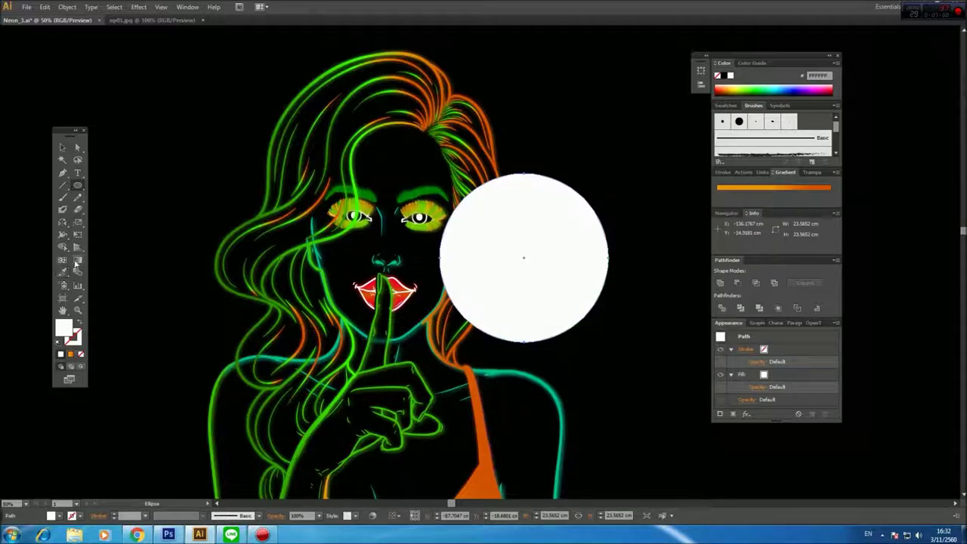
pyautogui.click(806, 190)
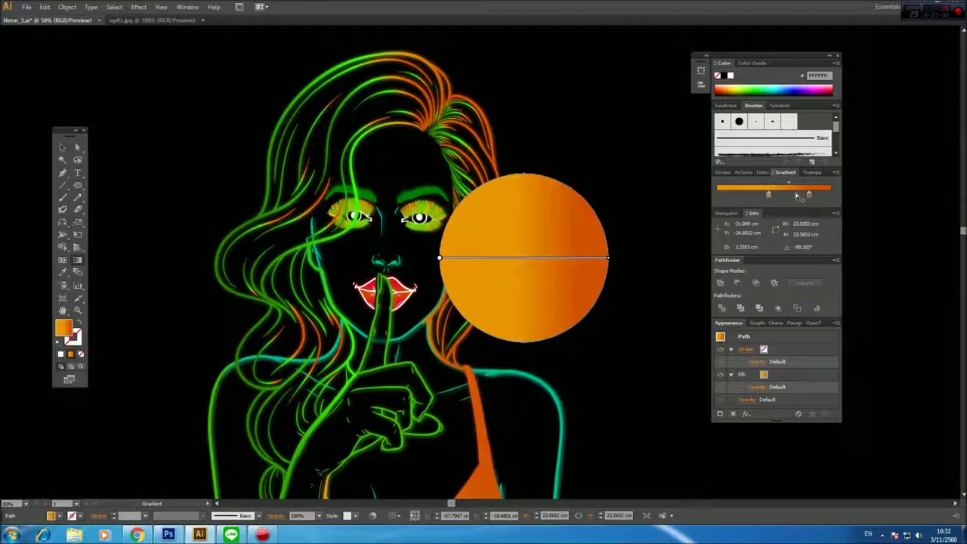
pyautogui.click(836, 172)
pyautogui.click(862, 177)
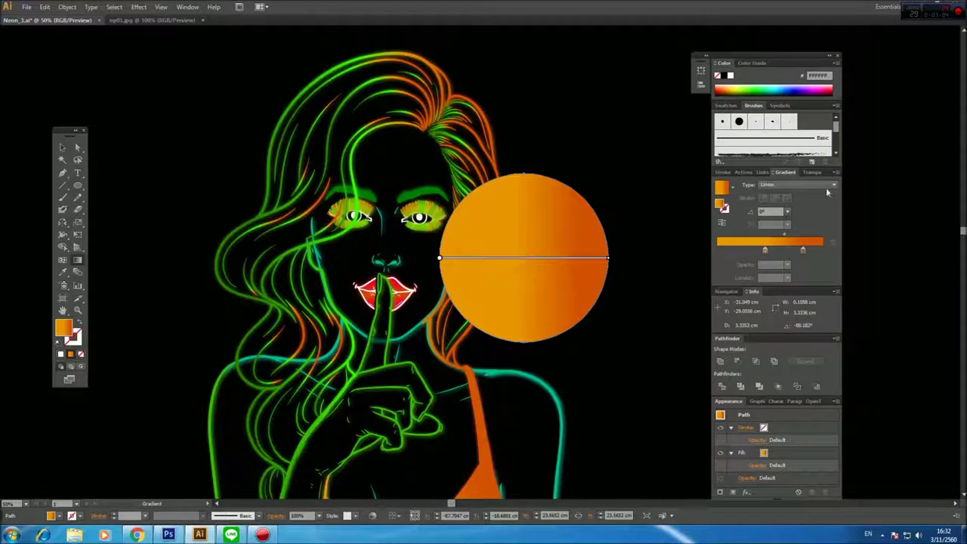
pyautogui.doubleClick(765, 251)
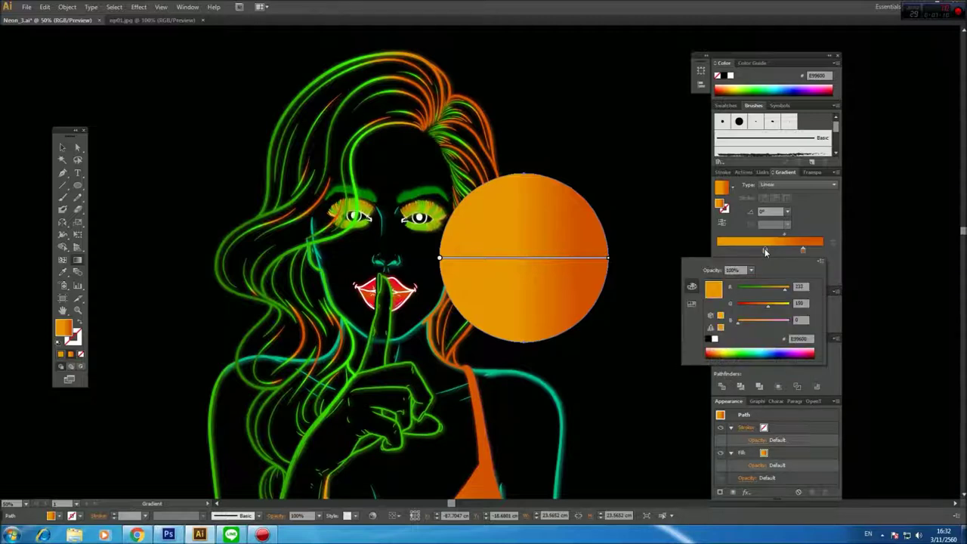
pyautogui.click(715, 339)
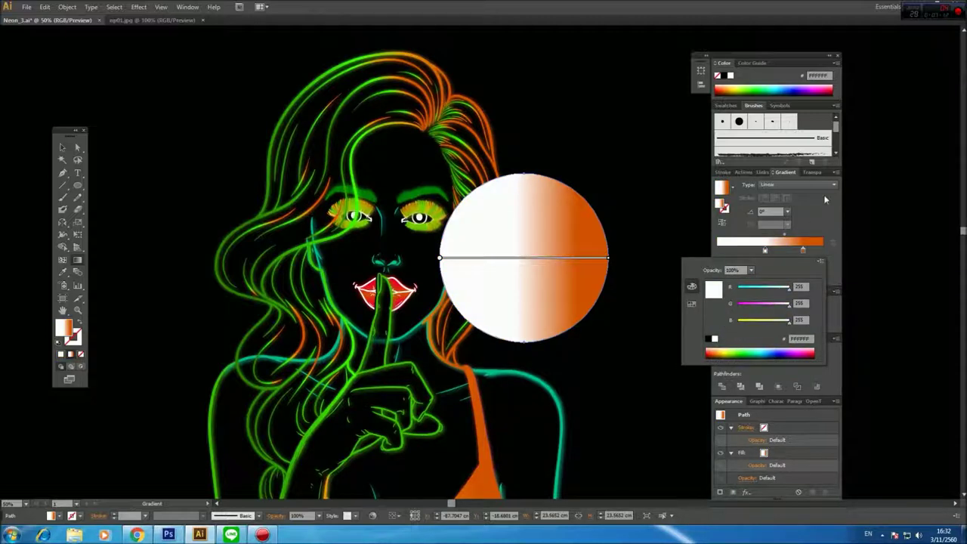
# Make the circle's gradient radial, with orange at the centre, white at the edge and the midpoint at 77.8%.
pyautogui.click(835, 184)
pyautogui.click(835, 186)
pyautogui.click(825, 205)
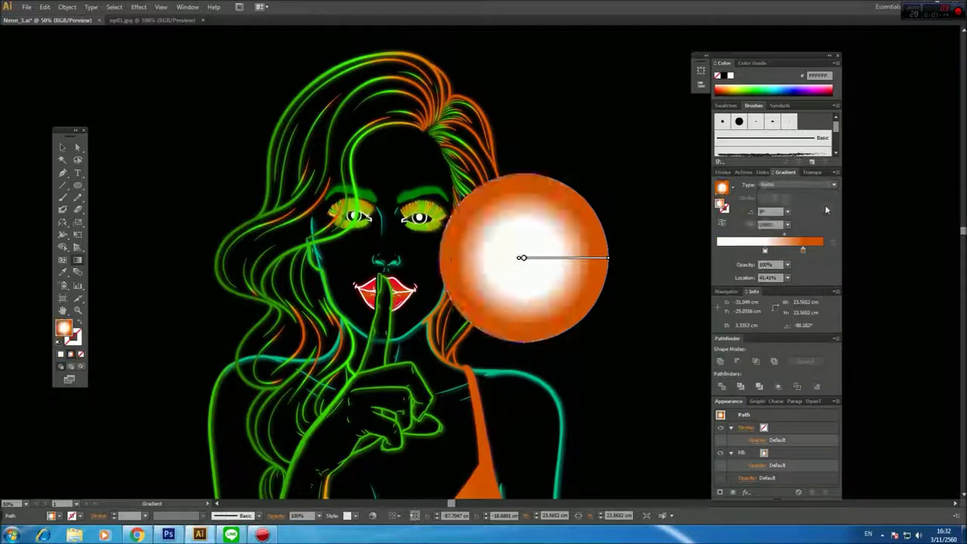
pyautogui.moveTo(802, 251)
pyautogui.mouseDown()
pyautogui.moveTo(717, 249)
pyautogui.moveTo(803, 251)
pyautogui.mouseUp()
pyautogui.moveTo(743, 240); pyautogui.dragTo(787, 240)
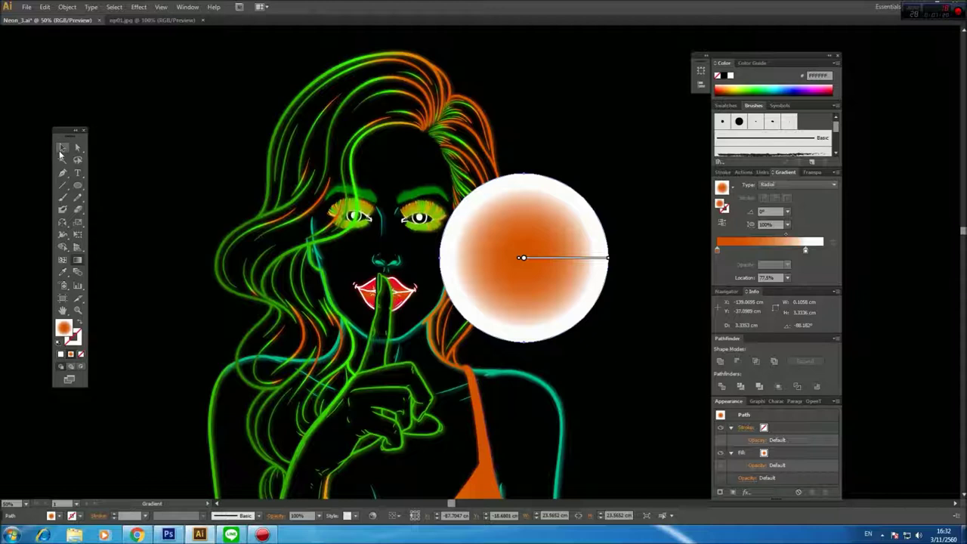
# Set the circle's blending mode to Color Dodge and move it over the right-hand eye and adjoining hair.
pyautogui.click(62, 147)
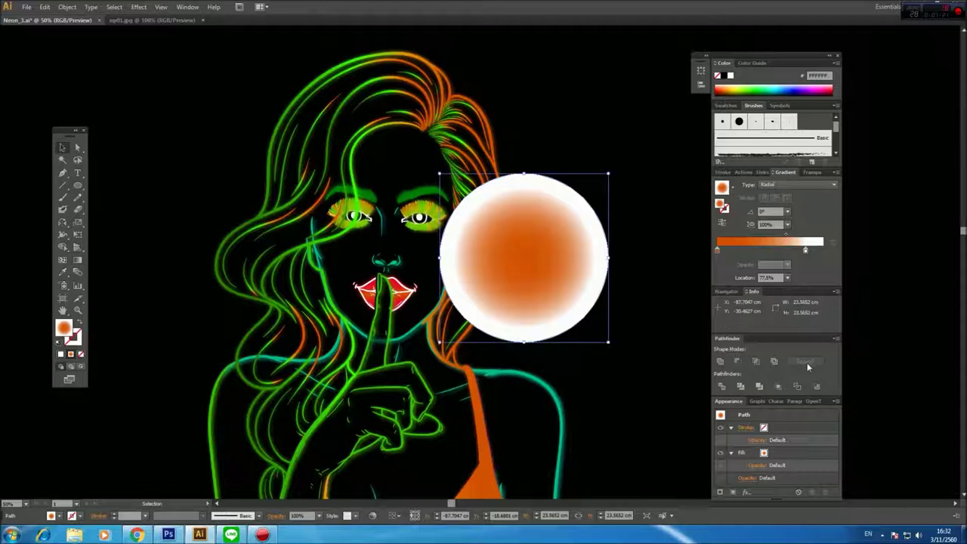
pyautogui.click(814, 173)
pyautogui.click(752, 185)
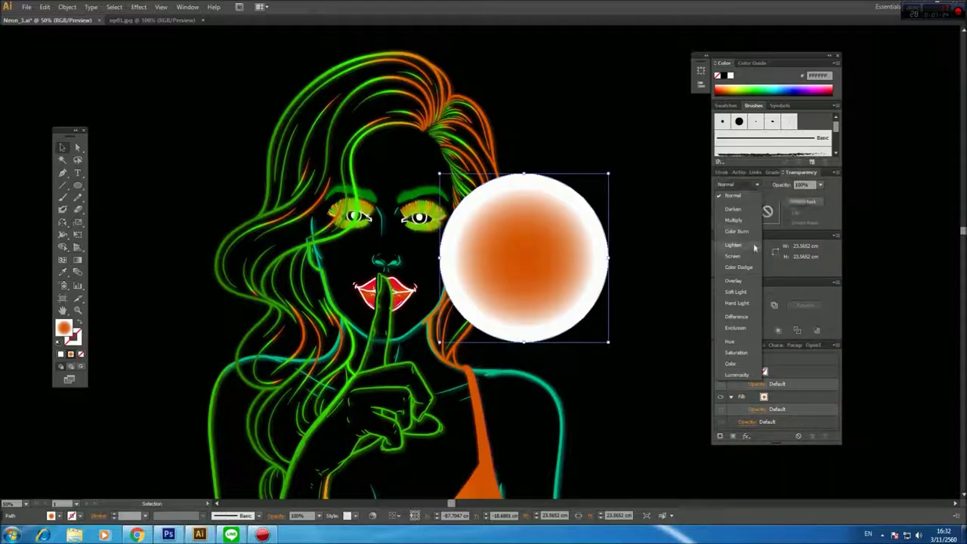
pyautogui.click(748, 267)
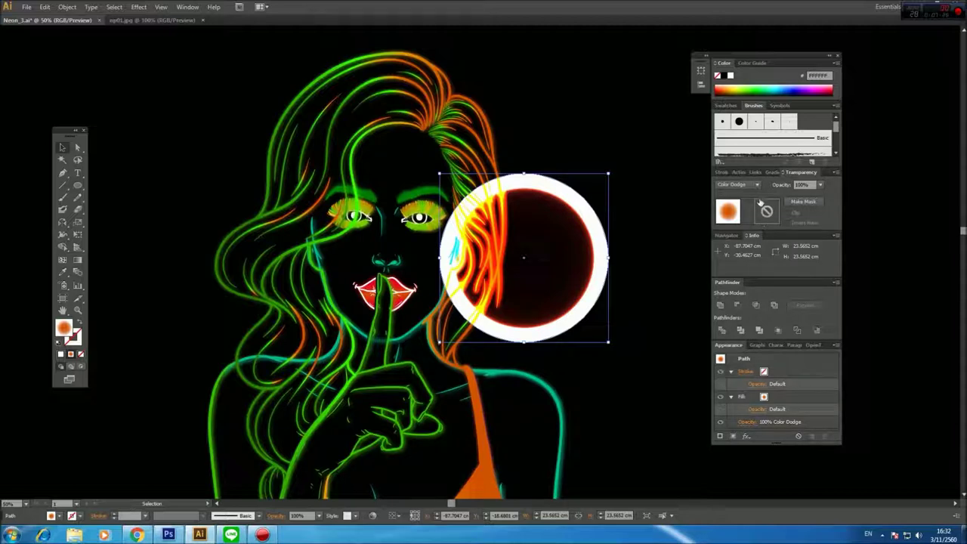
pyautogui.moveTo(597, 232); pyautogui.dragTo(507, 204)
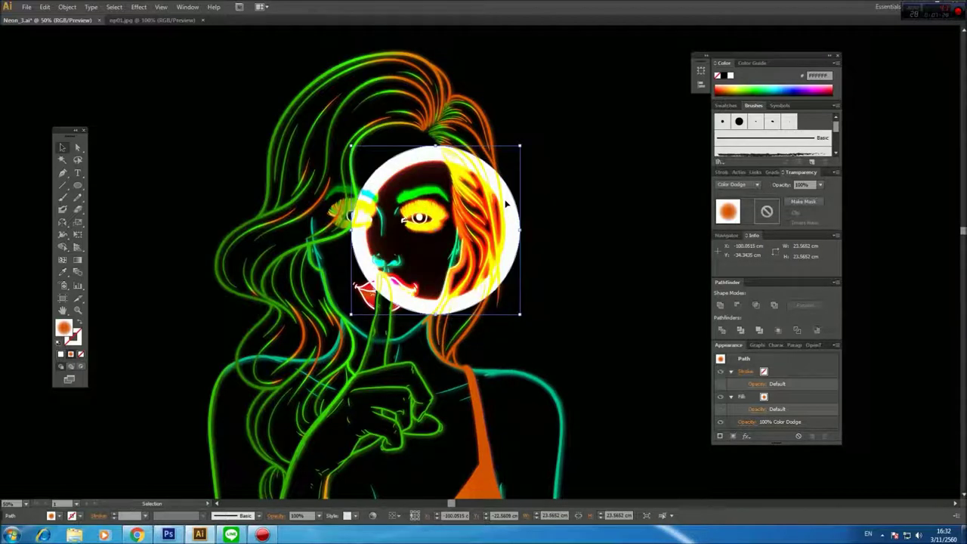
# Change the circle's blending mode to Color Burn and deselect it.
pyautogui.click(752, 184)
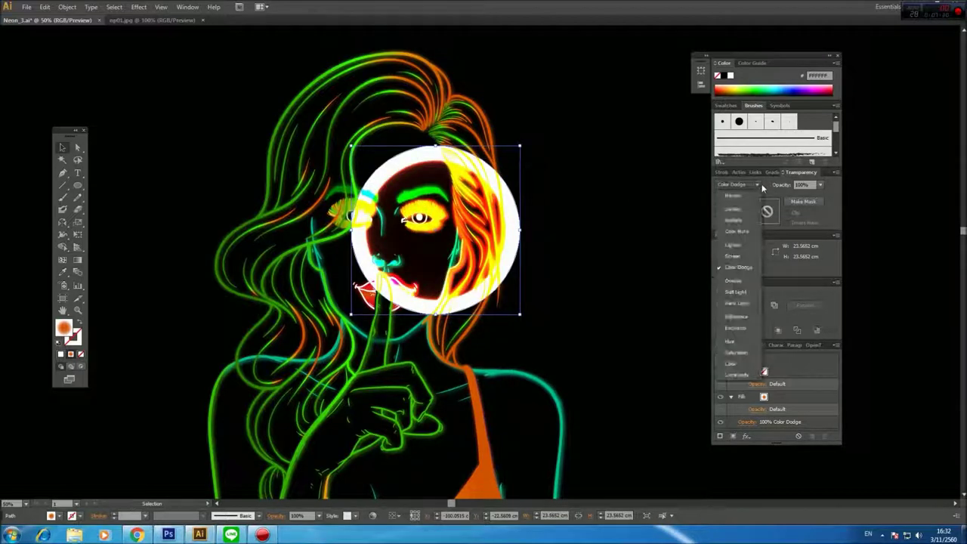
pyautogui.click(750, 237)
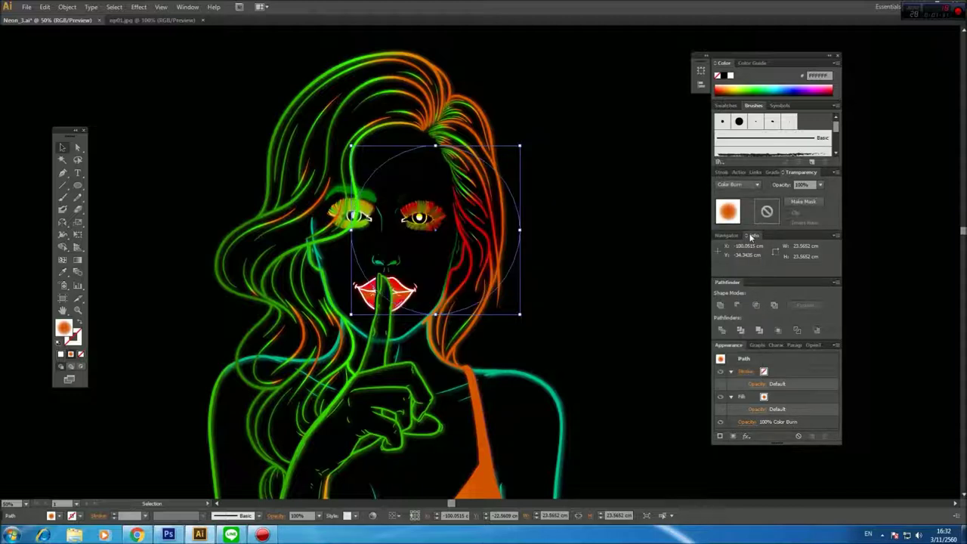
pyautogui.click(646, 216)
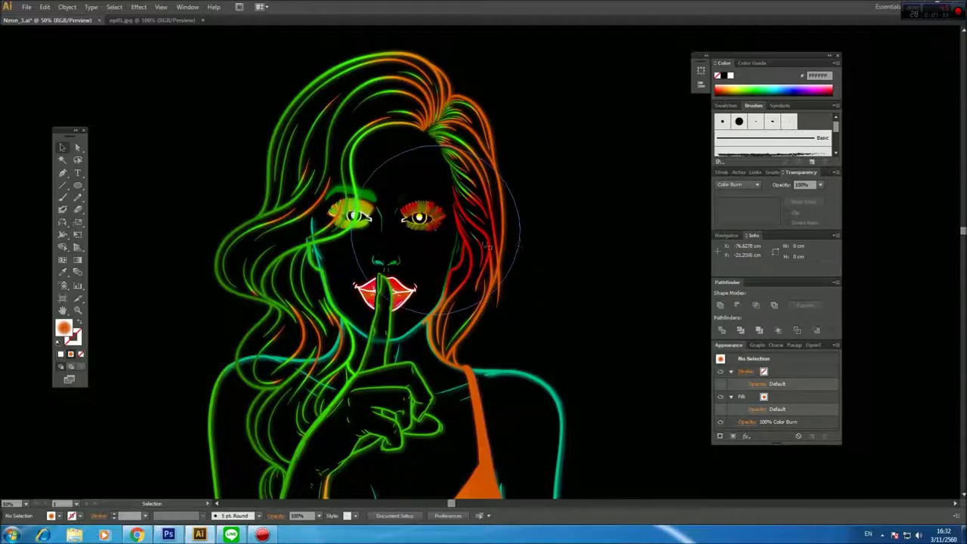
# Try the Color Burn circle over the crown and the wavy hair, ending over the right-hand cheek and hair.
pyautogui.moveTo(451, 247); pyautogui.dragTo(465, 152)
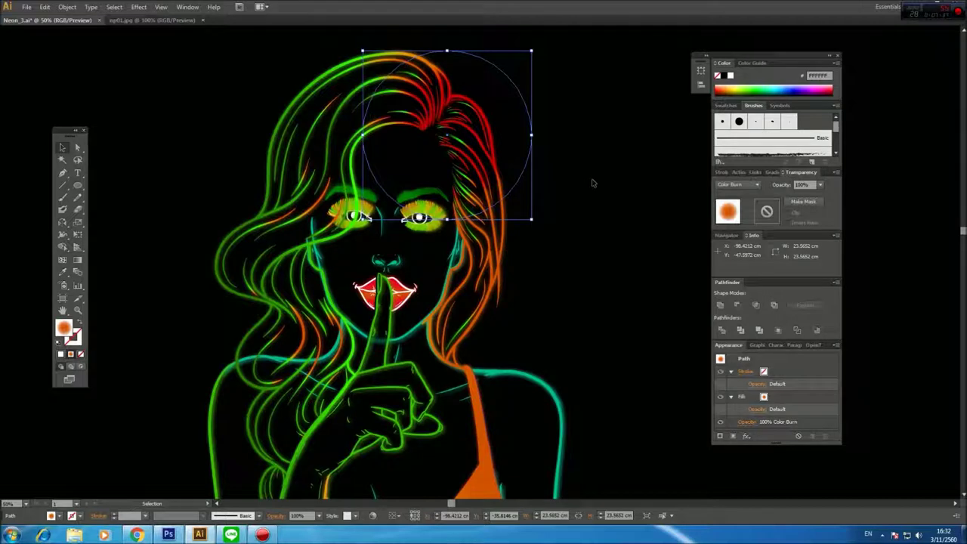
pyautogui.moveTo(504, 194); pyautogui.dragTo(325, 331)
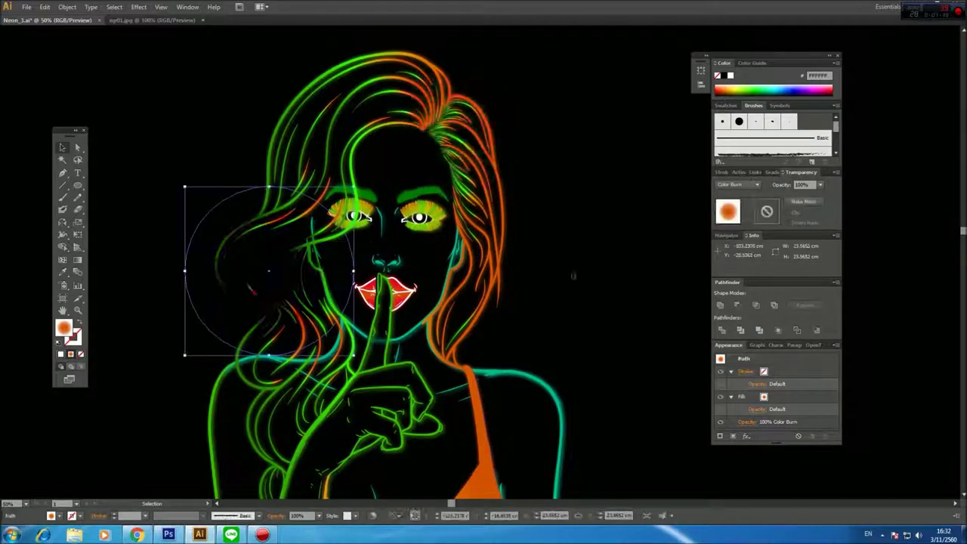
pyautogui.moveTo(277, 253); pyautogui.dragTo(487, 263)
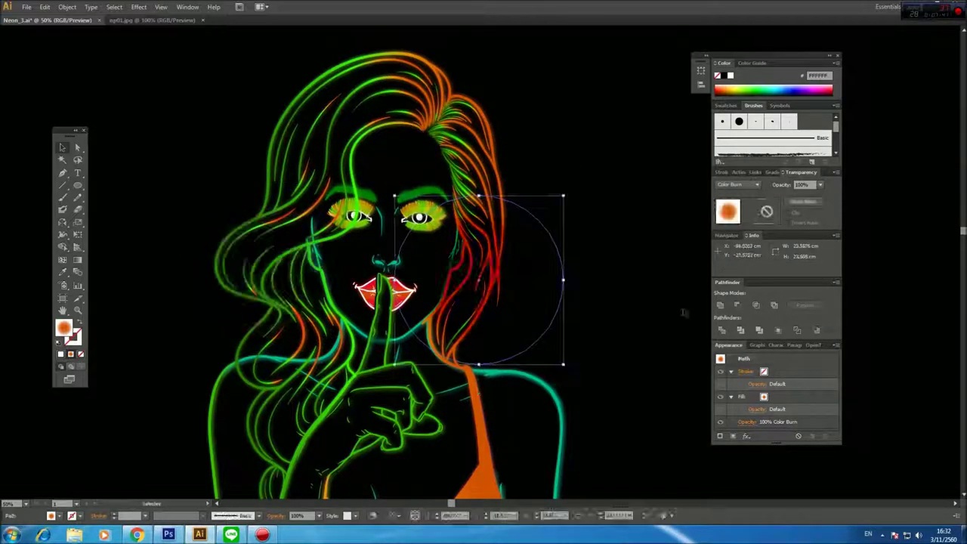
# Try the Lighten blending mode on the circle and change it to Soft Light.
pyautogui.click(758, 185)
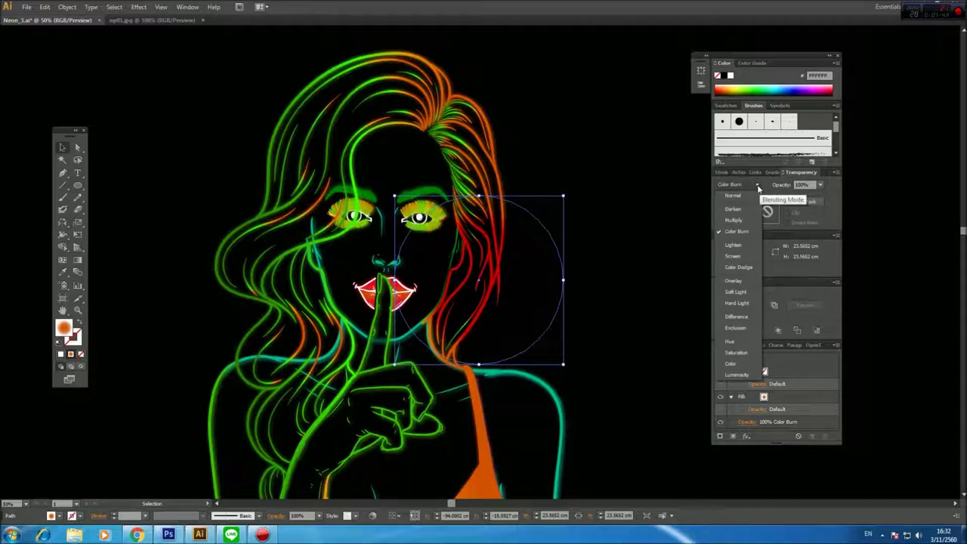
pyautogui.click(734, 245)
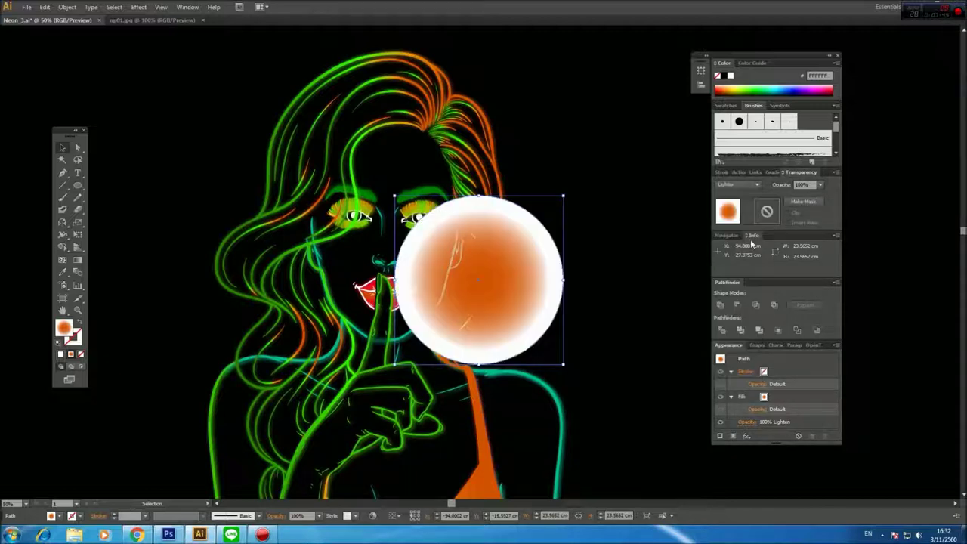
pyautogui.click(758, 185)
pyautogui.click(748, 291)
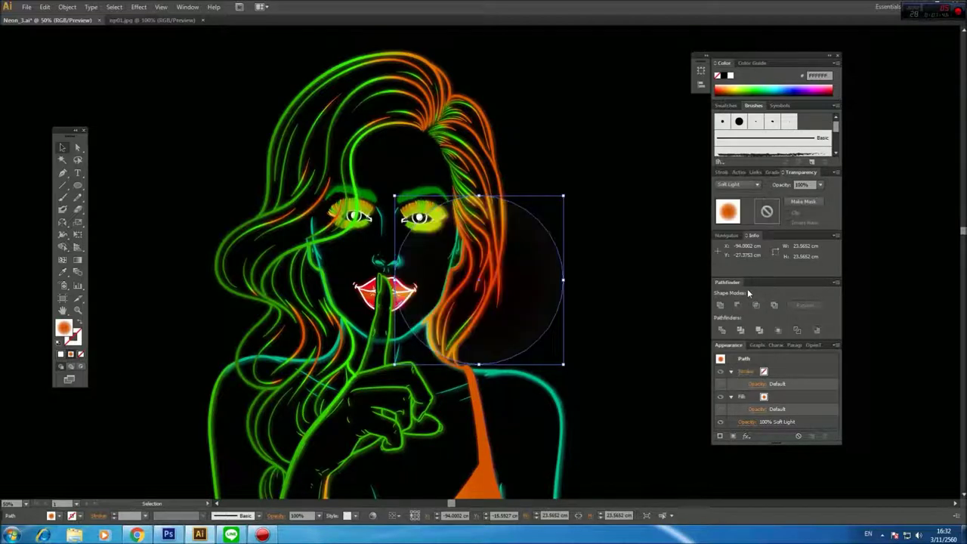
pyautogui.click(663, 274)
pyautogui.click(565, 281)
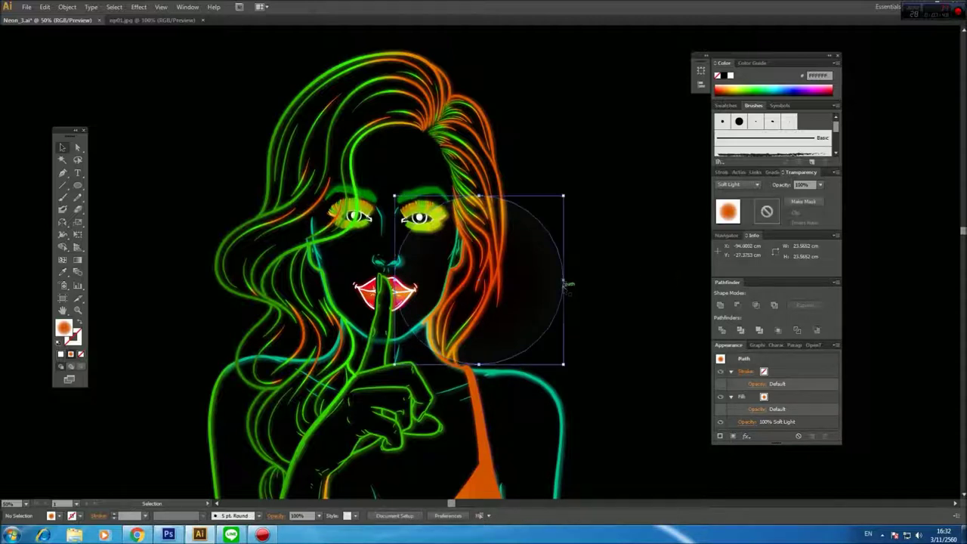
# Recolour the white outer stop of the circle's radial gradient to black, 000000.
pyautogui.click(773, 172)
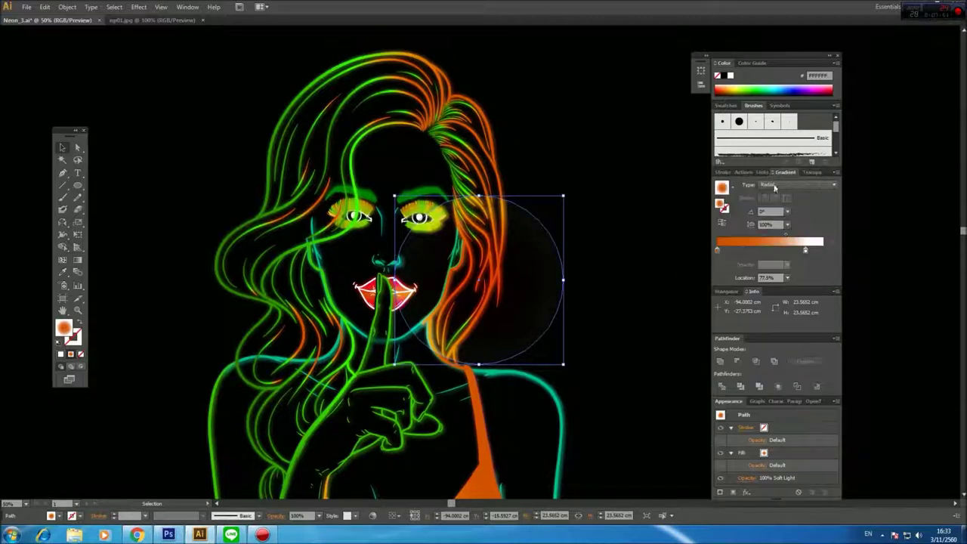
pyautogui.doubleClick(806, 251)
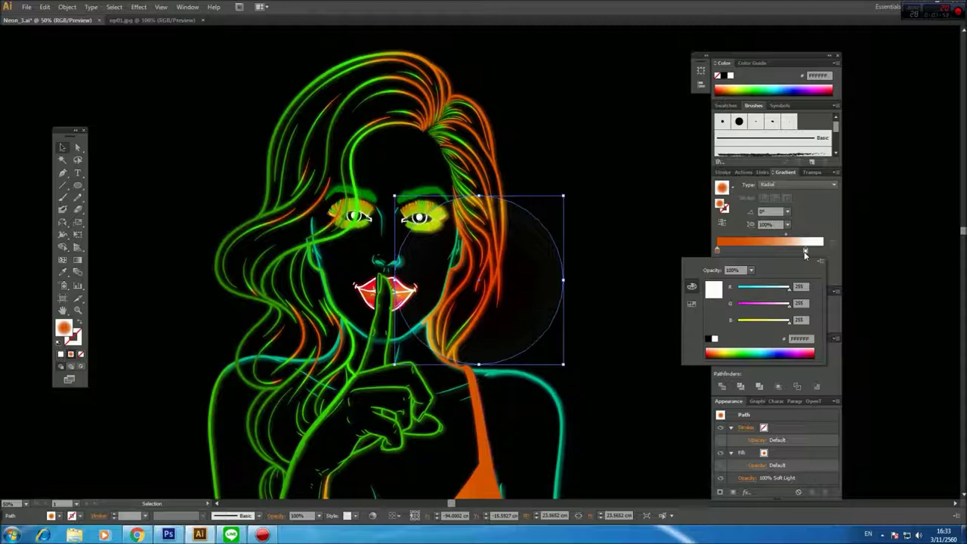
pyautogui.click(708, 340)
pyautogui.click(637, 280)
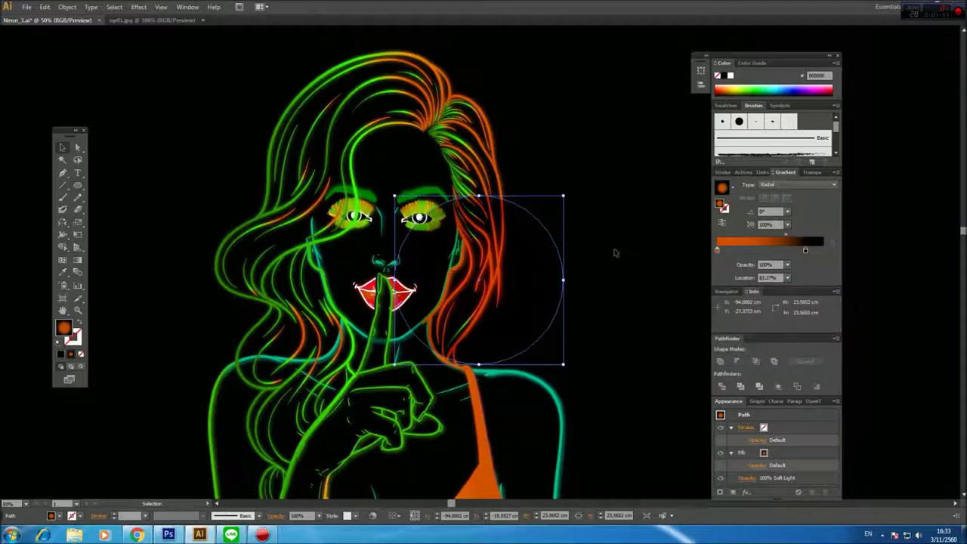
pyautogui.click(617, 251)
pyautogui.click(551, 273)
# Set the black gradient stop's location to 0% and move the circle higher over the right-hand hair.
pyautogui.click(787, 278)
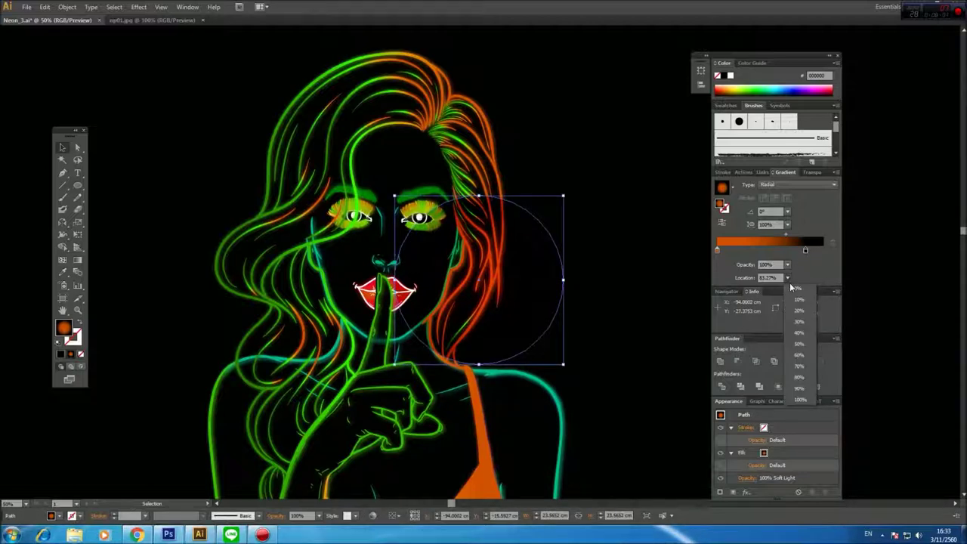
pyautogui.click(788, 287)
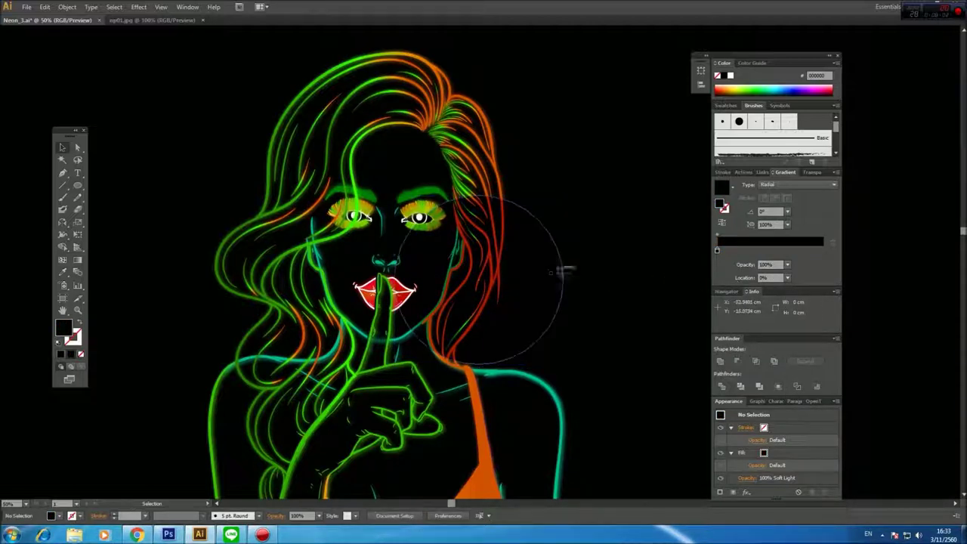
pyautogui.moveTo(533, 267); pyautogui.dragTo(542, 224)
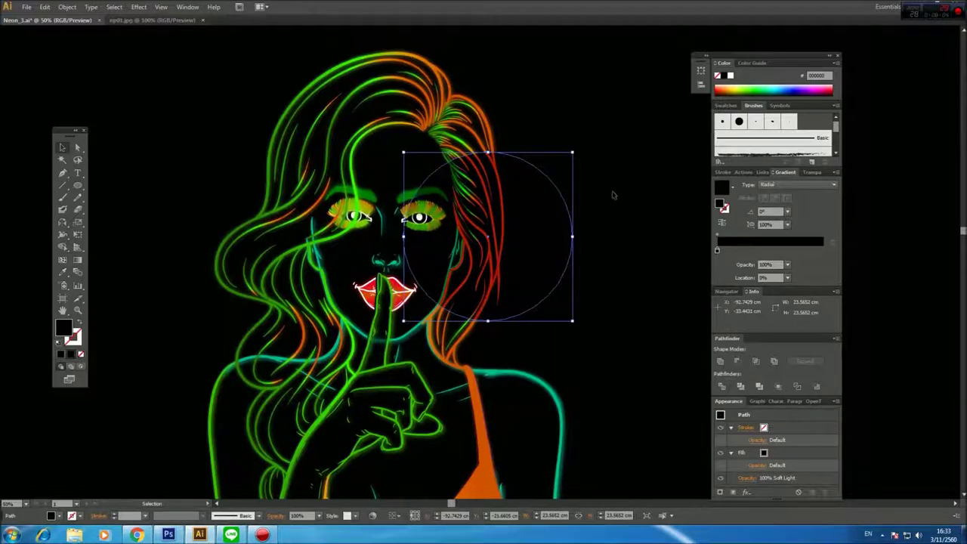
# Apply a Gaussian Blur with a 31.4-pixel radius to the circle and shift it upward along the right-hand hair.
pyautogui.click(139, 8)
pyautogui.moveTo(173, 177)
pyautogui.click(274, 177)
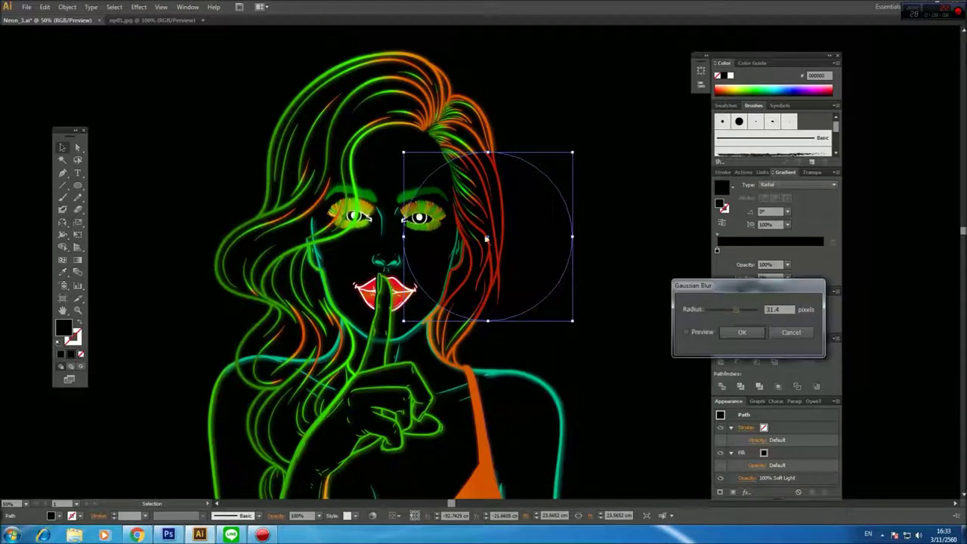
pyautogui.click(687, 332)
pyautogui.click(743, 334)
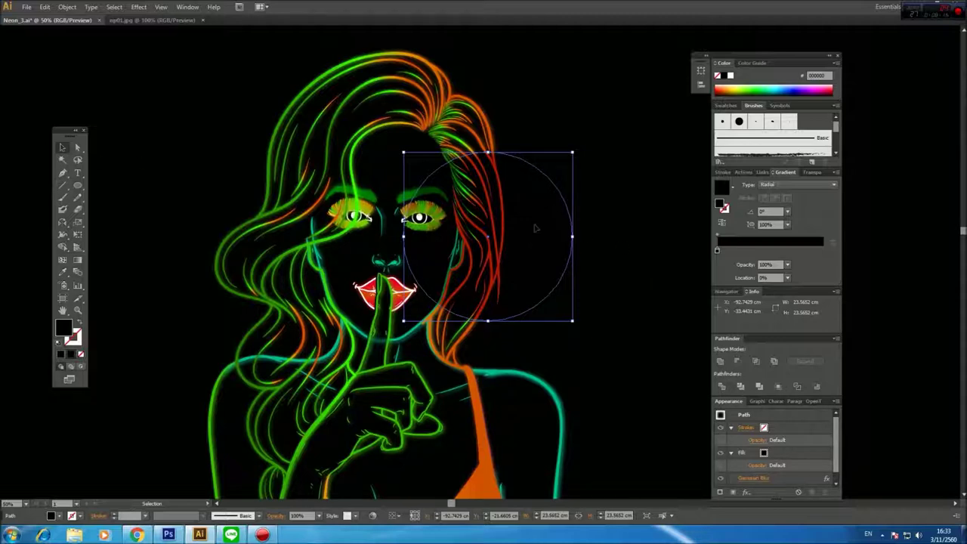
pyautogui.click(641, 249)
pyautogui.moveTo(552, 260); pyautogui.dragTo(554, 220)
pyautogui.click(620, 220)
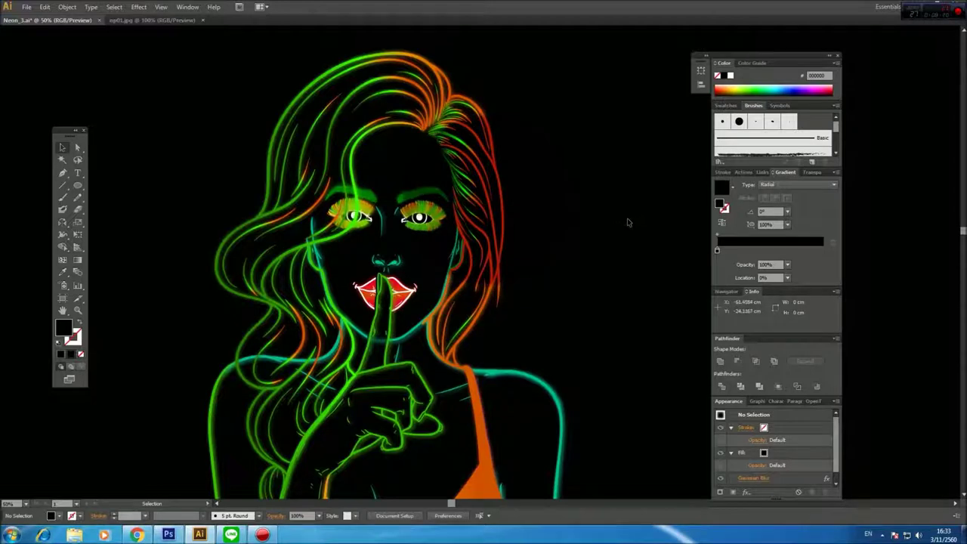
# Duplicate the blurred circle onto the lower wavy hair and onto the right-hand side of the orange bodice.
pyautogui.scroll(-1, 571, 249)
pyautogui.keyDown('alt'); pyautogui.moveTo(564, 243); pyautogui.dragTo(455, 344); pyautogui.keyUp('alt')
pyautogui.click(644, 312)
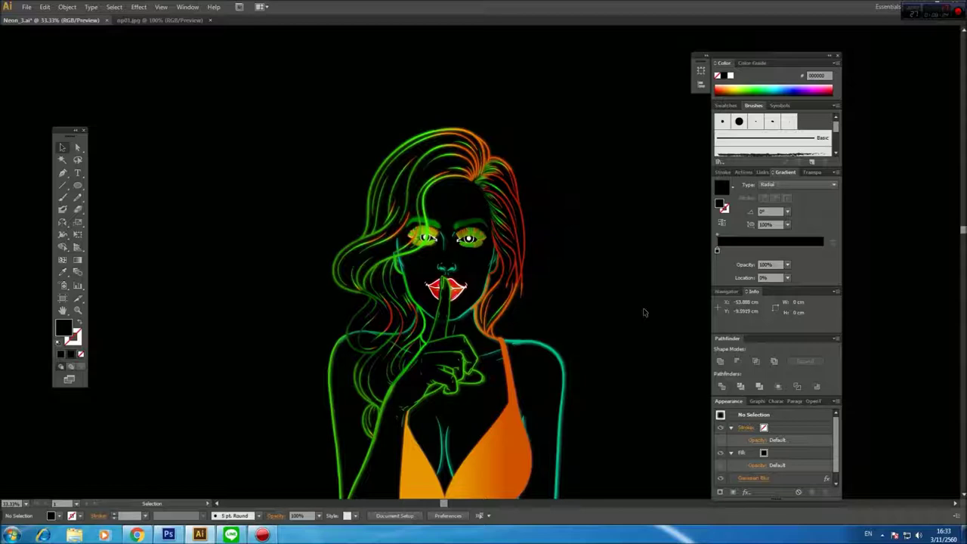
pyautogui.keyDown('alt'); pyautogui.moveTo(400, 340); pyautogui.dragTo(525, 429); pyautogui.keyUp('alt')
pyautogui.click(639, 402)
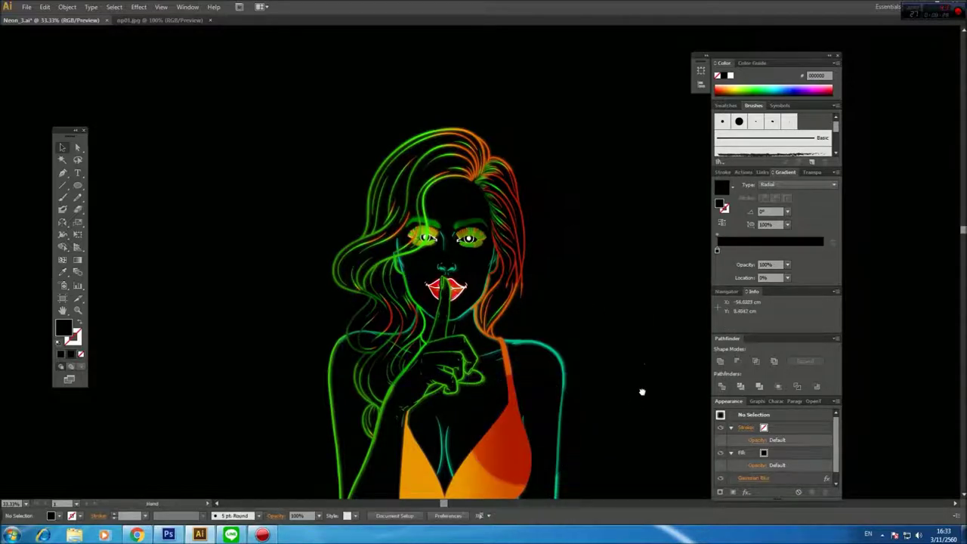
pyautogui.moveTo(642, 391); pyautogui.dragTo(652, 337)
# Delete the blurred Soft Light circles from the bodice and the hair.
pyautogui.click(586, 366)
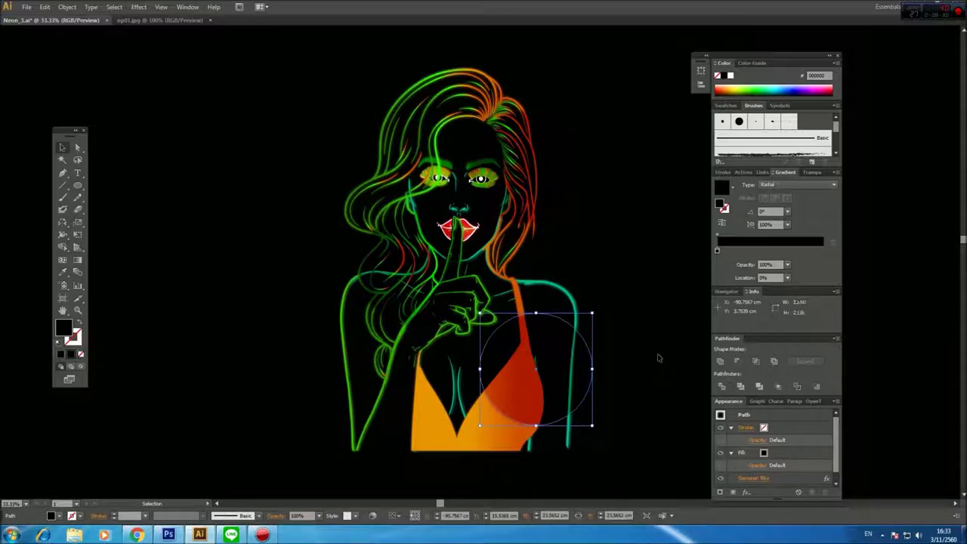
pyautogui.press('Delete')
pyautogui.hotkey('ctrl', 'space')
pyautogui.keyDown('ctrl'); pyautogui.click(523, 255); pyautogui.keyUp('ctrl')
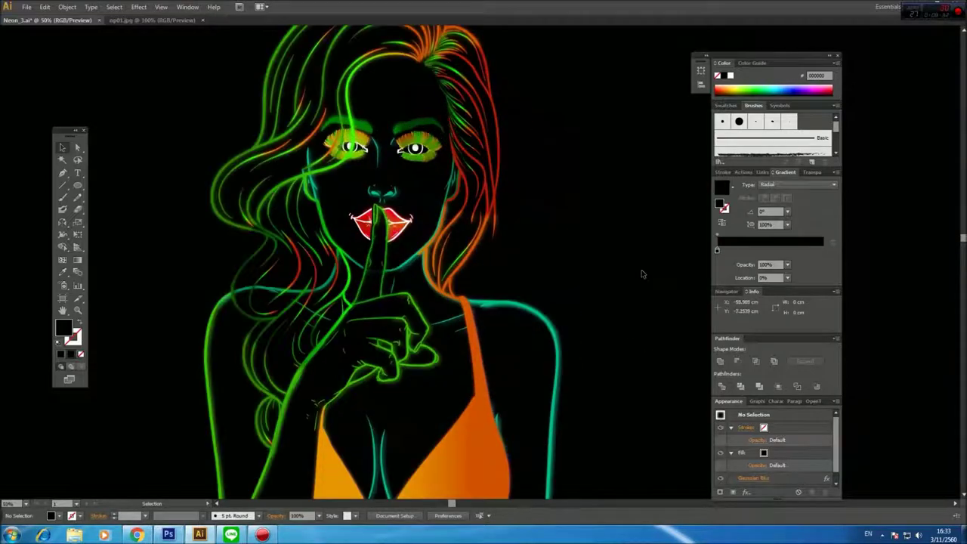
pyautogui.moveTo(640, 248); pyautogui.dragTo(637, 288)
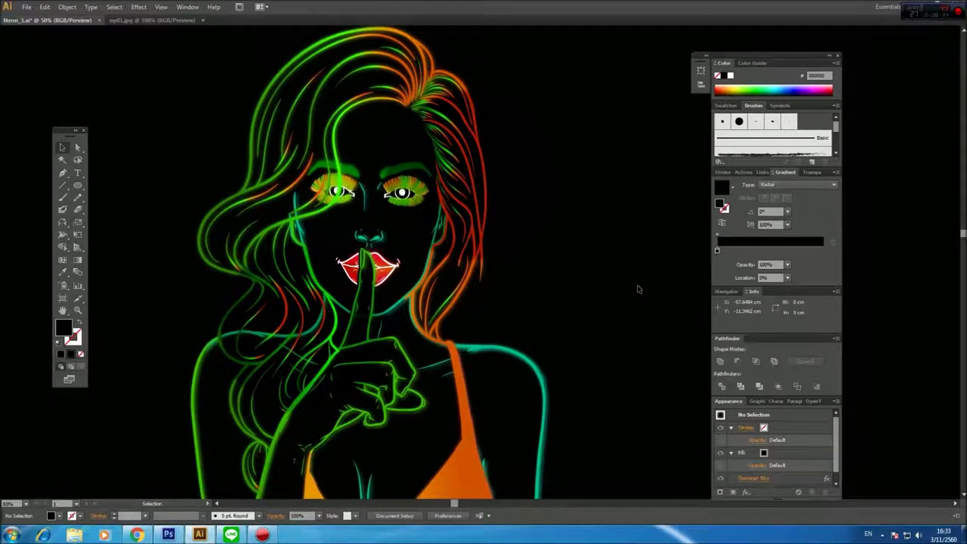
pyautogui.moveTo(520, 233); pyautogui.dragTo(410, 254)
pyautogui.click(573, 277)
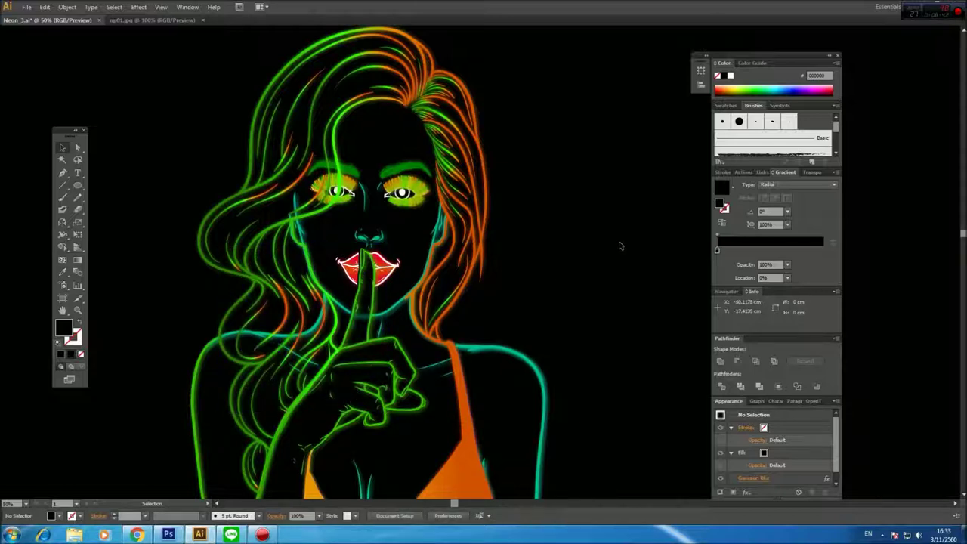
# Save the portrait document.
pyautogui.press('space')
pyautogui.moveTo(605, 223); pyautogui.dragTo(628, 243)
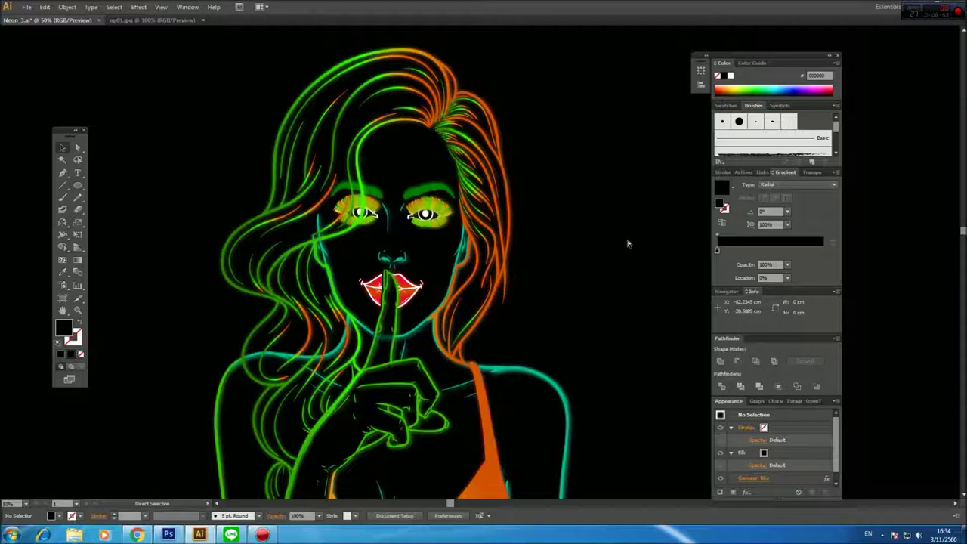
pyautogui.press('v')
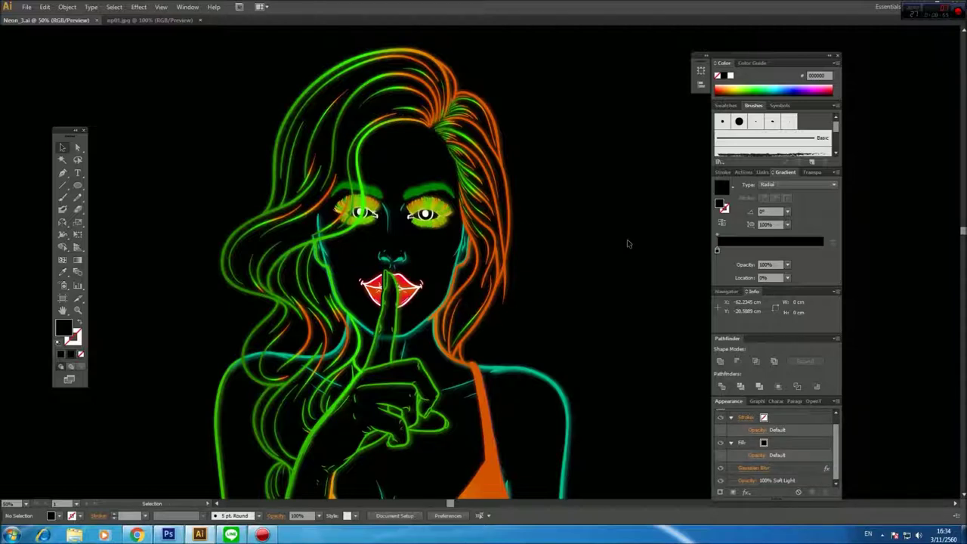
# Select the hand's black shape together with its blurred glow and bring them to the front.
pyautogui.moveTo(616, 287); pyautogui.dragTo(630, 237)
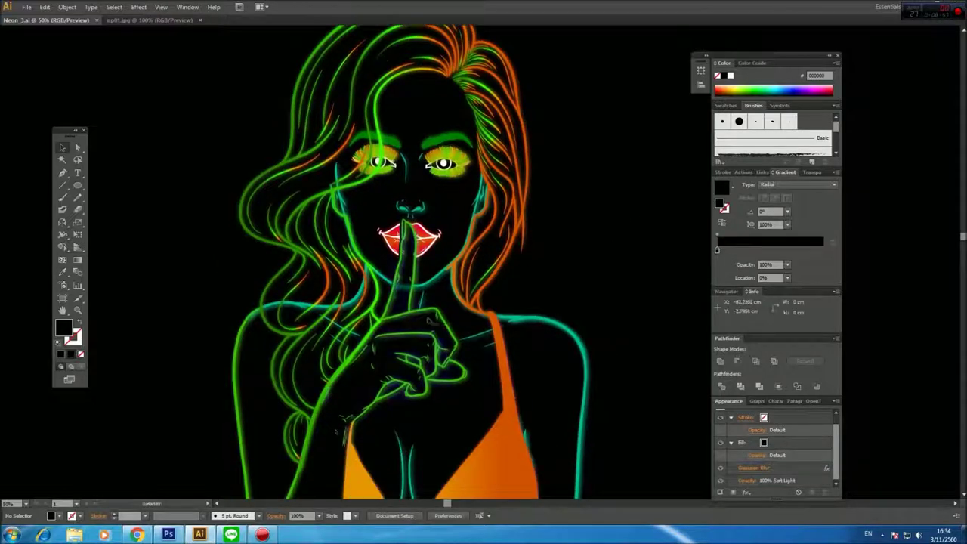
pyautogui.click(427, 323)
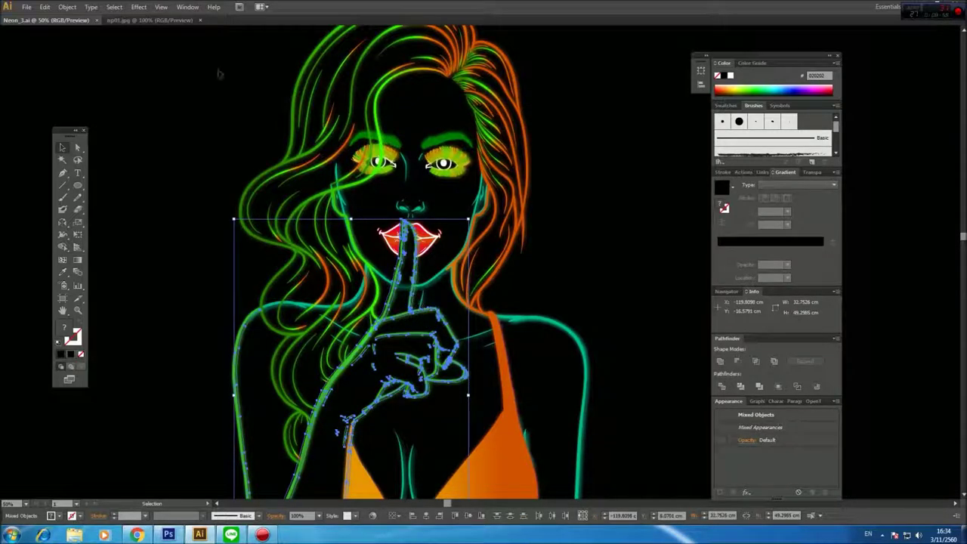
pyautogui.click(67, 7)
pyautogui.moveTo(90, 29)
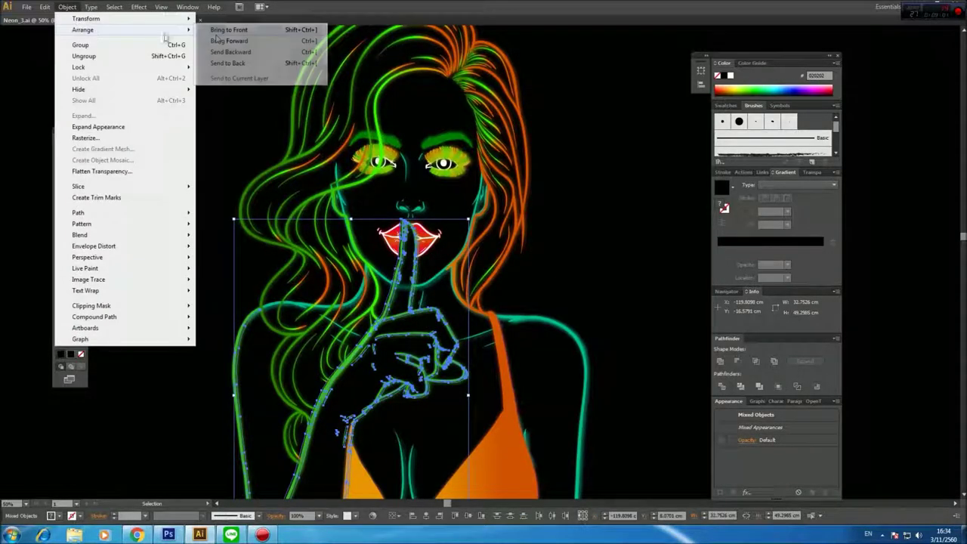
pyautogui.click(226, 31)
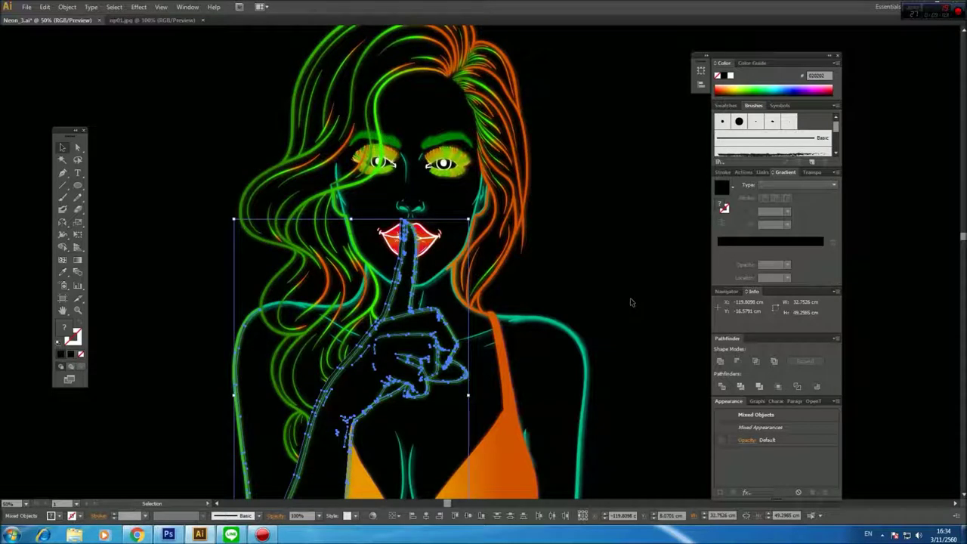
pyautogui.click(631, 298)
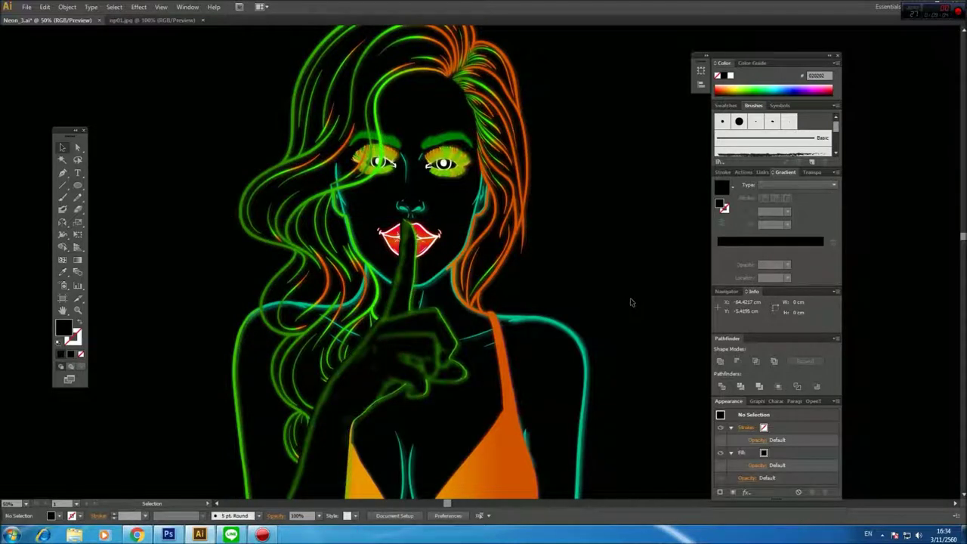
# Move the hand's blurred glow down and to the right, away from the sharp green outline.
pyautogui.moveTo(630, 298); pyautogui.dragTo(634, 232)
pyautogui.click(477, 268)
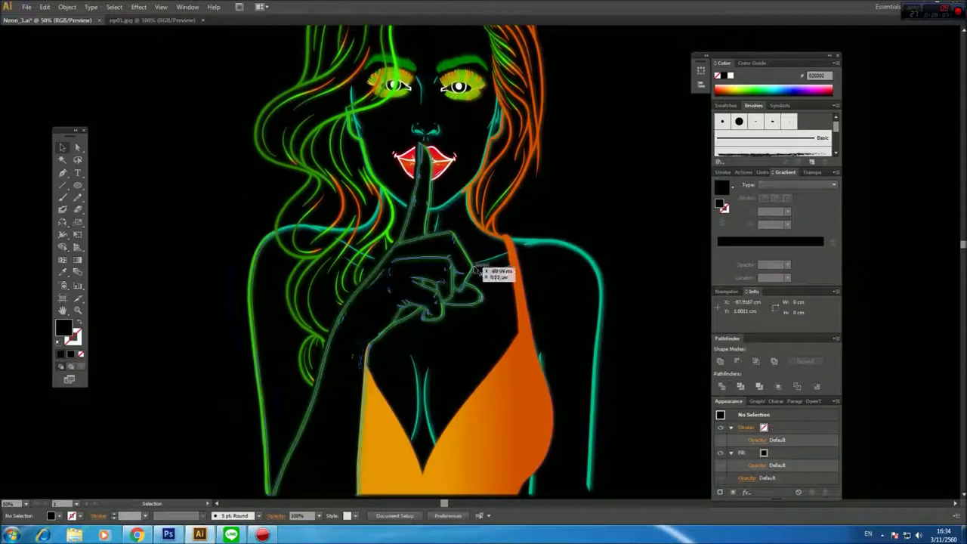
pyautogui.click(662, 201)
pyautogui.moveTo(442, 290); pyautogui.dragTo(366, 281)
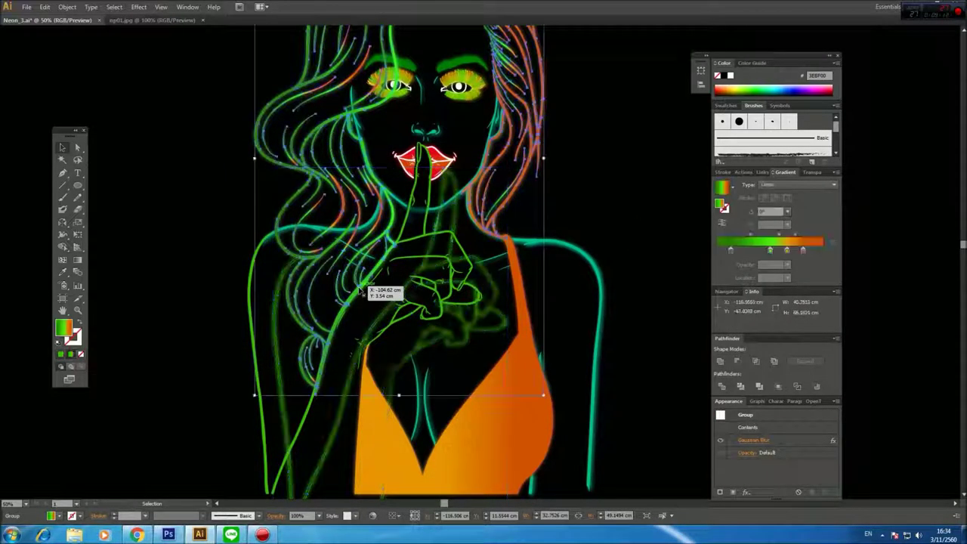
# Select the hand's sharp green outline together with its black shape and bring both to the front.
pyautogui.click(420, 224)
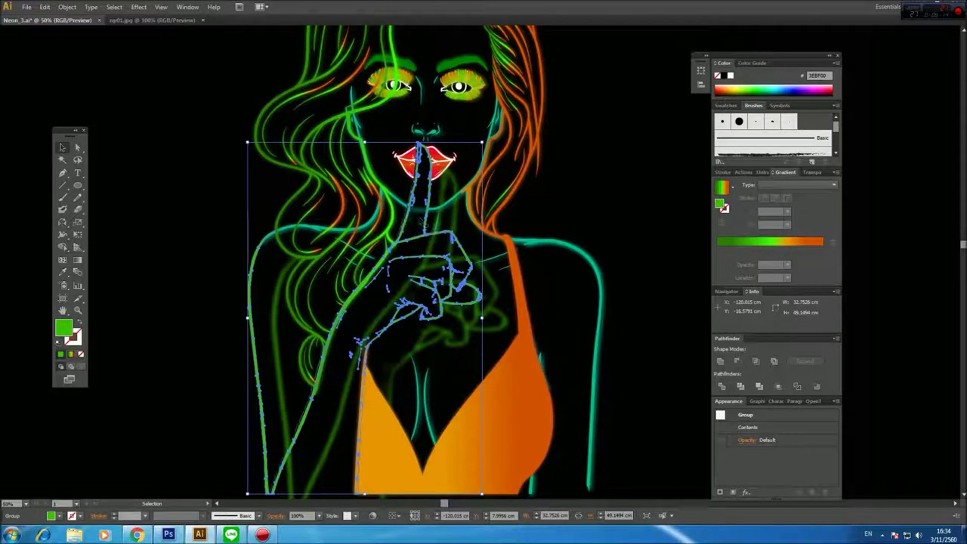
pyautogui.keyDown('shift'); pyautogui.click(419, 225); pyautogui.keyUp('shift')
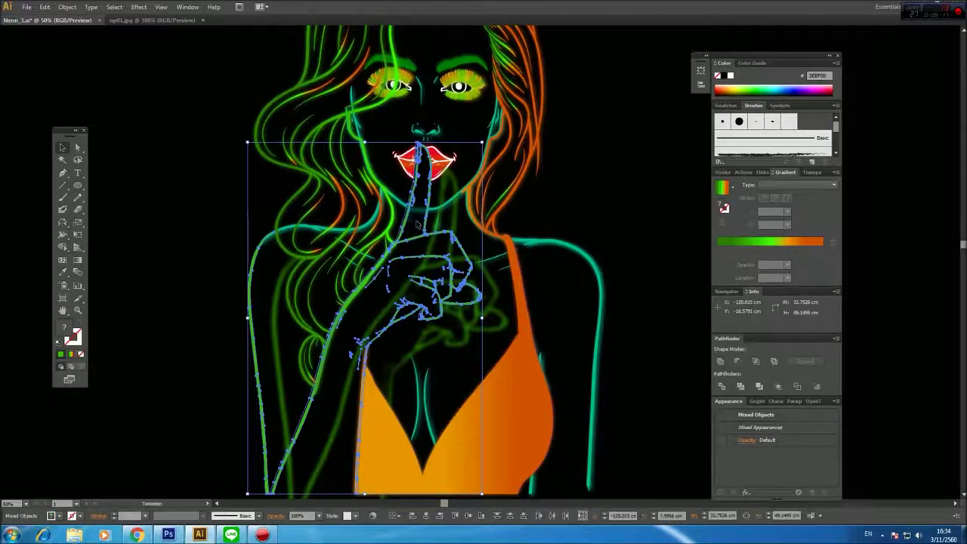
pyautogui.click(68, 9)
pyautogui.moveTo(99, 30)
pyautogui.click(227, 30)
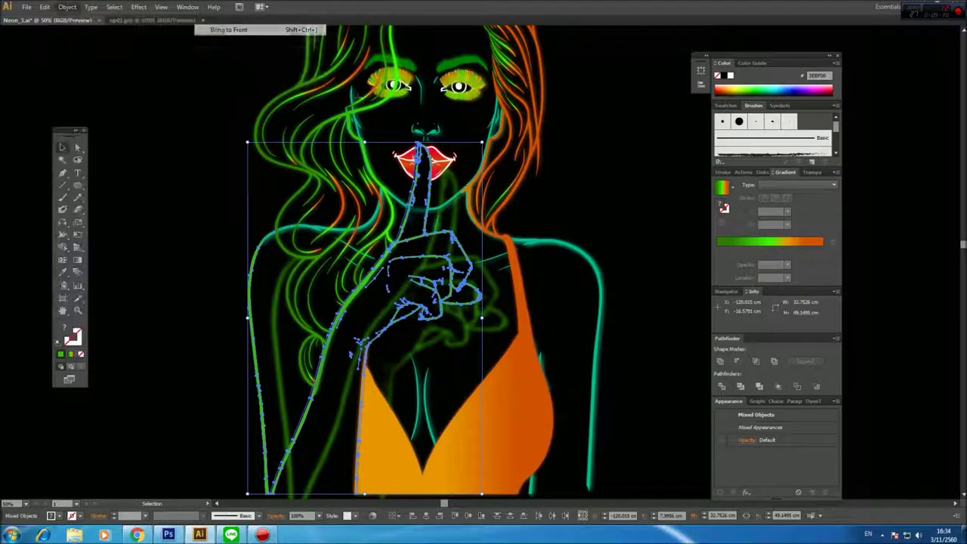
# Move the blurred glow back onto the hand's outline, bring the glow to the front and deselect it.
pyautogui.click(618, 218)
pyautogui.click(479, 297)
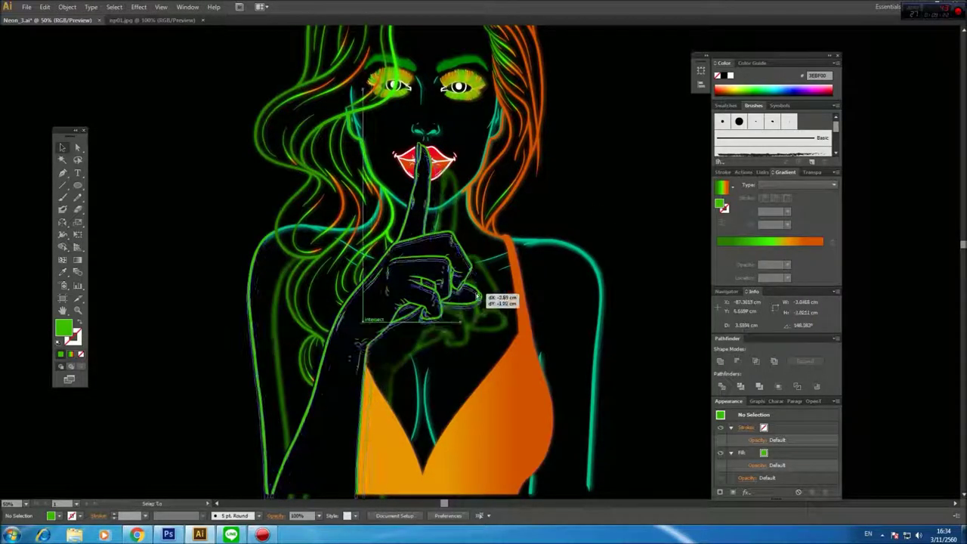
pyautogui.click(68, 8)
pyautogui.moveTo(102, 30)
pyautogui.click(223, 31)
pyautogui.click(654, 219)
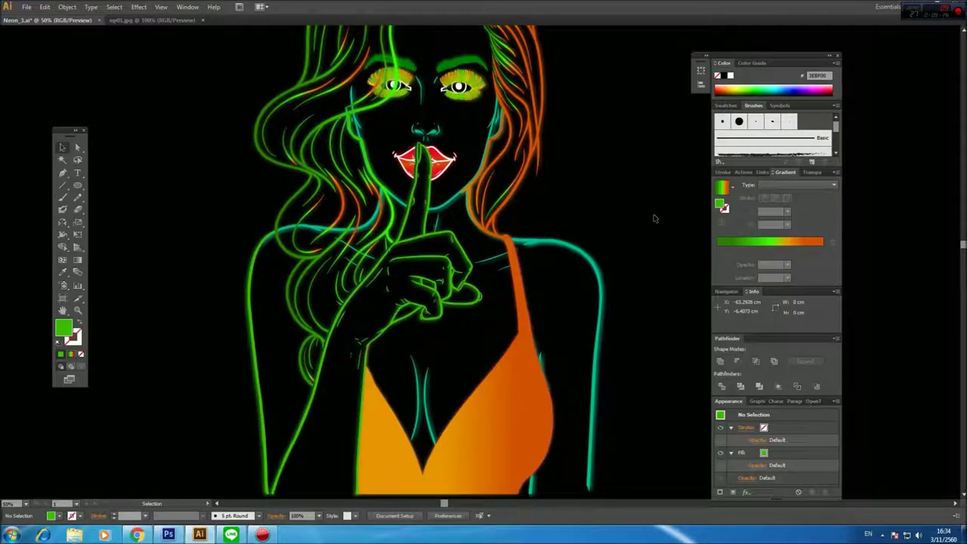
pyautogui.press('z')
pyautogui.click(448, 177)
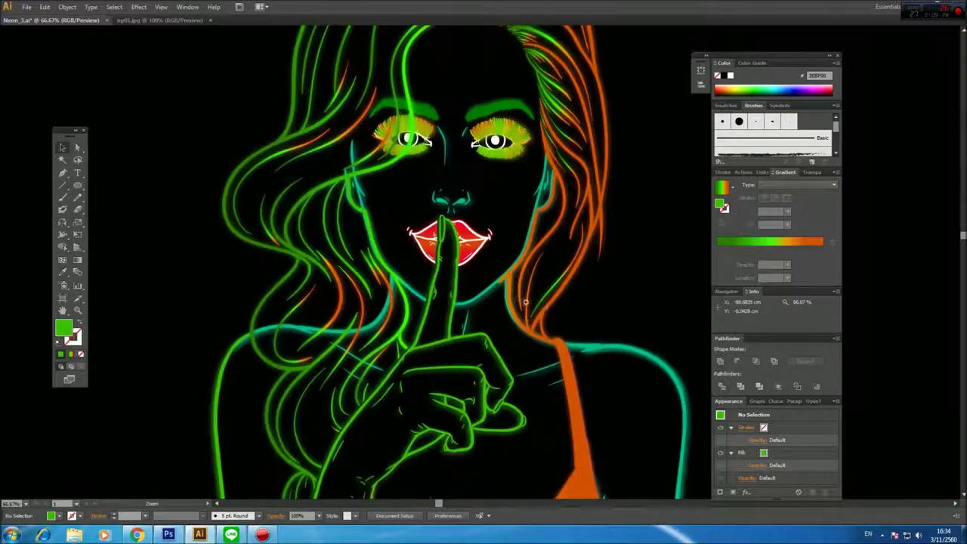
pyautogui.moveTo(615, 307); pyautogui.dragTo(601, 361)
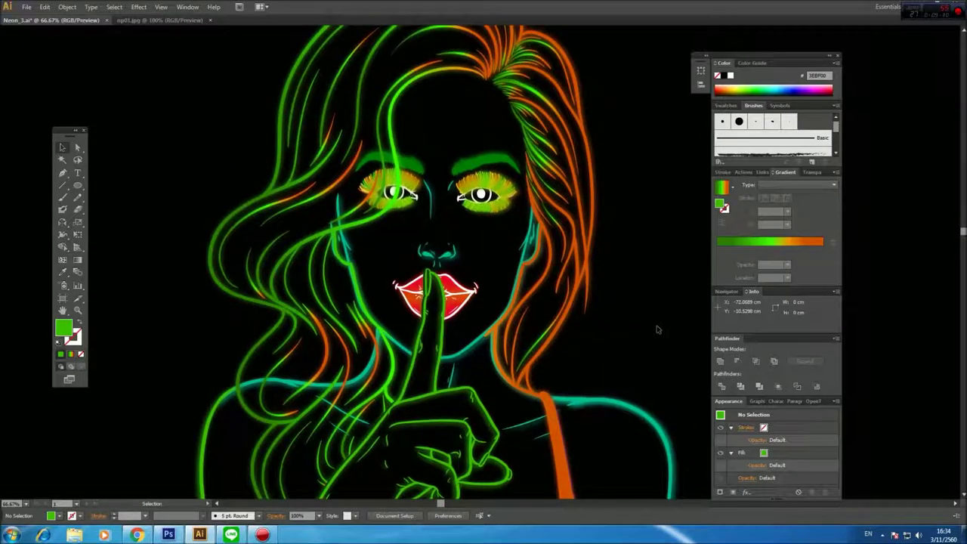
pyautogui.keyDown('ctrl'); pyautogui.keyDown('alt'); pyautogui.click(551, 278); pyautogui.keyUp('alt'); pyautogui.keyUp('ctrl')
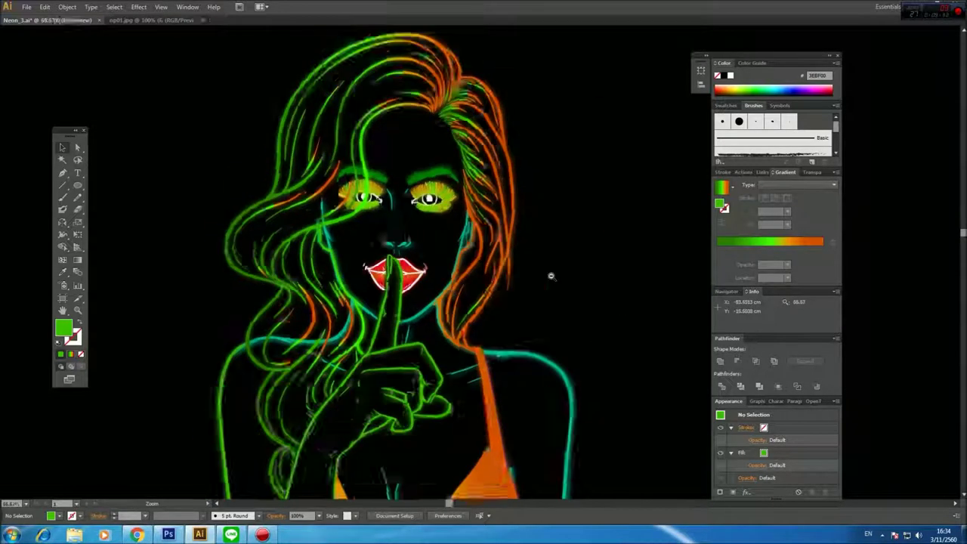
pyautogui.keyDown('ctrl'); pyautogui.keyDown('alt'); pyautogui.click(552, 277); pyautogui.keyUp('alt'); pyautogui.keyUp('ctrl')
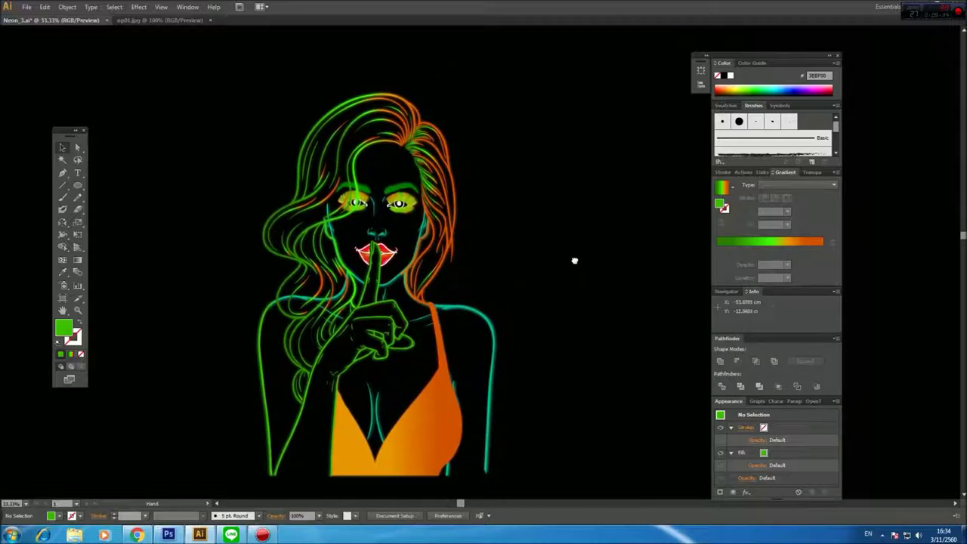